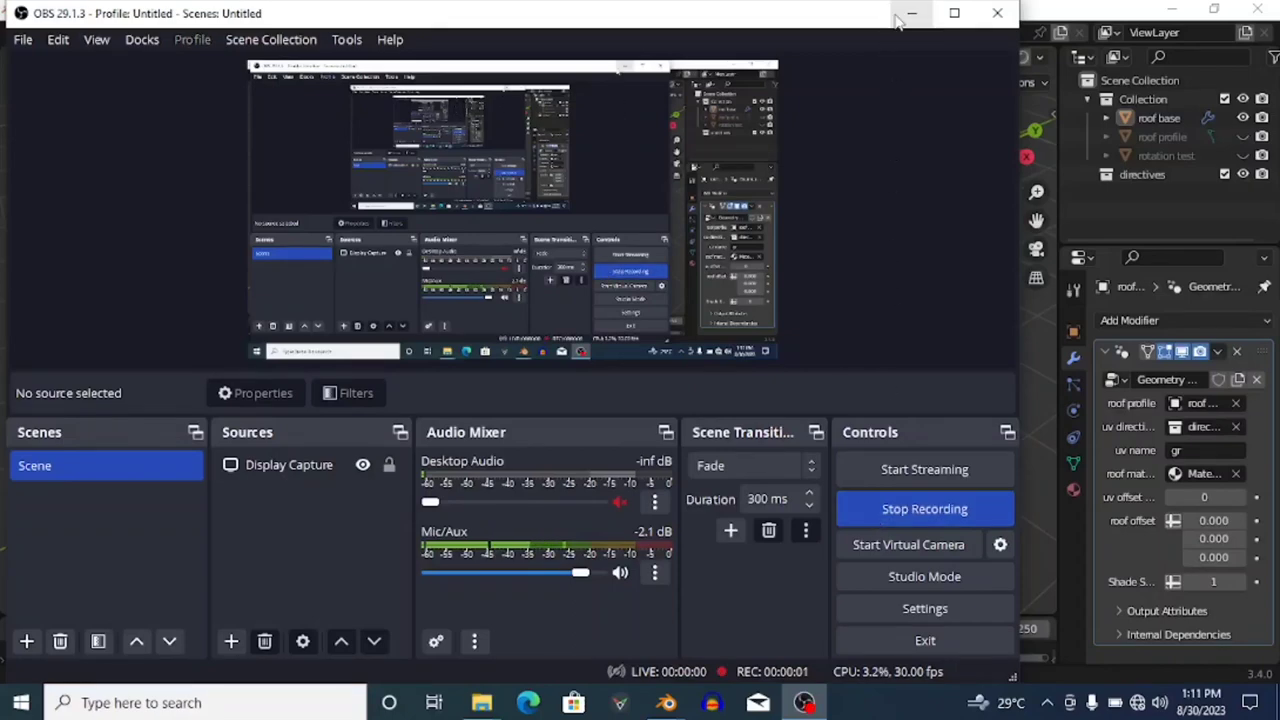
# - Switch to the Blender scene and examine the corrugated roof's slopes, ridges and eaves up close from several angles
pyautogui.click(909, 14)
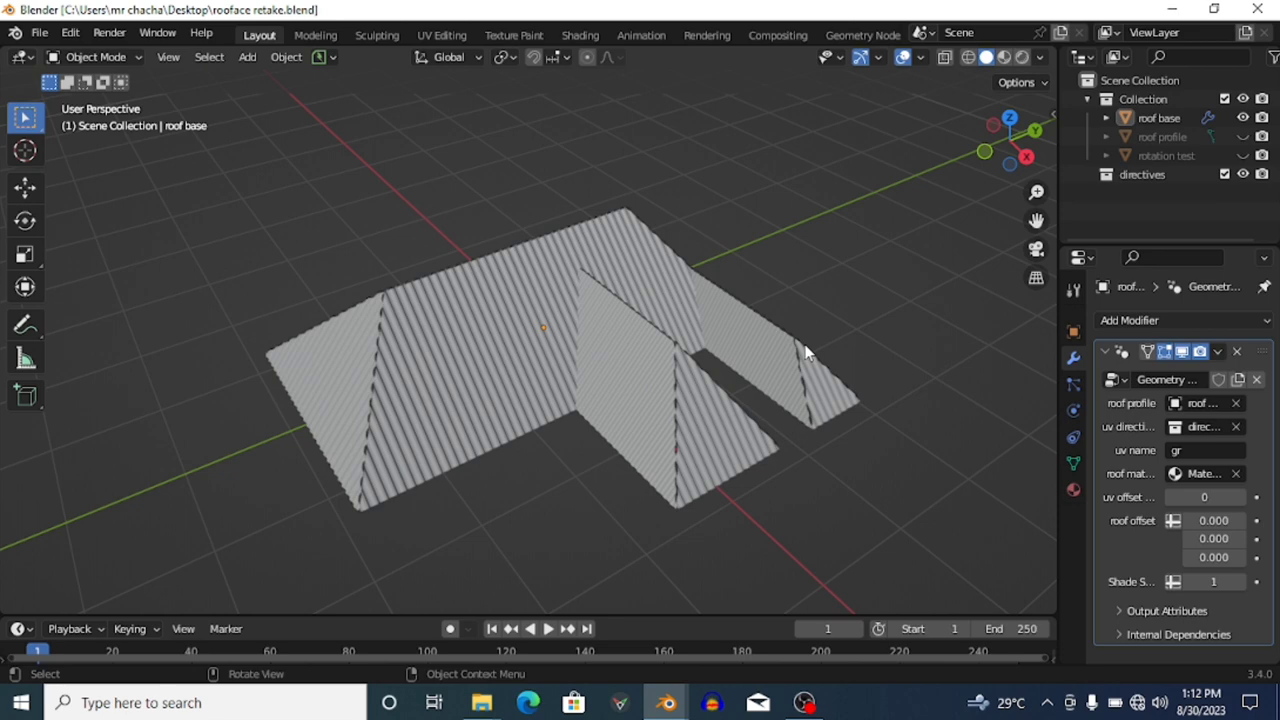
pyautogui.scroll(2, 806, 352)
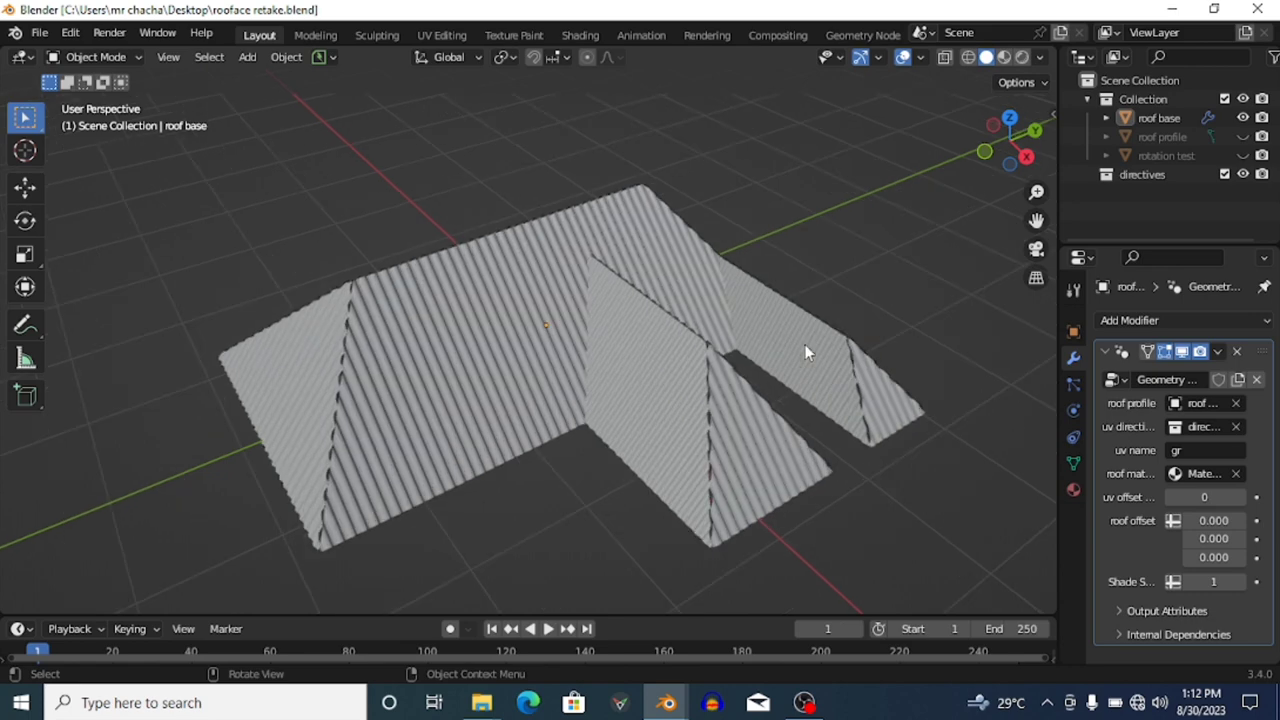
pyautogui.moveTo(806, 352); pyautogui.dragTo(728, 328, button='middle')
pyautogui.scroll(2, 728, 326)
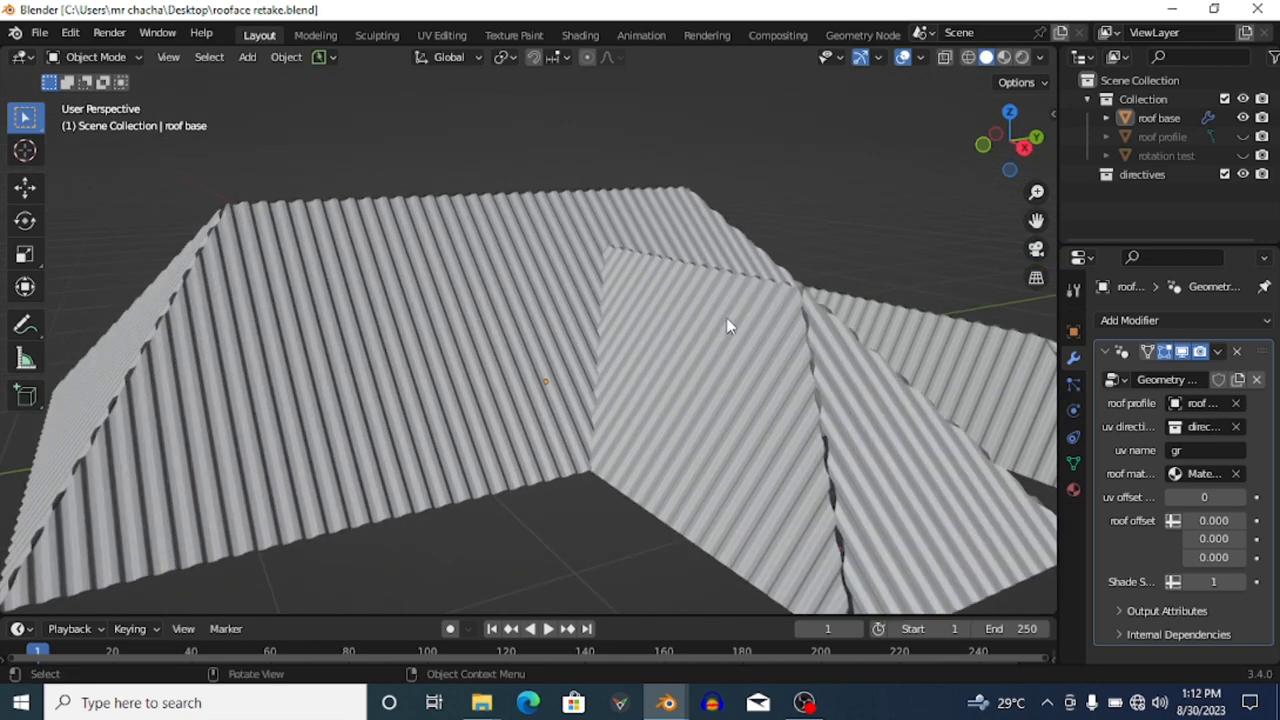
pyautogui.moveTo(517, 420); pyautogui.dragTo(620, 392, button='middle')
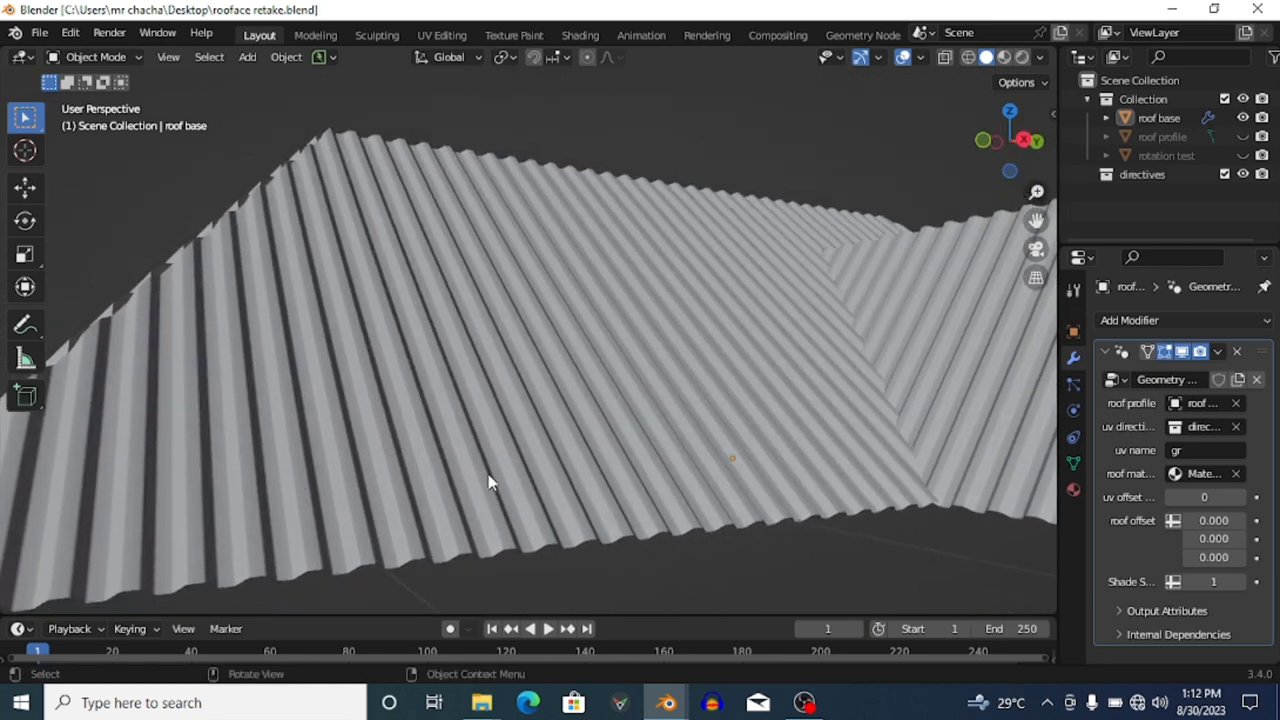
pyautogui.scroll(-3, 489, 482)
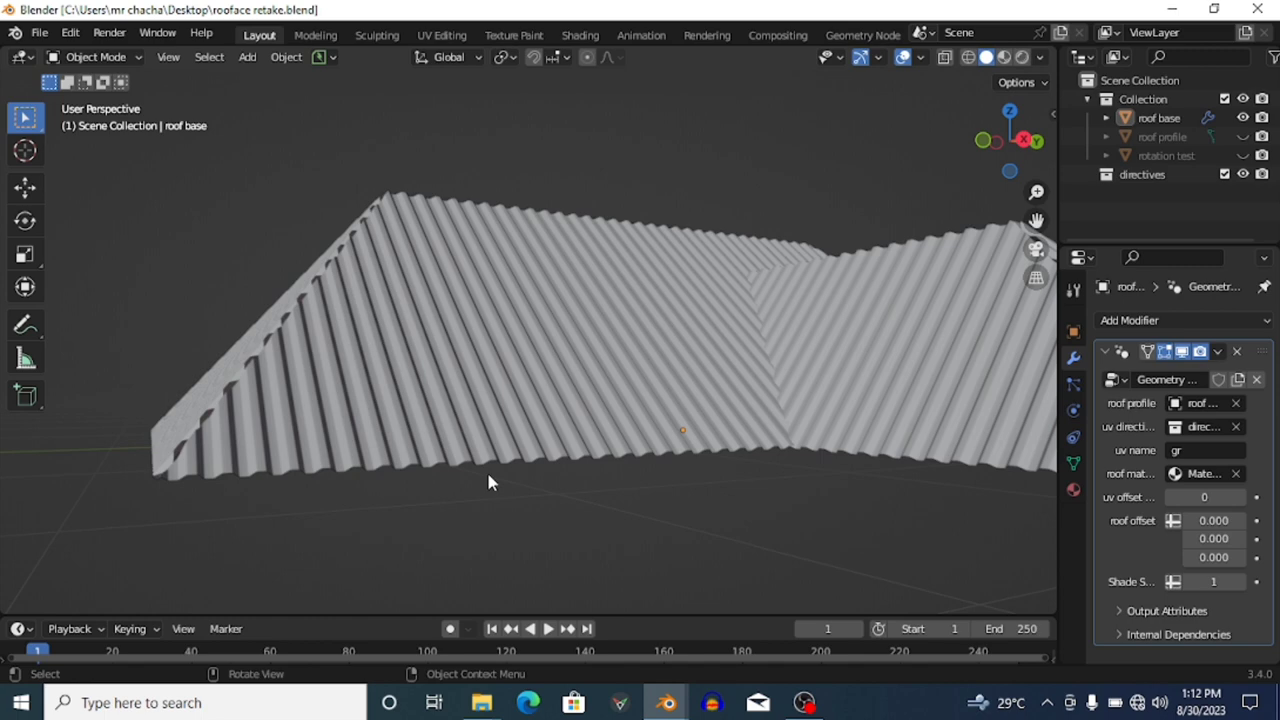
pyautogui.moveTo(489, 483); pyautogui.dragTo(531, 371, button='middle')
# - Enter Edit Mode on the roof base and turn its Geometry Nodes modifier's edit-mode display off and back on to inspect the plain mesh
pyautogui.click(531, 371)
pyautogui.press('Tab')
pyautogui.scroll(-4, 526, 290)
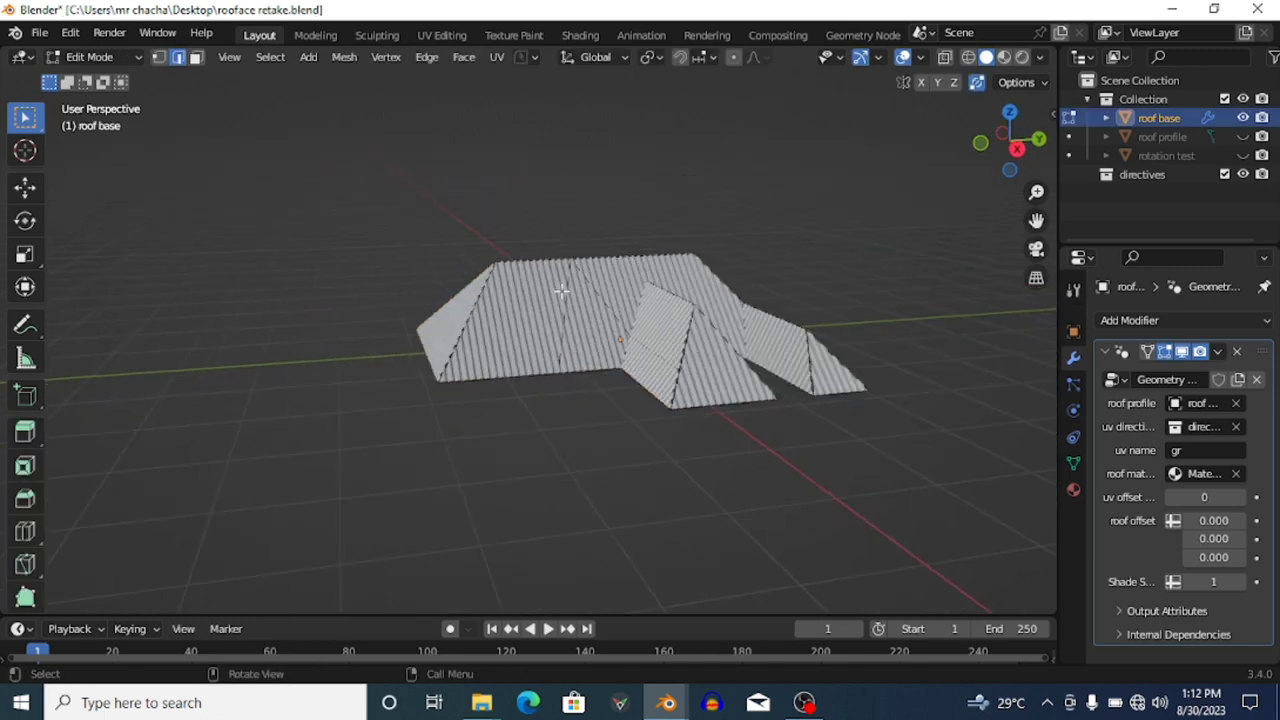
pyautogui.click(1164, 352)
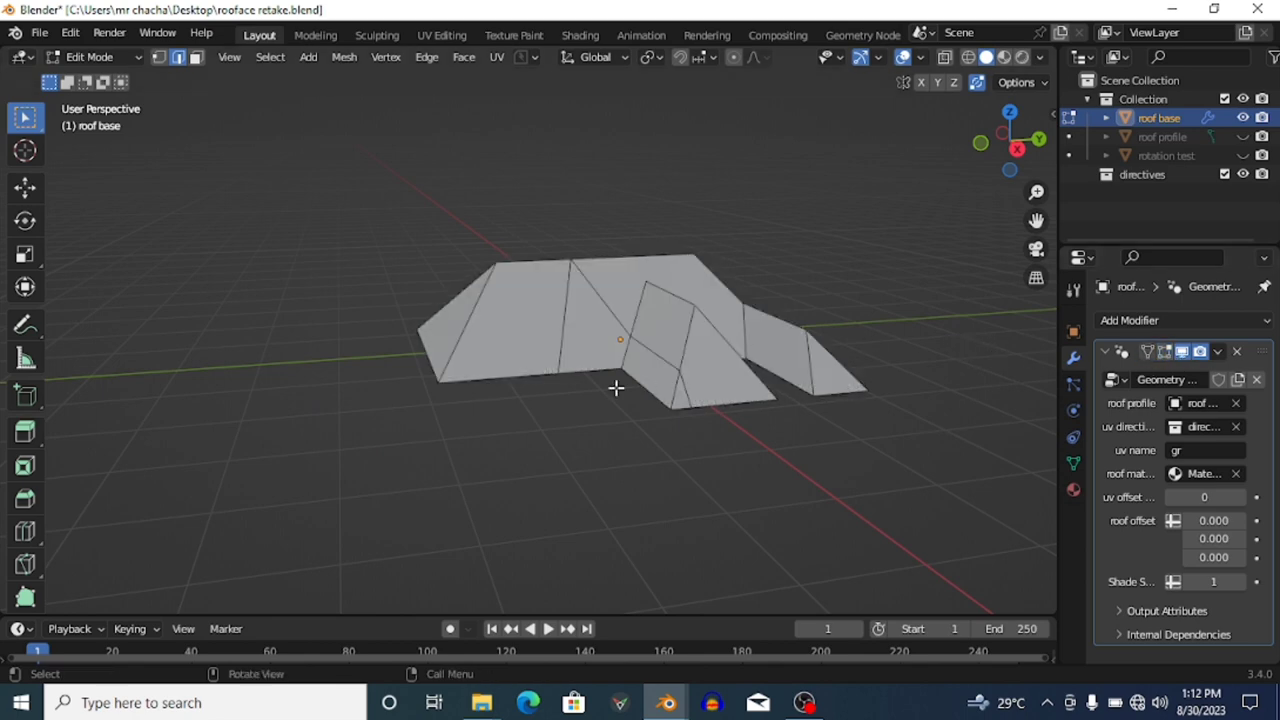
pyautogui.scroll(3, 603, 383)
pyautogui.moveTo(677, 334)
pyautogui.mouseDown(button='middle')
pyautogui.moveTo(603, 380)
pyautogui.moveTo(834, 397)
pyautogui.moveTo(343, 409)
pyautogui.moveTo(716, 418)
pyautogui.mouseUp(button='middle')
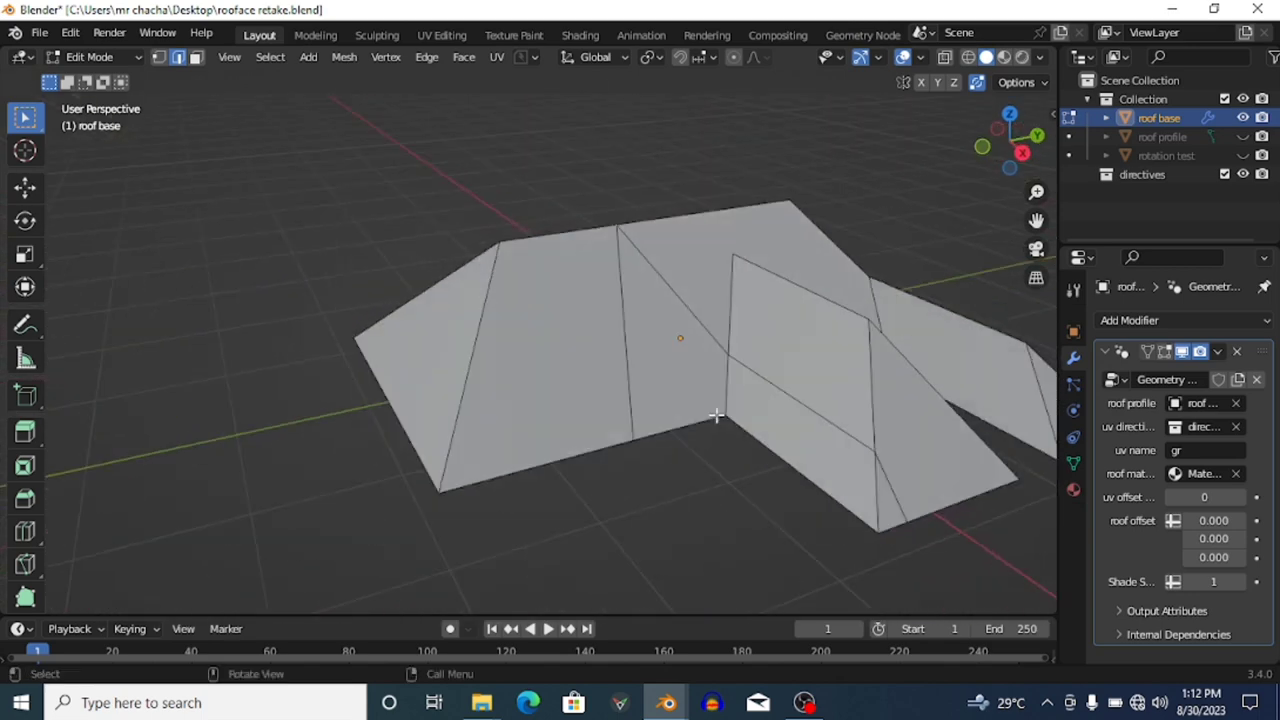
pyautogui.click(1163, 353)
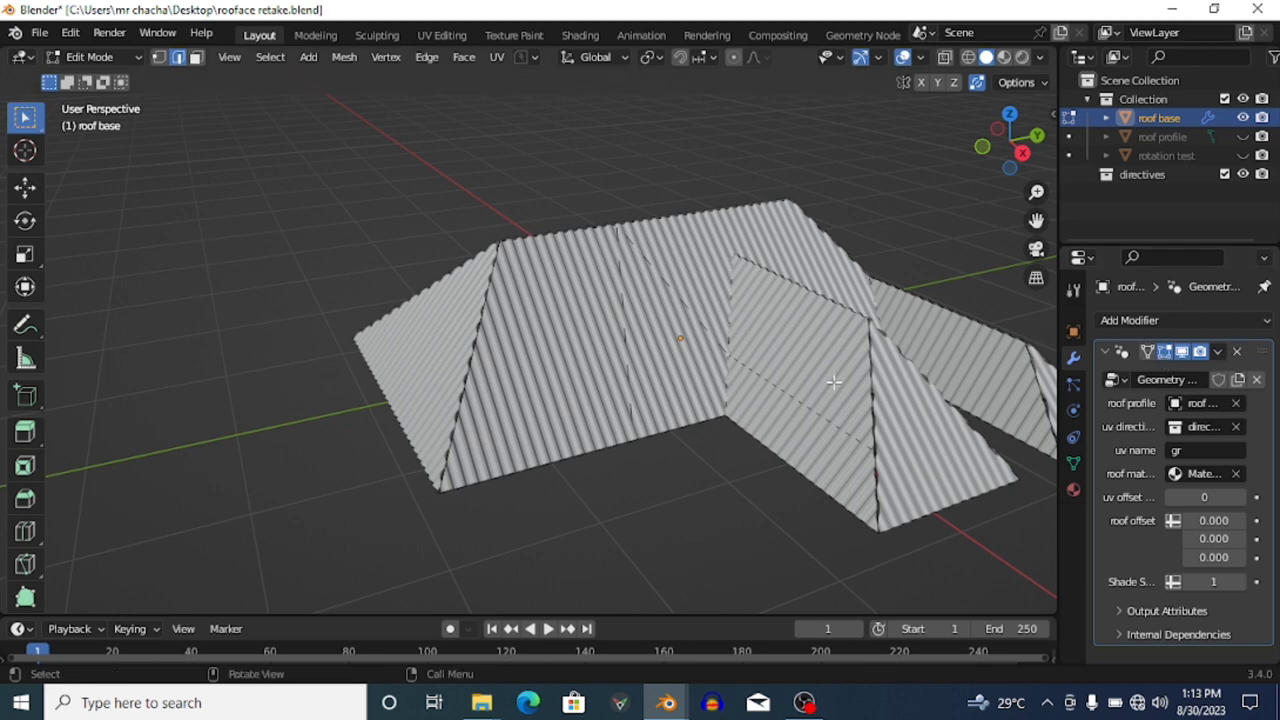
# - Save the file, then delete all of the roof base's existing geometry
pyautogui.moveTo(826, 383); pyautogui.dragTo(731, 399, button='middle')
pyautogui.press('a')
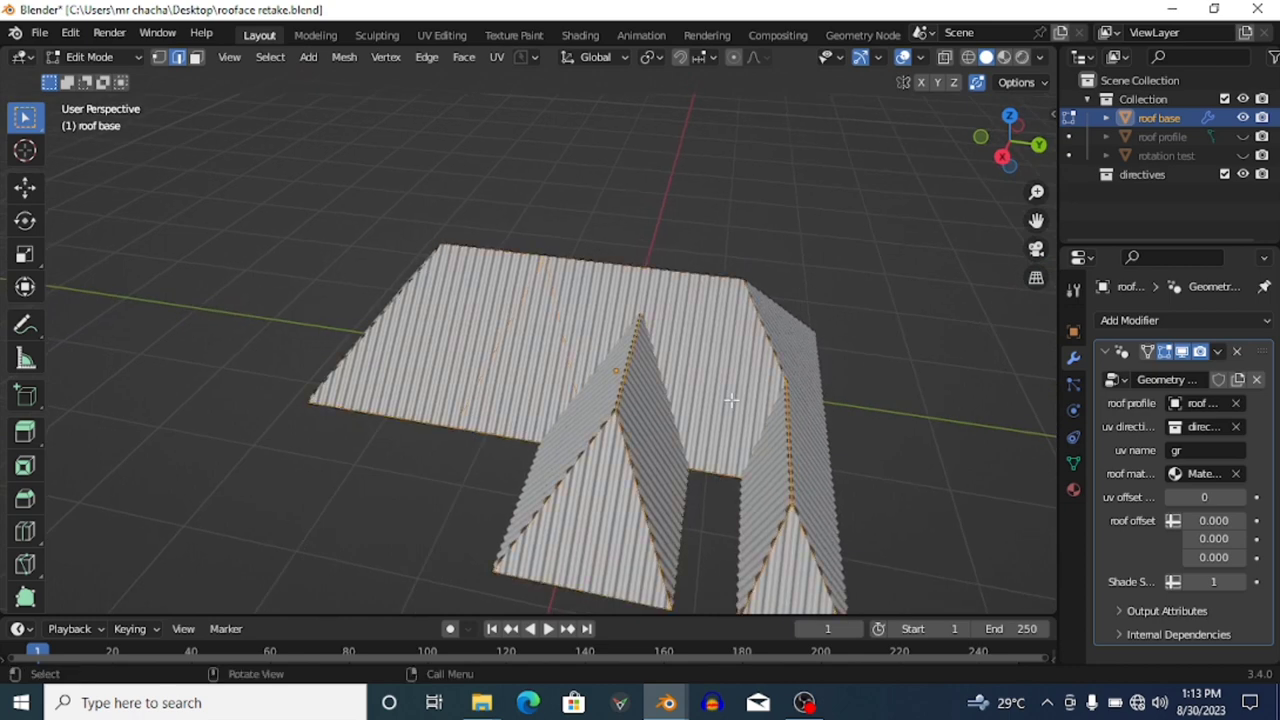
pyautogui.hotkey('ctrl', 's')
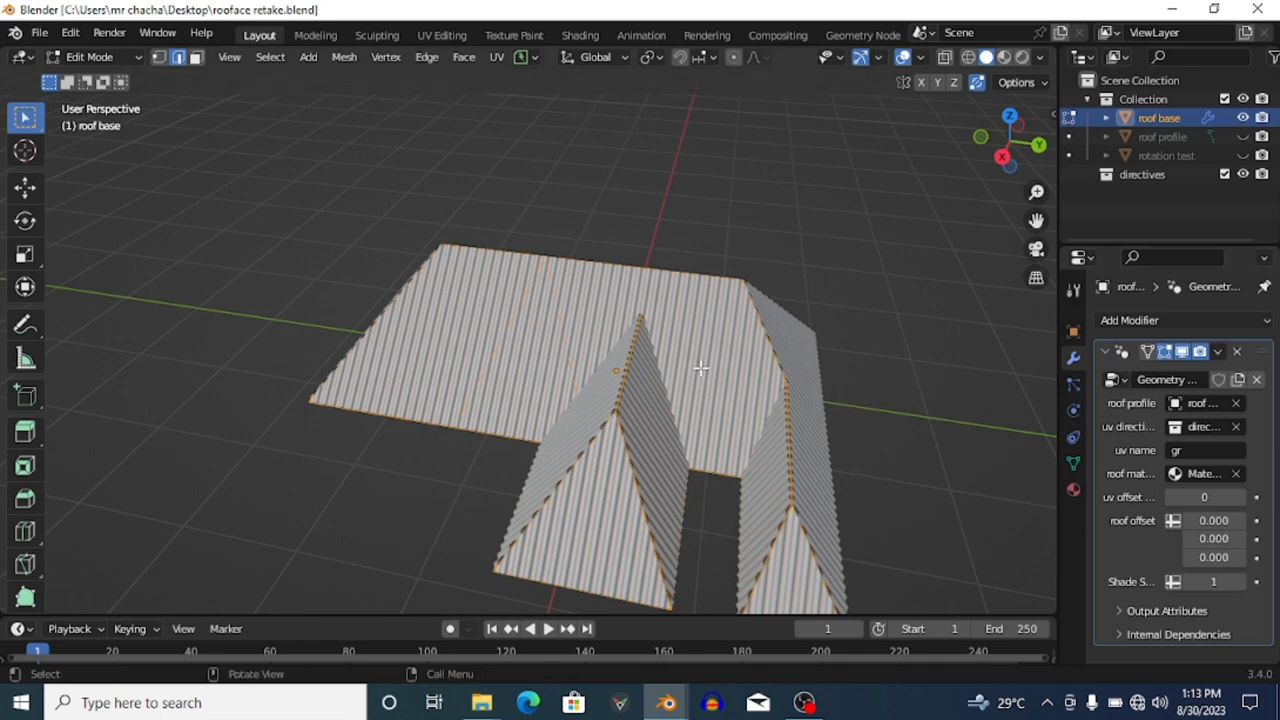
pyautogui.press('x')
pyautogui.click(700, 370)
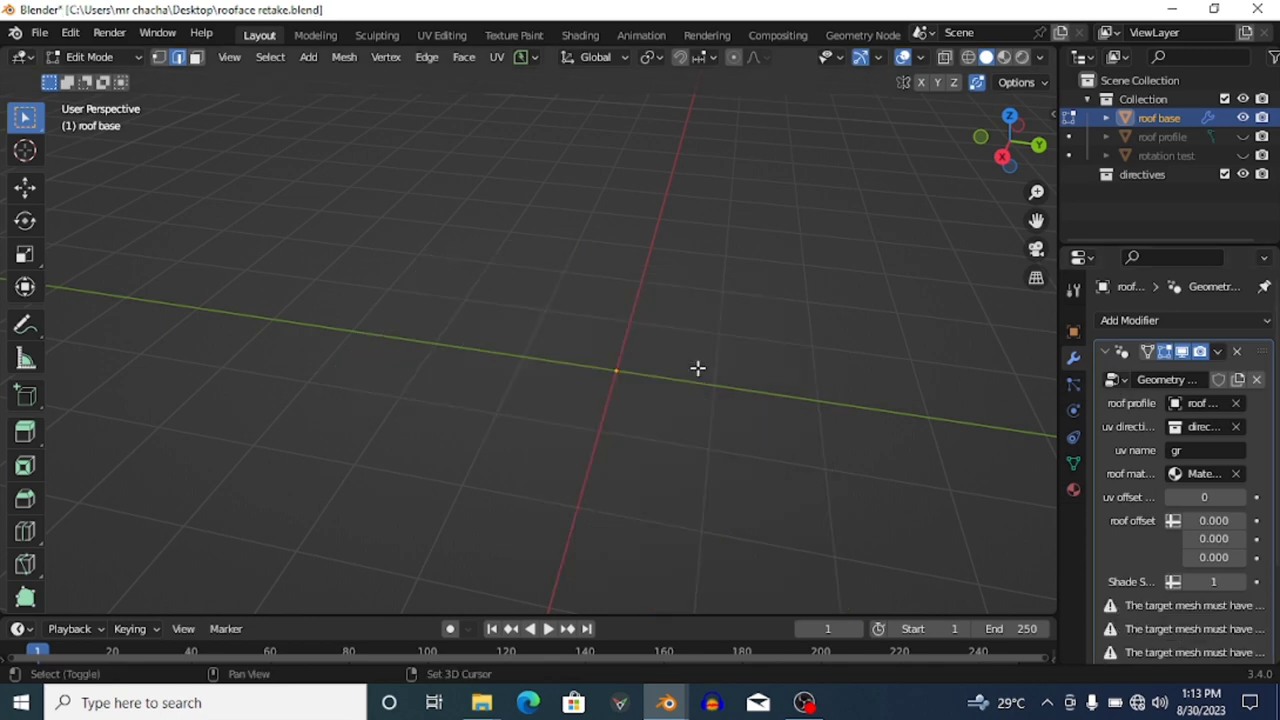
# - Add a plane inside the roof base mesh and scale it uniformly to about twice its size
pyautogui.hotkey('shift', 'a')
pyautogui.click(648, 250)
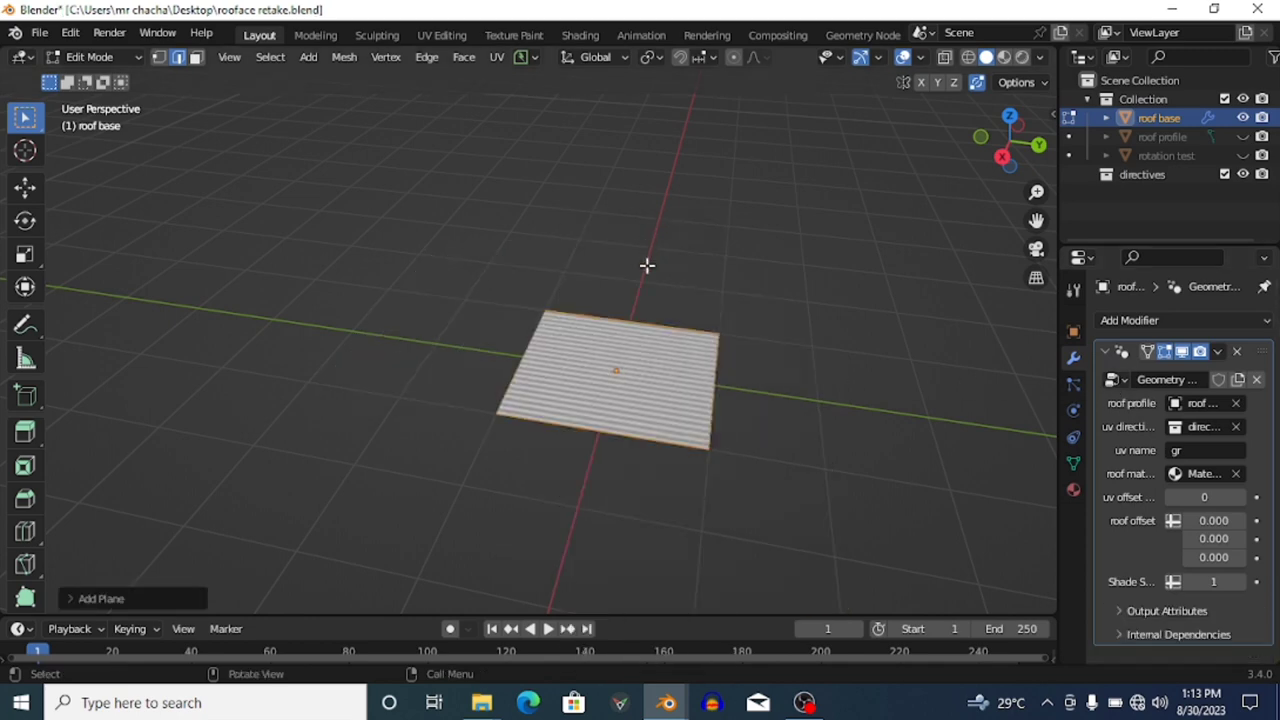
pyautogui.moveTo(710, 376); pyautogui.dragTo(546, 363, button='middle')
pyautogui.press('s')
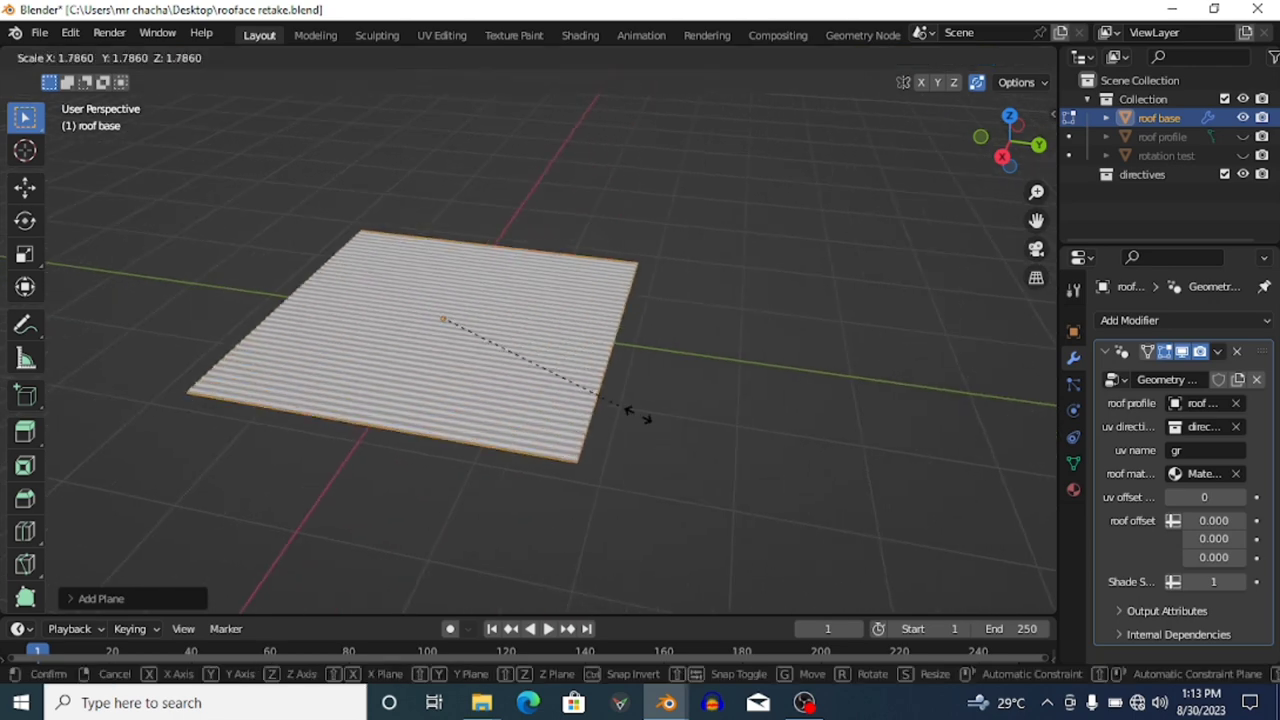
pyautogui.click(646, 417)
# - Add a centred loop cut across the plane and raise it about 1.5 m along Z to form a gable ridge
pyautogui.hotkey('ctrl', 'r')
pyautogui.click(646, 417)
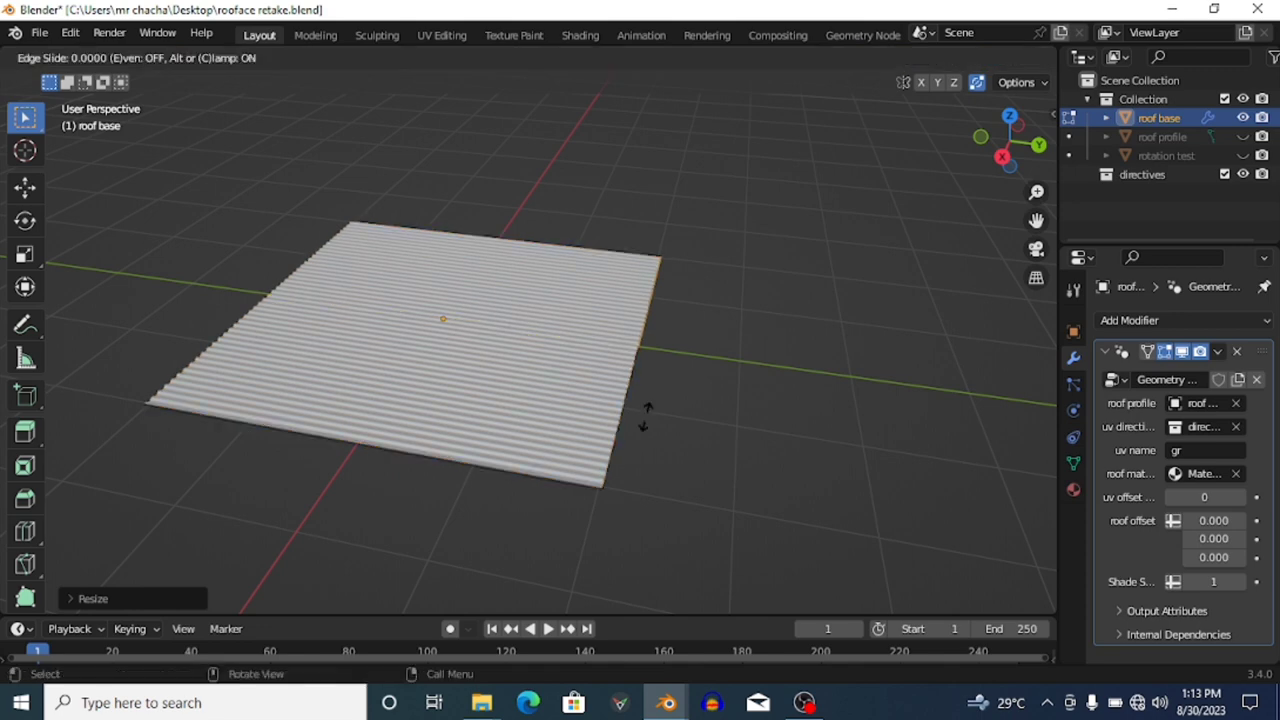
pyautogui.click(562, 347)
pyautogui.press('g')
pyautogui.press('z')
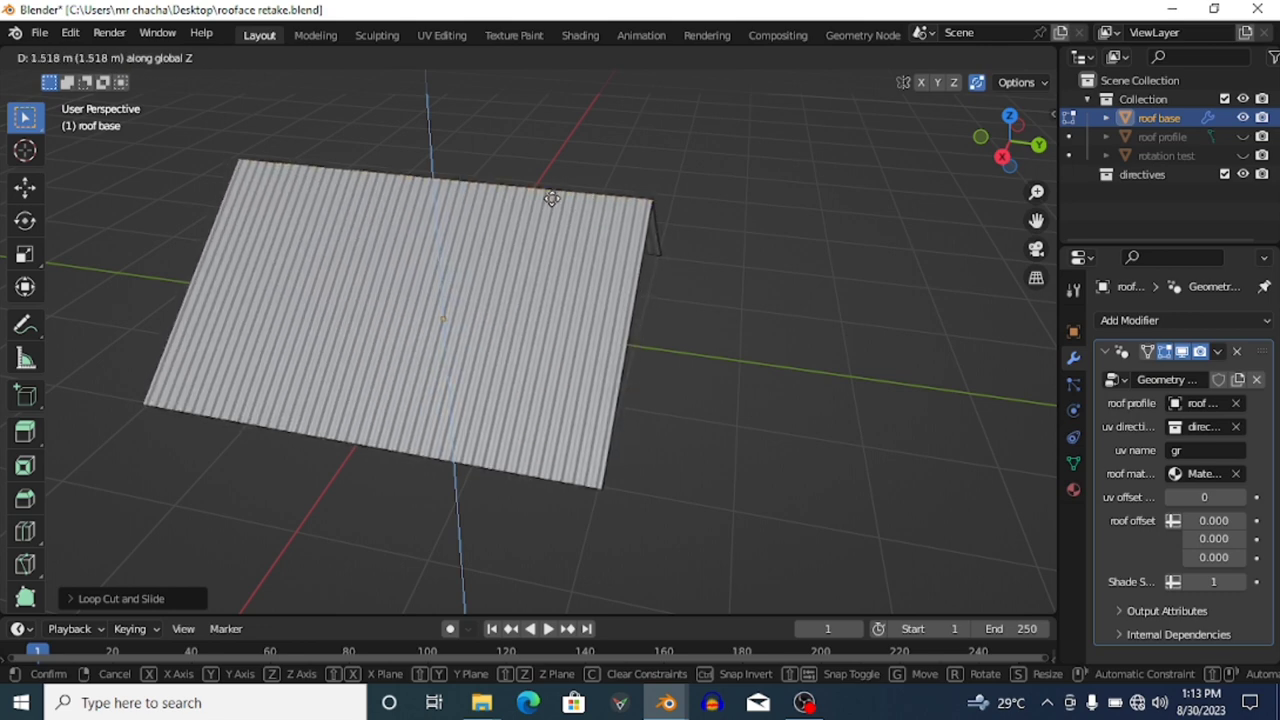
pyautogui.click(552, 198)
# - Scale the gable's two lower eave edges along X to about 0.8 to narrow the roof and steepen its slopes
pyautogui.moveTo(643, 260); pyautogui.dragTo(515, 238, button='middle')
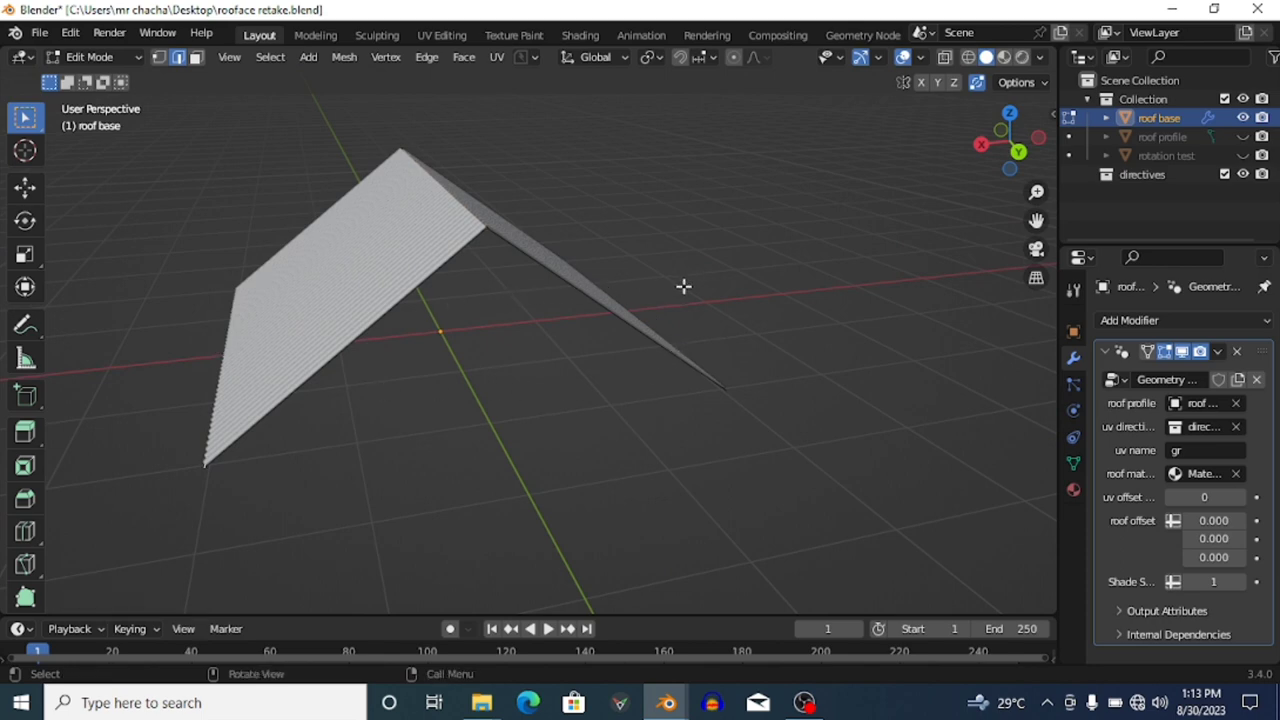
pyautogui.moveTo(683, 286); pyautogui.dragTo(623, 380, button='middle')
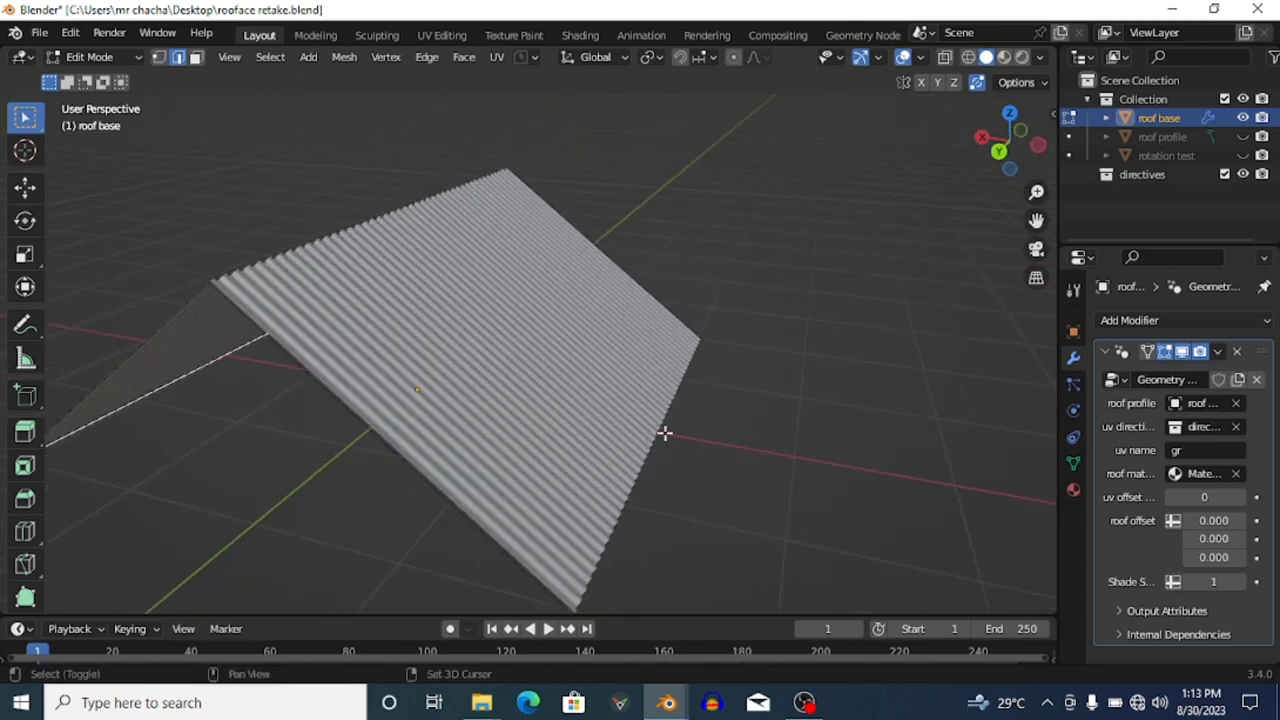
pyautogui.press('s')
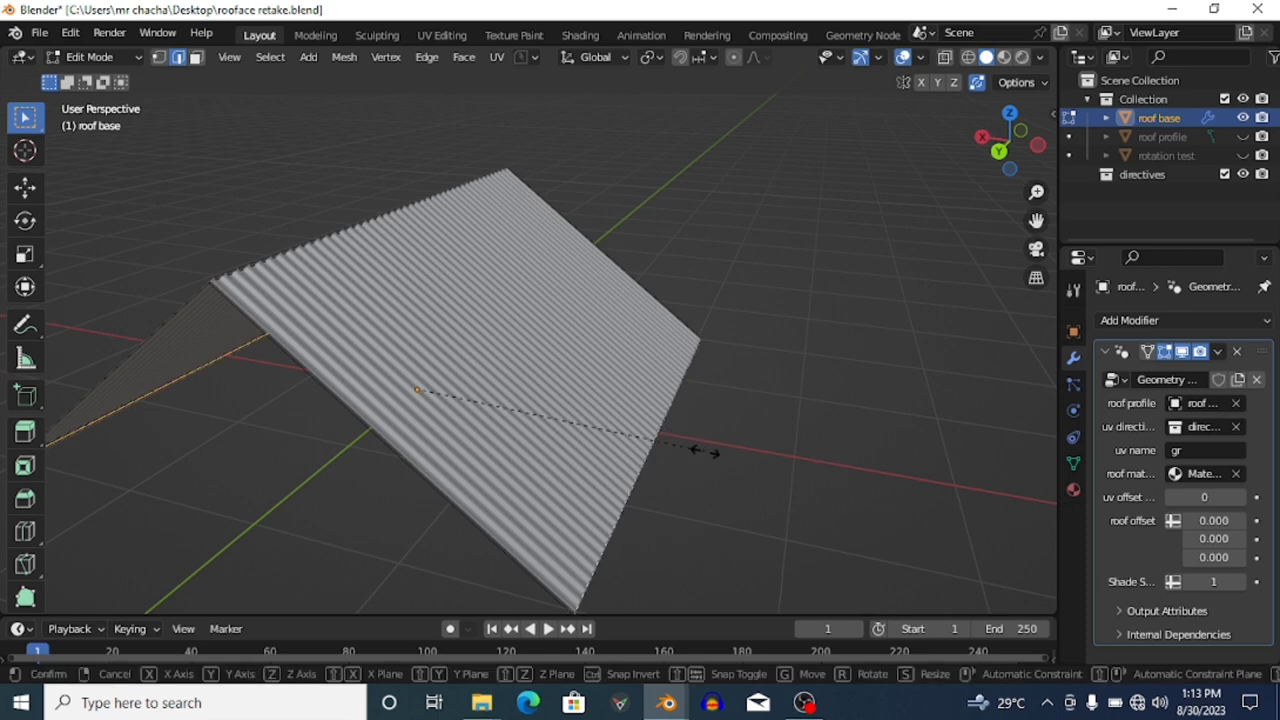
pyautogui.press('x')
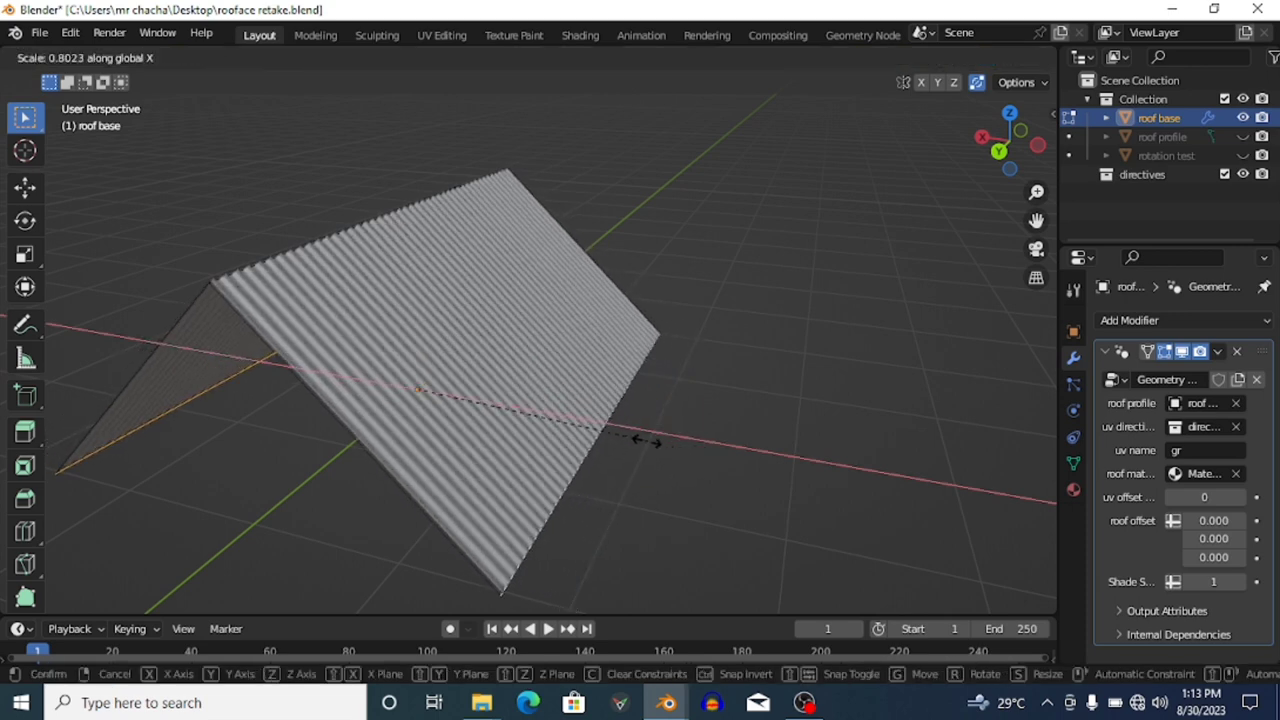
pyautogui.click(630, 440)
# - Close one gable end with a triangular face and move its base edge outward along Y to form a sloping hip
pyautogui.click(368, 460)
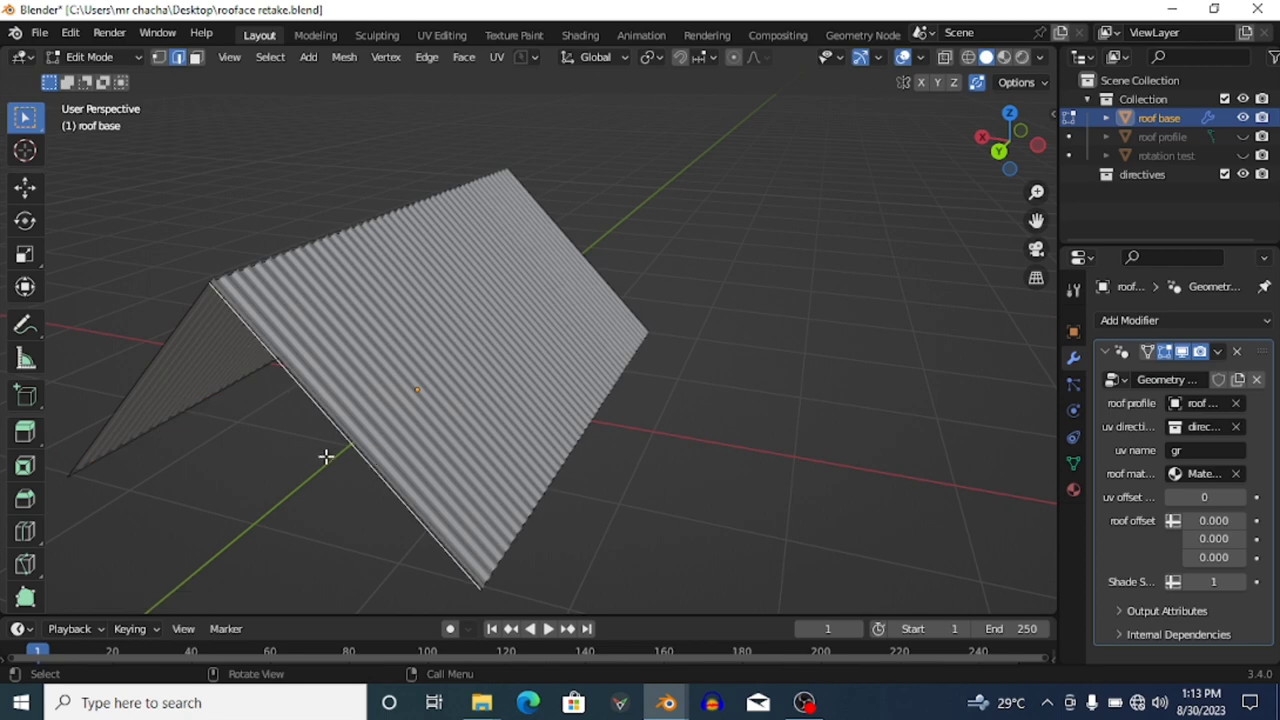
pyautogui.keyDown('shift'); pyautogui.click(160, 380); pyautogui.keyUp('shift')
pyautogui.moveTo(160, 380); pyautogui.dragTo(449, 443, button='middle')
pyautogui.press('g')
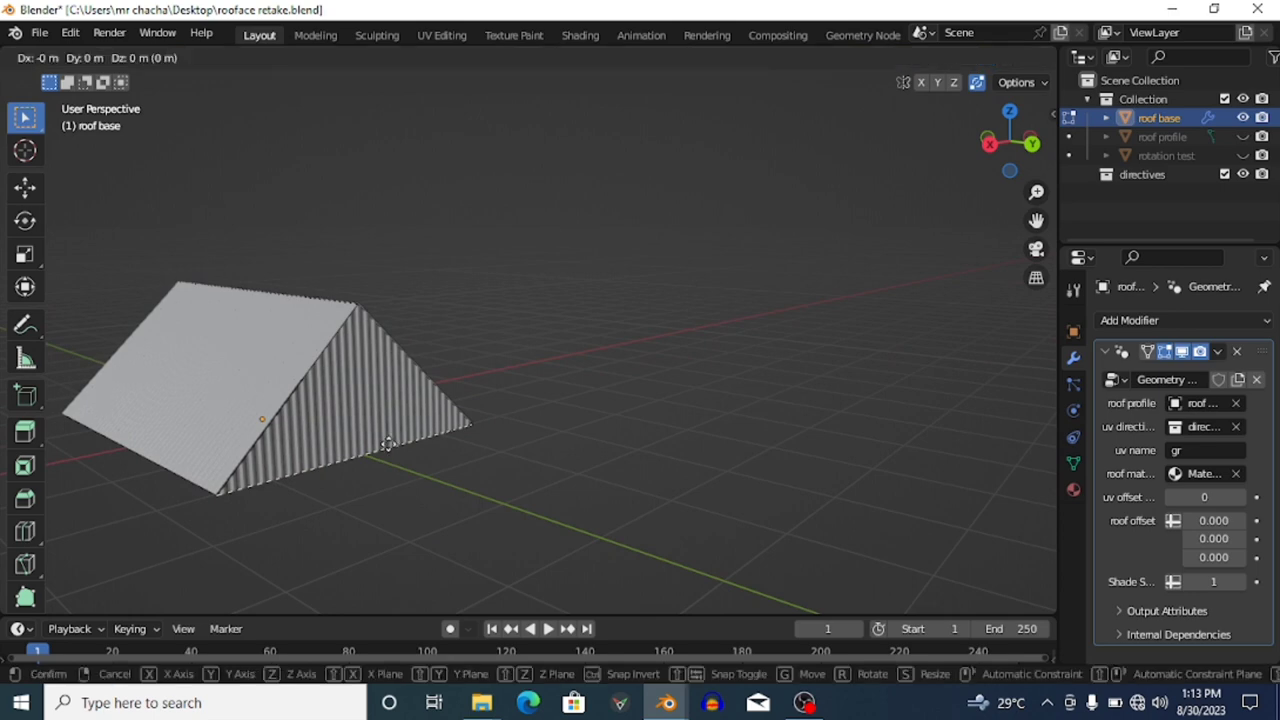
pyautogui.press('y')
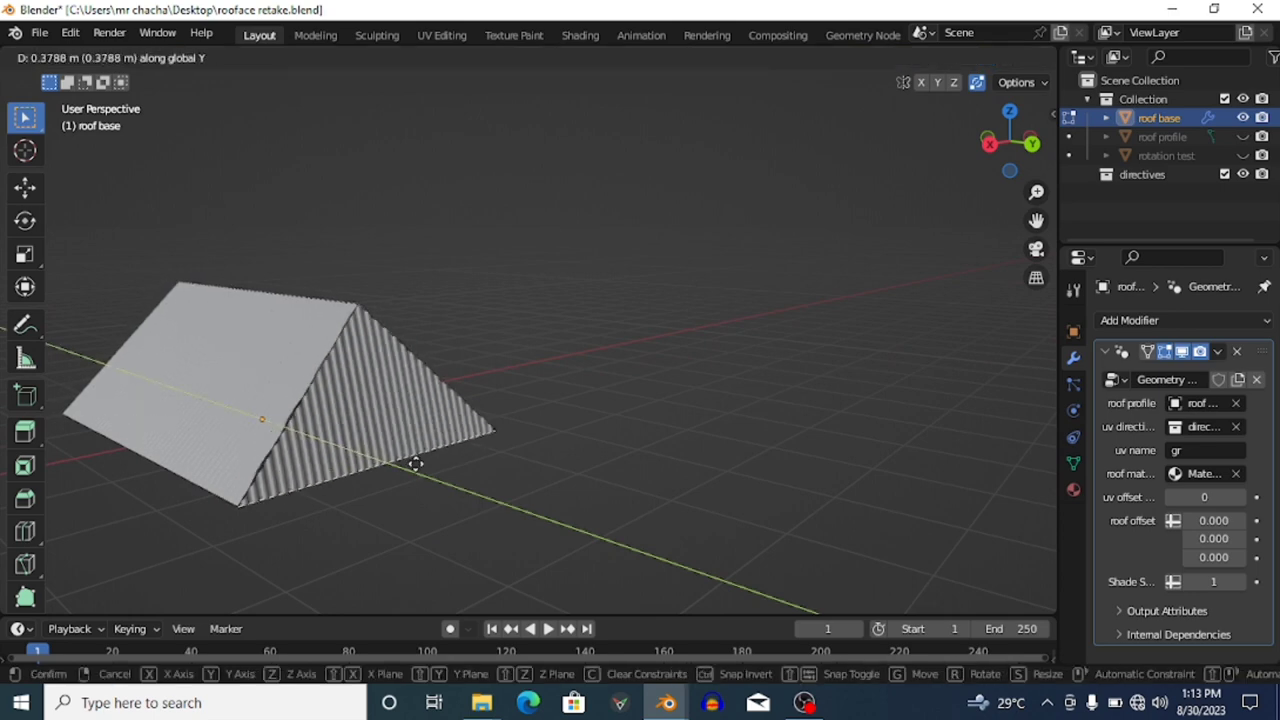
pyautogui.click(449, 477)
# - From the right orthographic view, knife-cut a slanted line from ridge to eave plus a branch to the eave, outlining a triangle on the slope
pyautogui.moveTo(366, 463); pyautogui.dragTo(525, 477, button='middle')
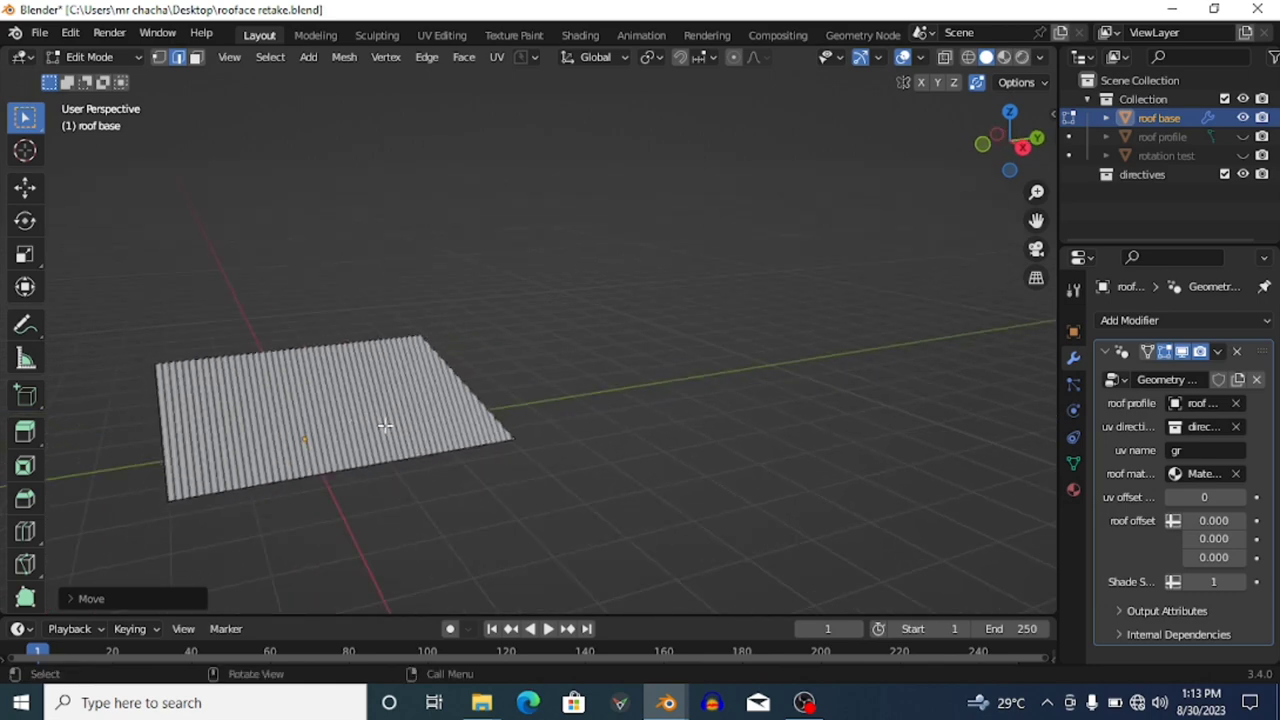
pyautogui.press('k')
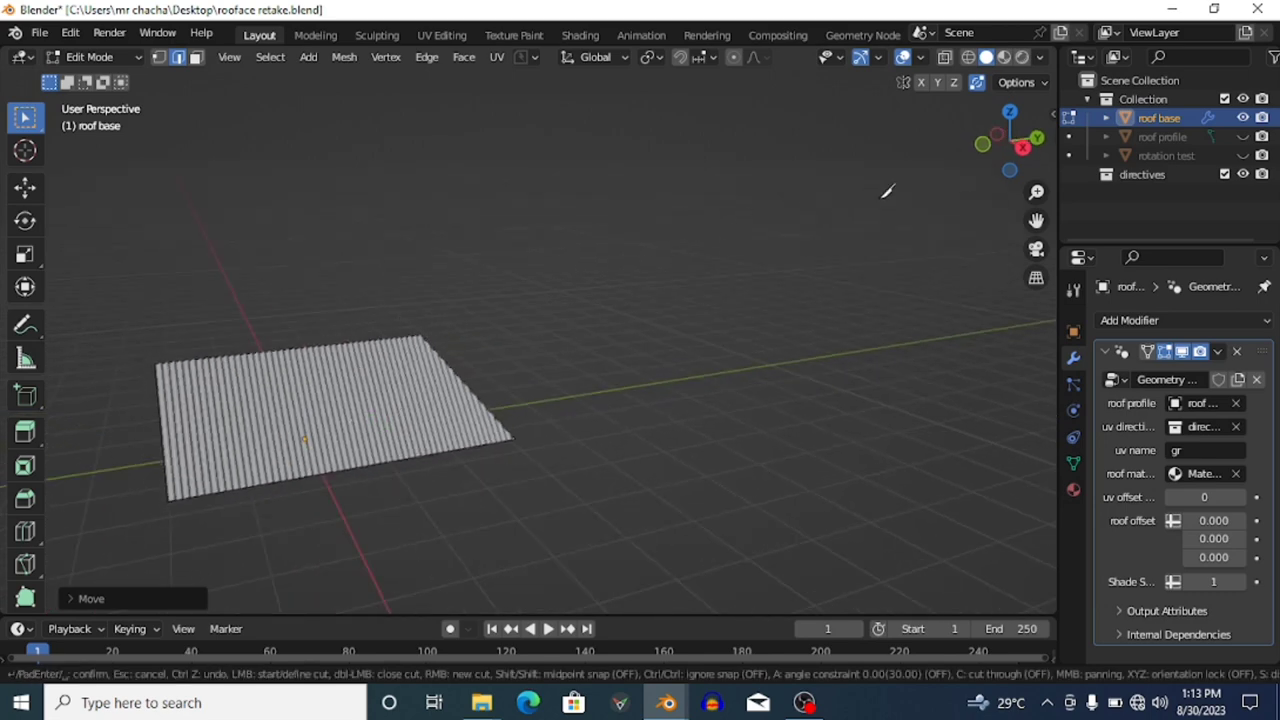
pyautogui.press('Escape')
pyautogui.click(1023, 145)
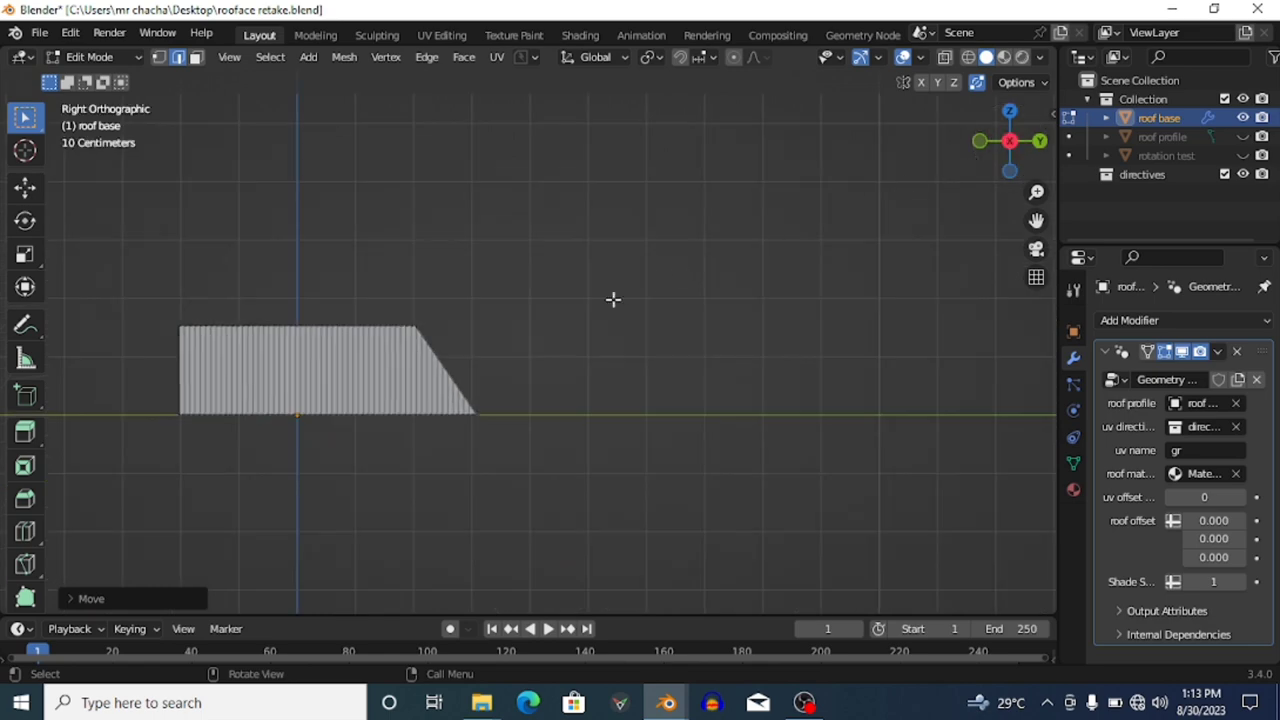
pyautogui.press('k')
pyautogui.click(381, 264)
pyautogui.click(296, 430)
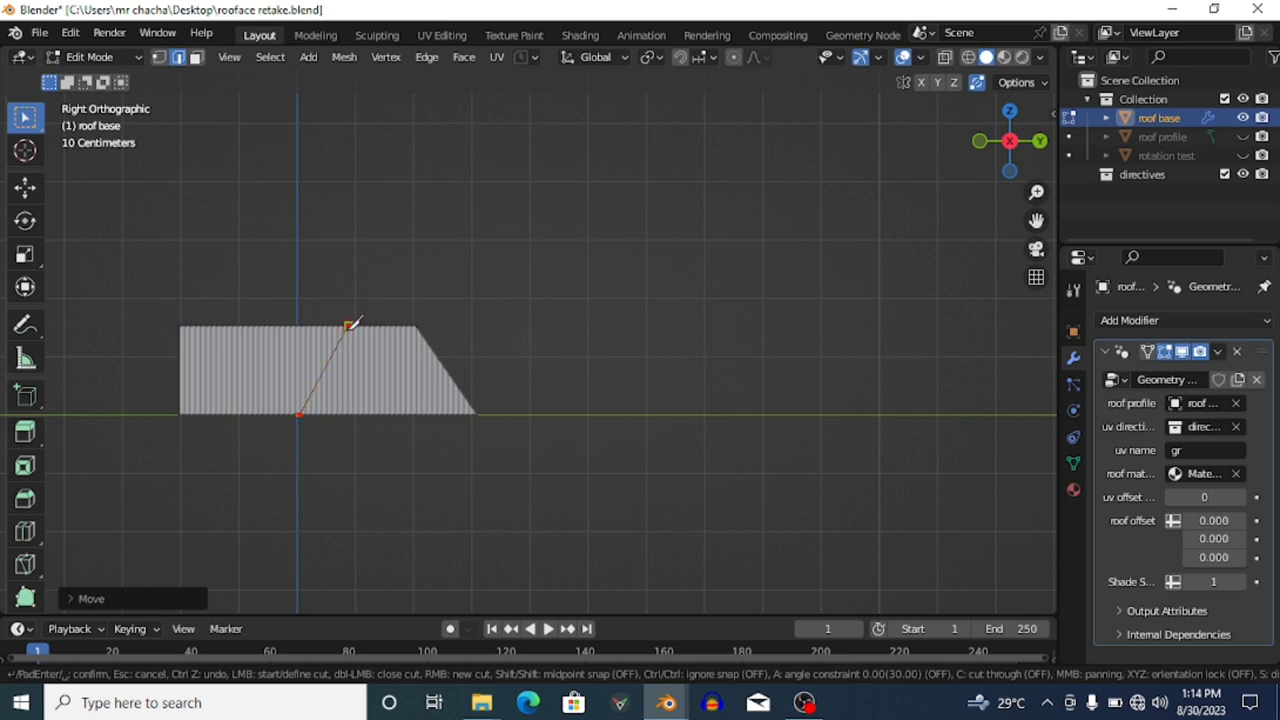
pyautogui.click(329, 365)
pyautogui.hotkey('ctrl', 'z')
pyautogui.click(375, 414)
pyautogui.press('Return')
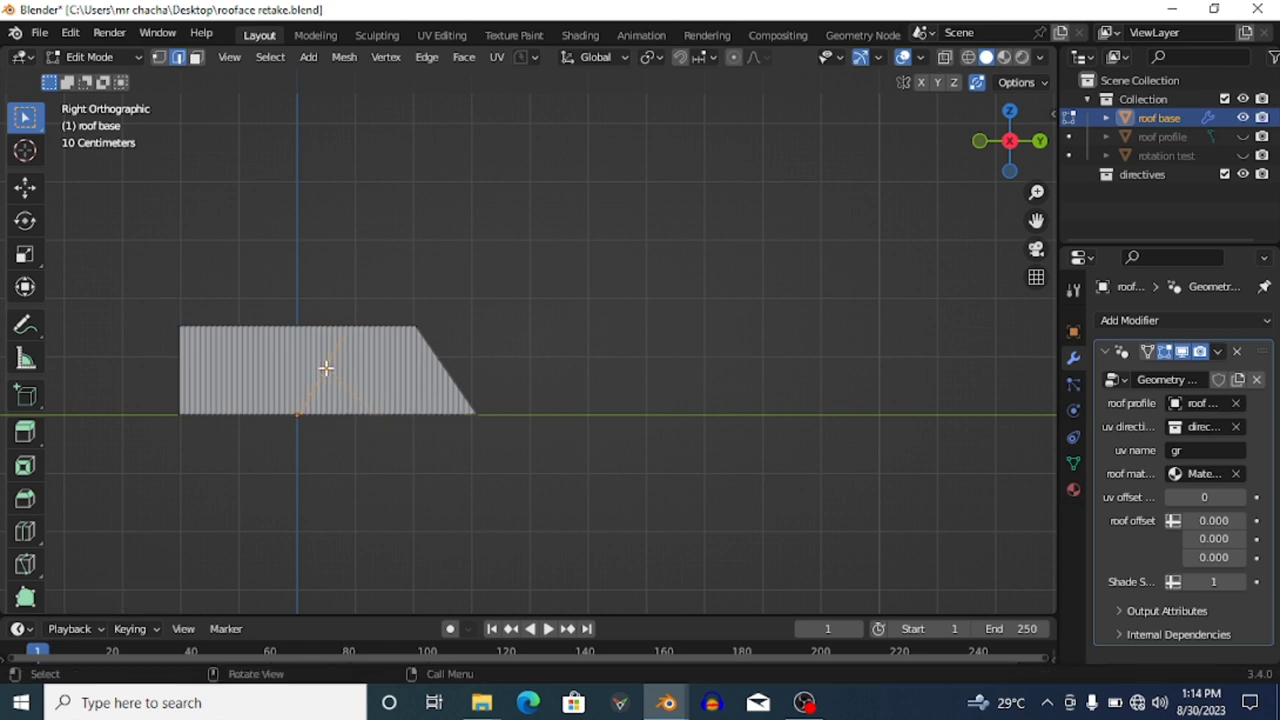
# - Extrude the triangular face at the eave about 1.8 m outward along the X axis to form a projecting roof wing
pyautogui.press('3')
pyautogui.moveTo(330, 425); pyautogui.dragTo(520, 440, button='middle')
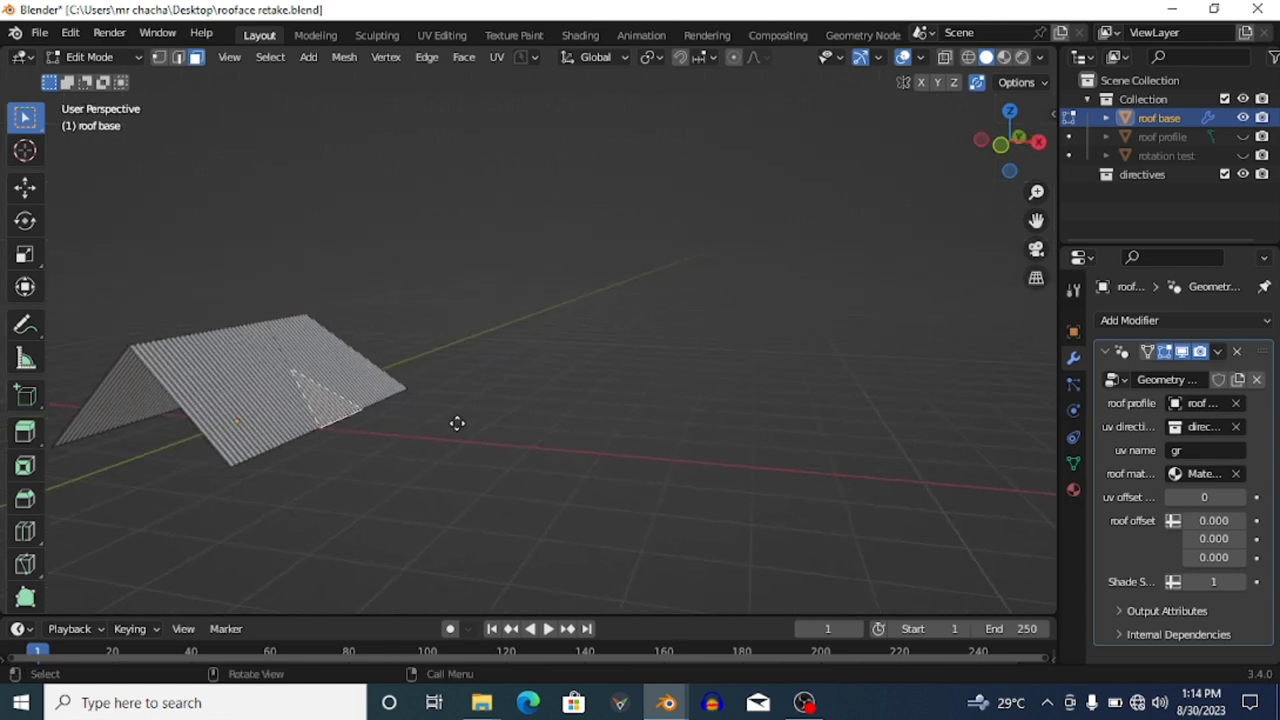
pyautogui.press('g')
pyautogui.press('z')
pyautogui.press('z')
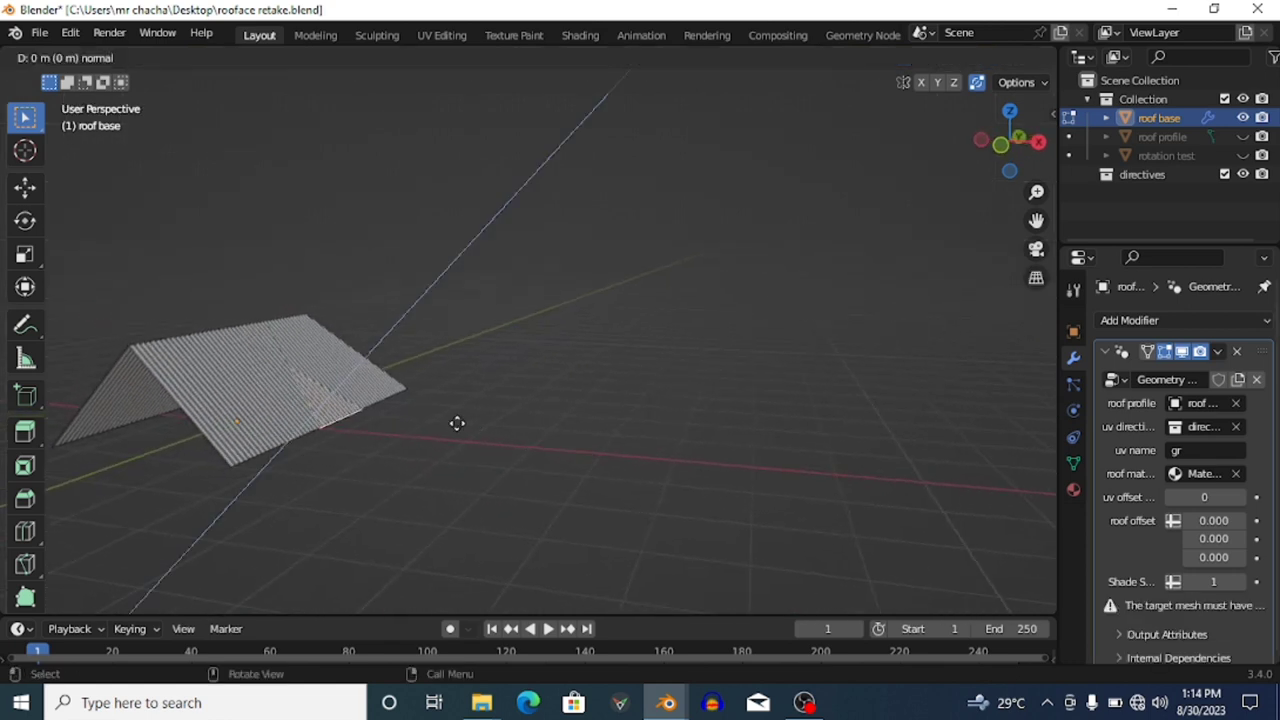
pyautogui.press('x')
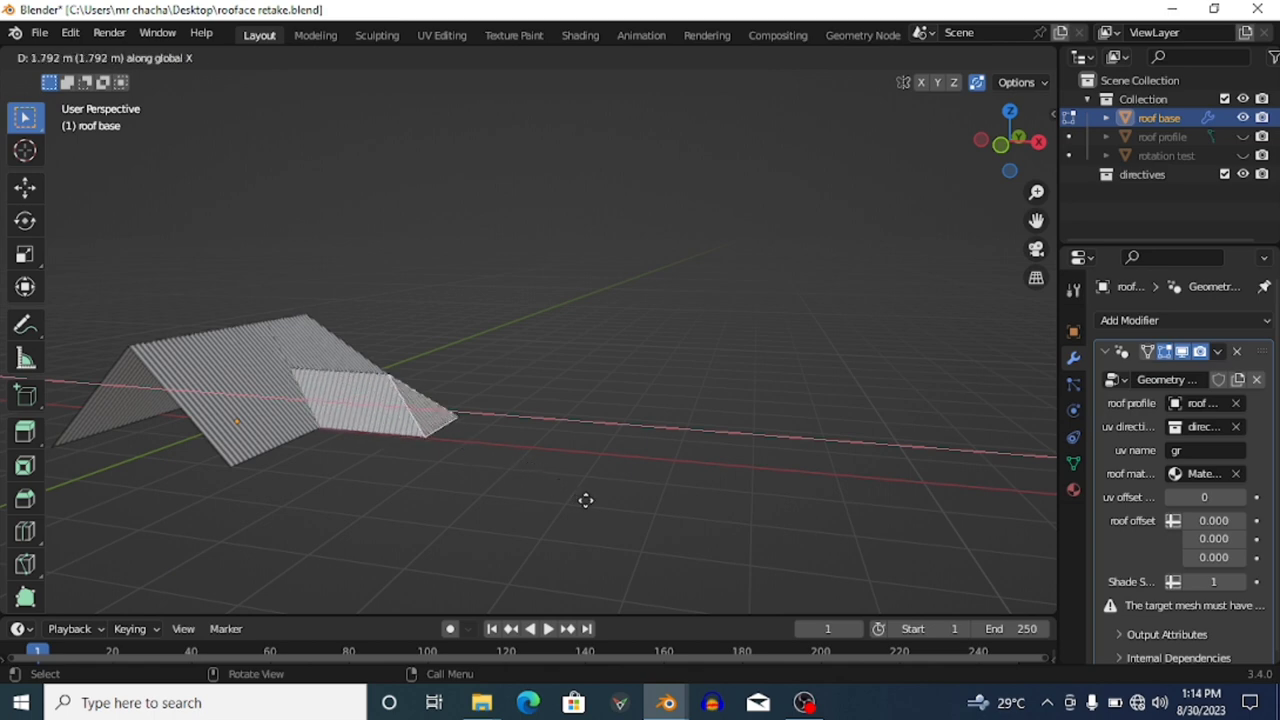
pyautogui.click(586, 500)
# - Examine the new wing and its junction with the main slope from several angles, ending in edge selection mode
pyautogui.moveTo(586, 503); pyautogui.dragTo(445, 504, button='middle')
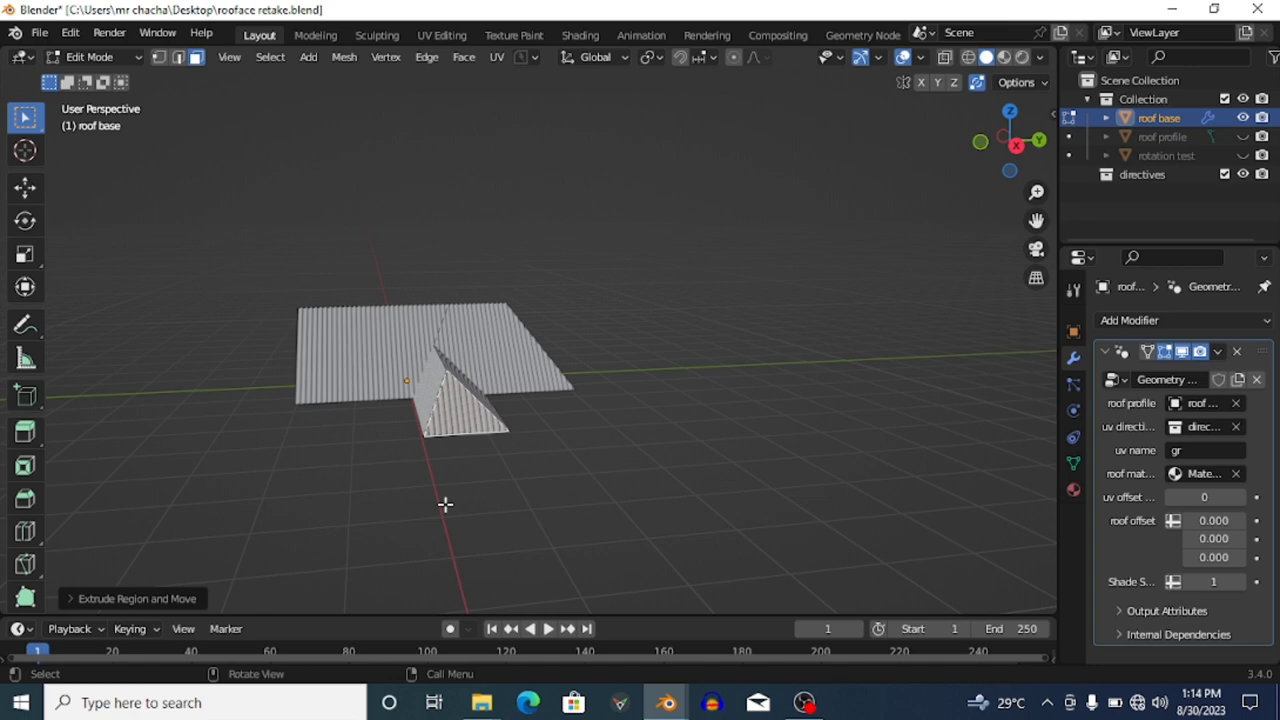
pyautogui.moveTo(317, 480); pyautogui.dragTo(488, 403, button='middle')
pyautogui.scroll(2, 488, 403)
pyautogui.moveTo(426, 454); pyautogui.dragTo(566, 384, button='middle')
pyautogui.scroll(2, 566, 384)
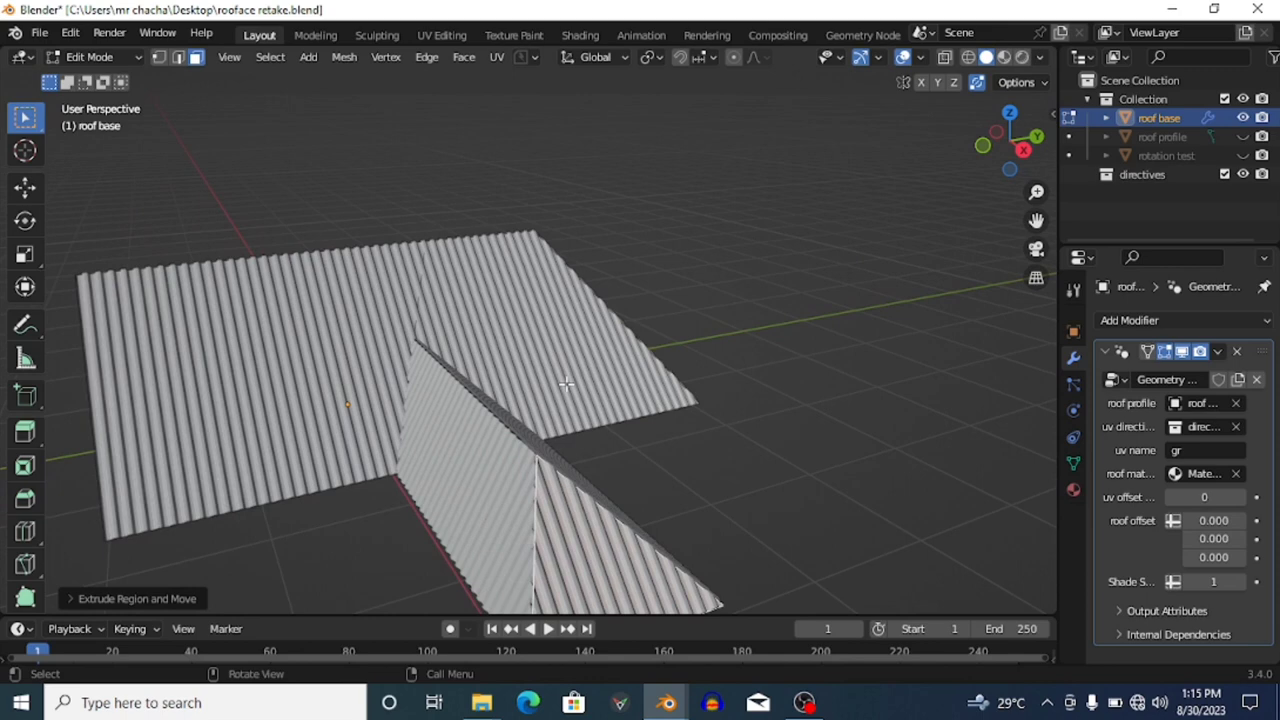
pyautogui.scroll(-3, 364, 345)
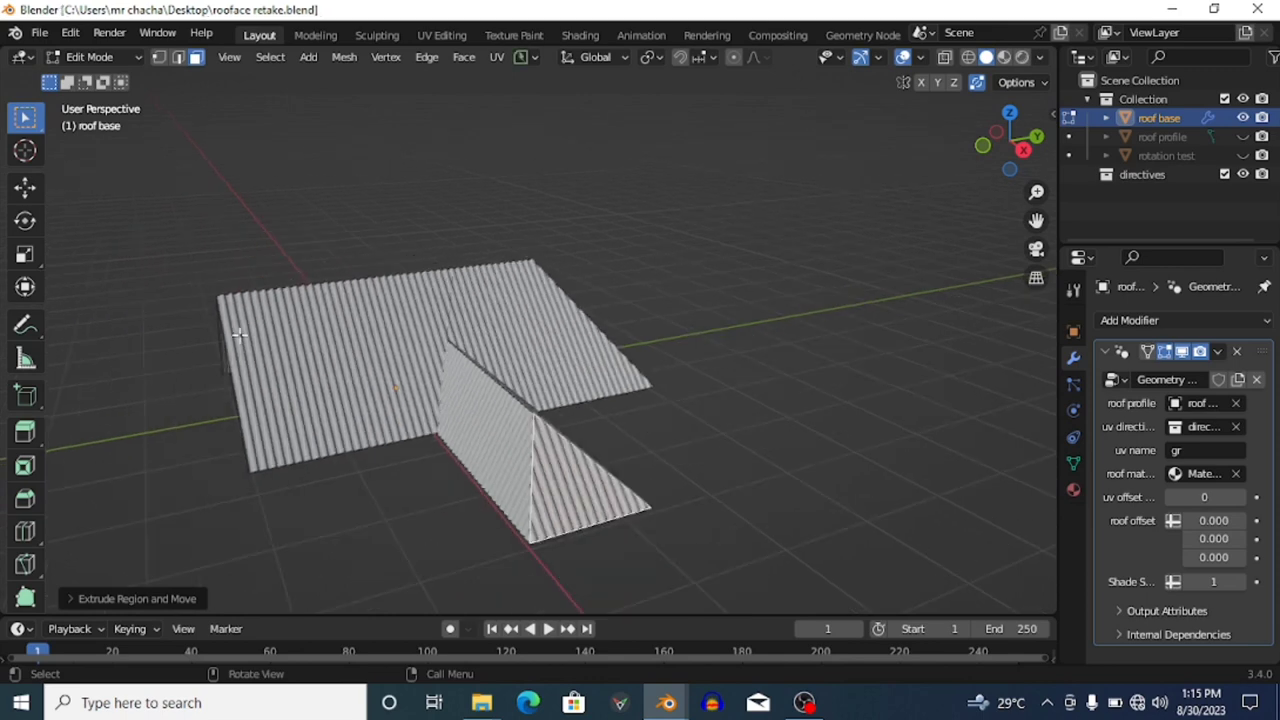
pyautogui.moveTo(364, 345); pyautogui.dragTo(322, 316, button='middle')
pyautogui.hotkey('ctrl', 'z')
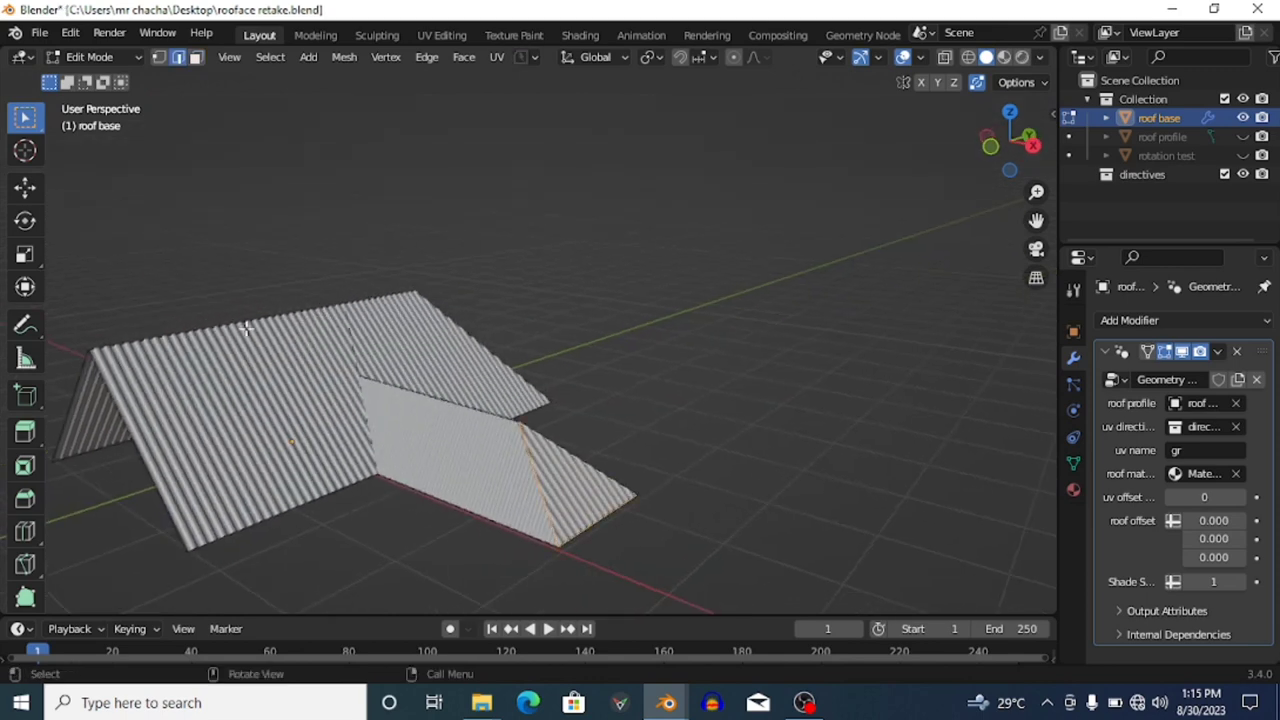
# - Move the ridge vertex at the open gable end inward along Y and close that end with a triangular face to form a hip
pyautogui.press('1')
pyautogui.click(103, 354)
pyautogui.press('g')
pyautogui.press('y')
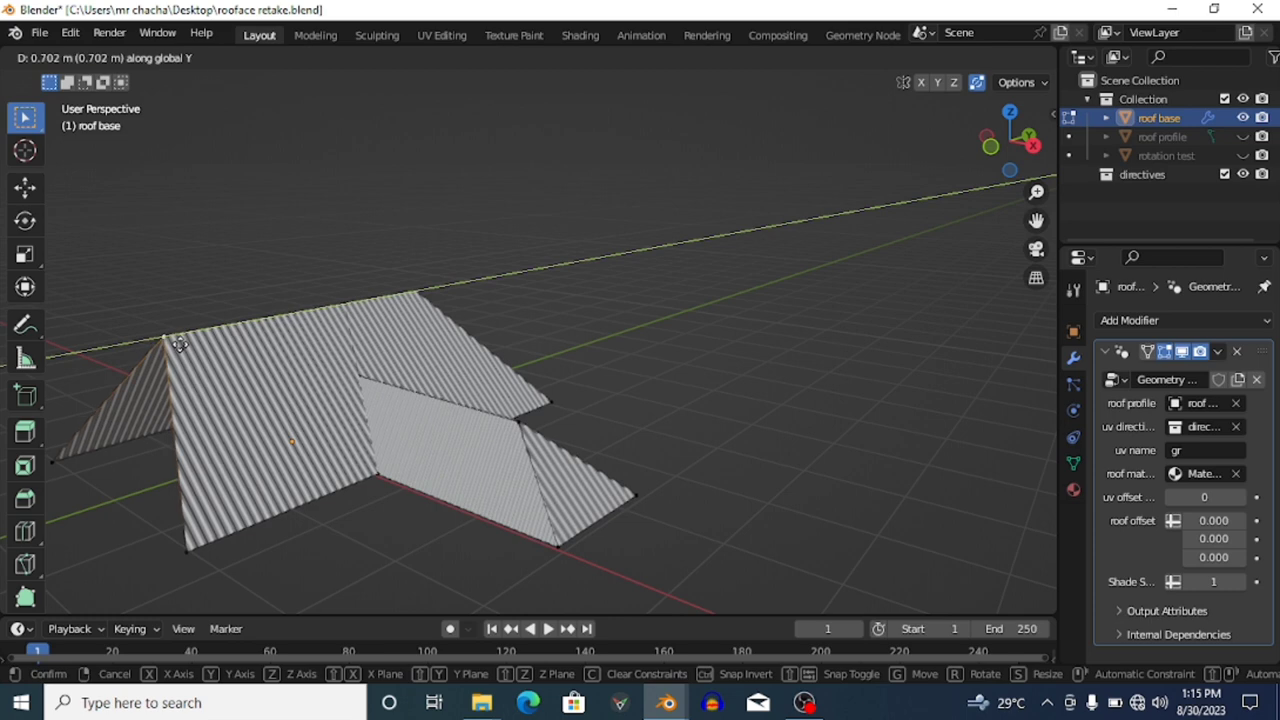
pyautogui.click(130, 375)
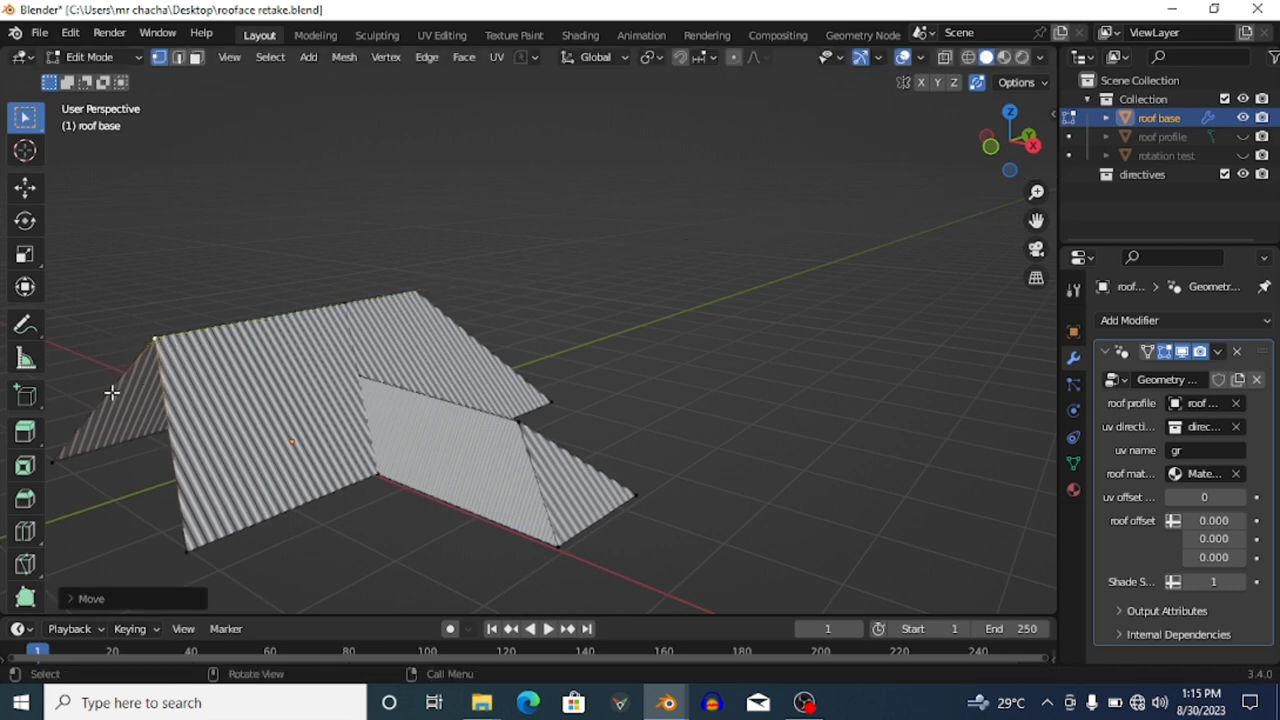
pyautogui.keyDown('shift'); pyautogui.click(53, 461); pyautogui.keyUp('shift')
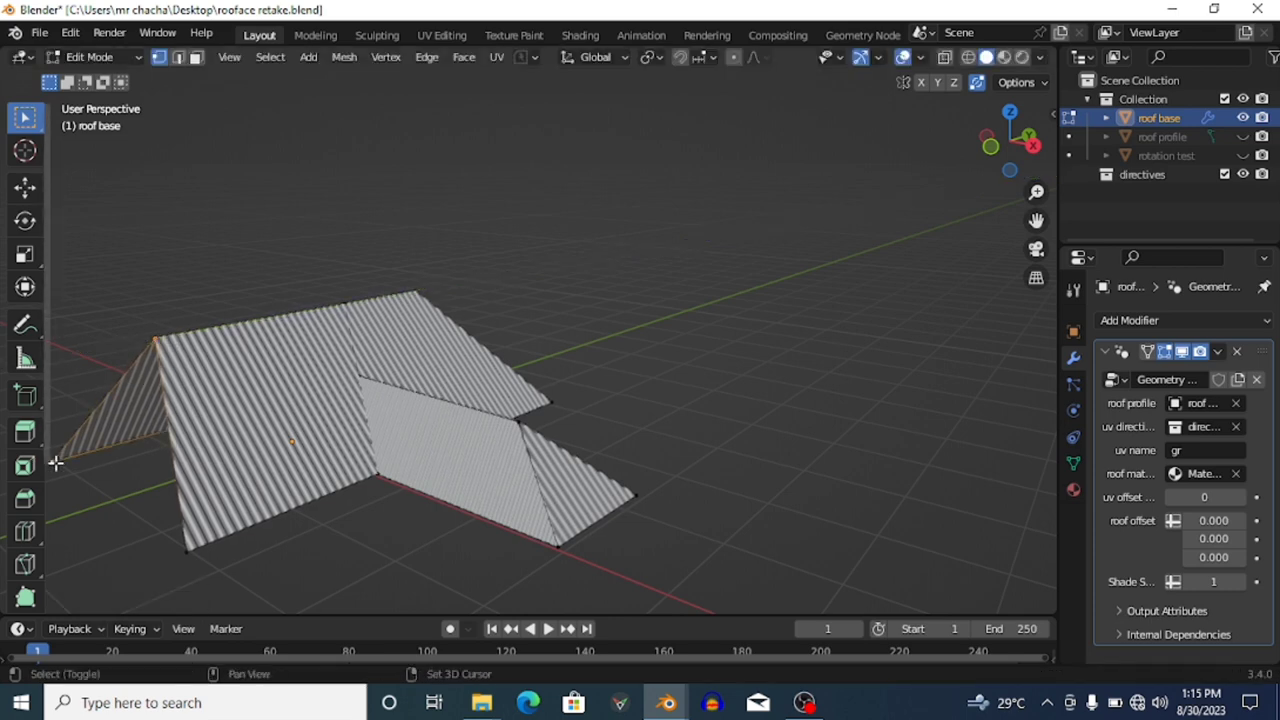
pyautogui.keyDown('shift'); pyautogui.click(185, 549); pyautogui.keyUp('shift')
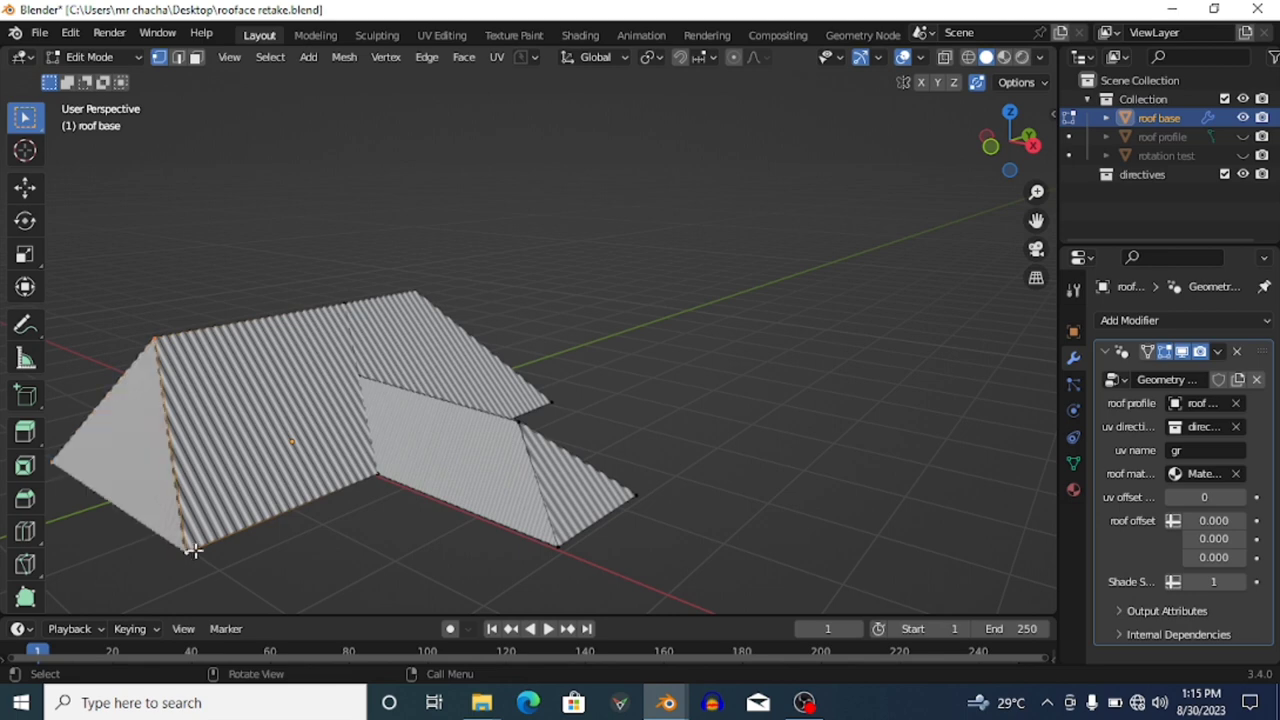
# - Delete the underside face of the projecting wing and return to Object Mode
pyautogui.moveTo(195, 545); pyautogui.dragTo(292, 398, button='middle')
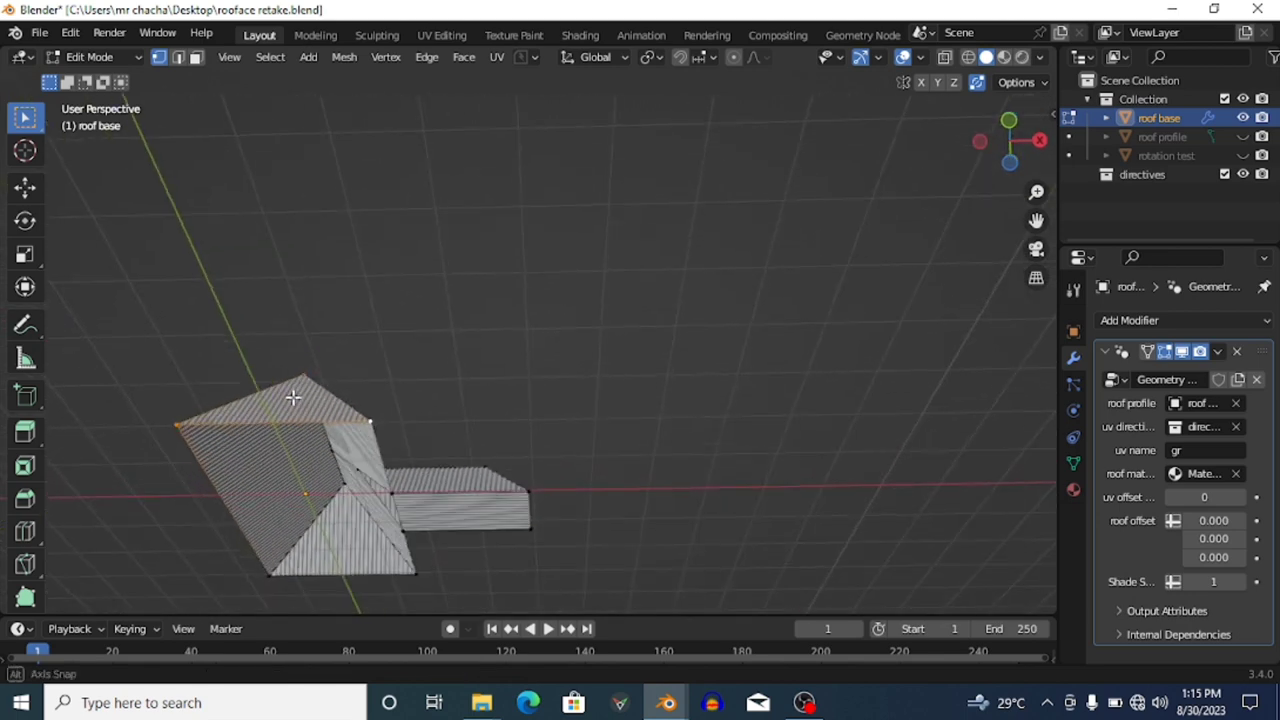
pyautogui.click(496, 514)
pyautogui.press('3')
pyautogui.click(496, 514)
pyautogui.press('x')
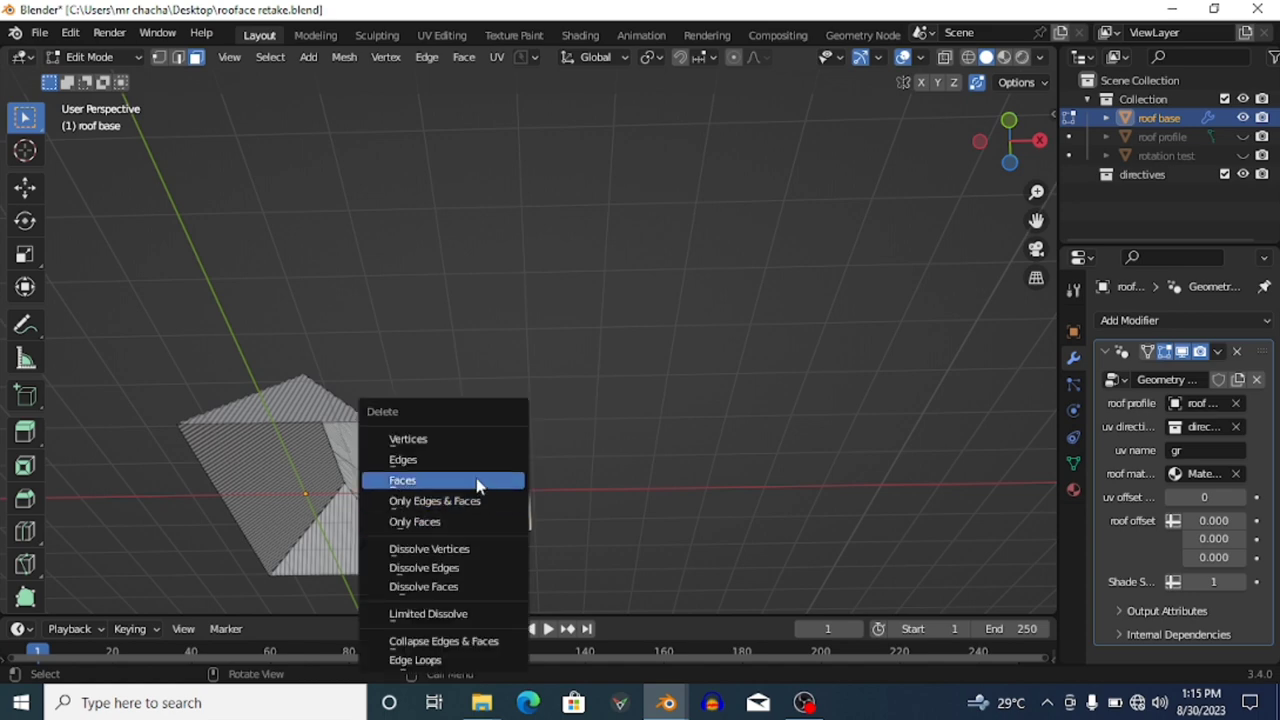
pyautogui.click(479, 482)
pyautogui.moveTo(503, 466); pyautogui.dragTo(406, 550, button='middle')
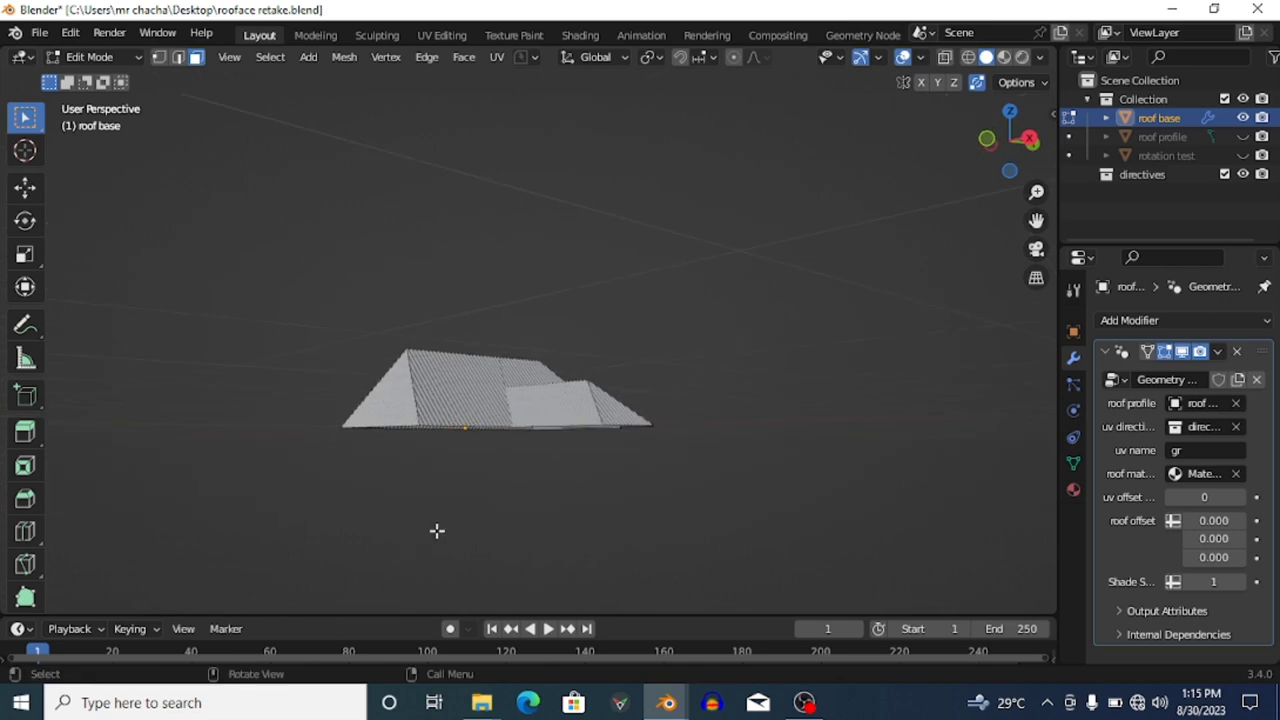
pyautogui.press('Tab')
# - Unhide the roof profile object and move it along the Y axis in the negative direction until it is clear of the roof
pyautogui.moveTo(568, 404); pyautogui.dragTo(474, 486, button='middle')
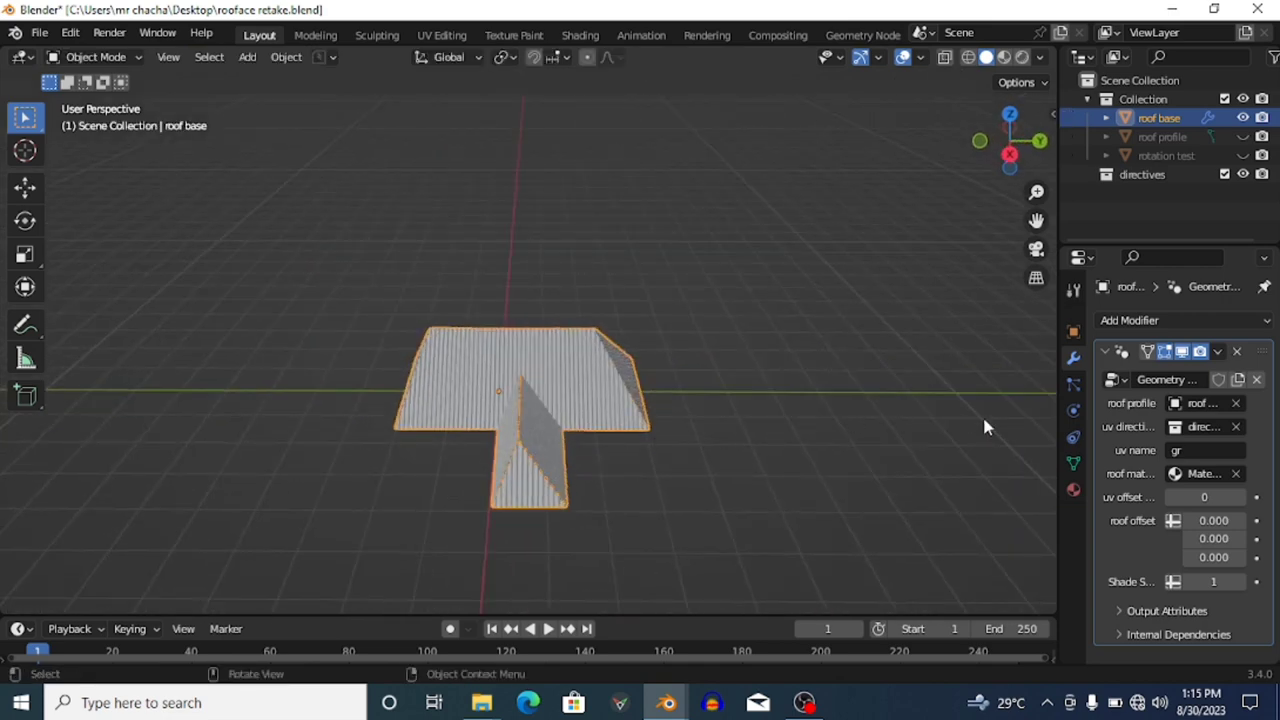
pyautogui.scroll(3, 616, 465)
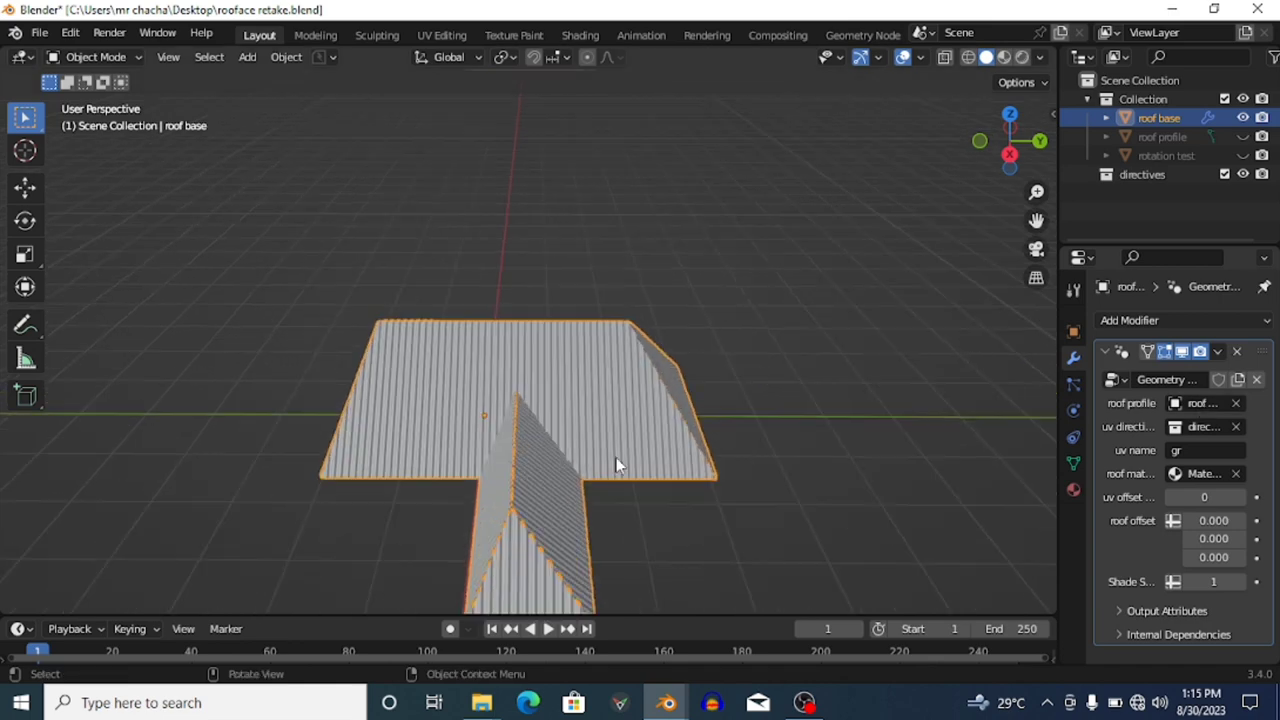
pyautogui.scroll(4, 616, 457)
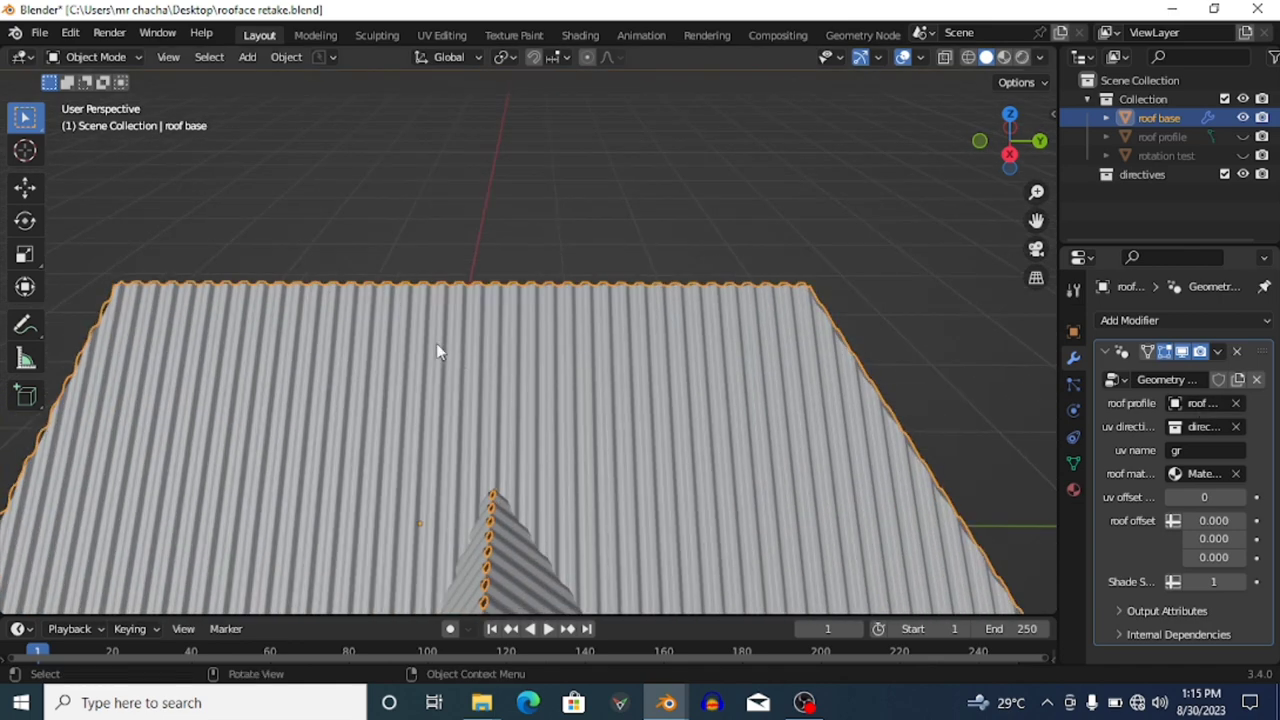
pyautogui.scroll(-2, 450, 352)
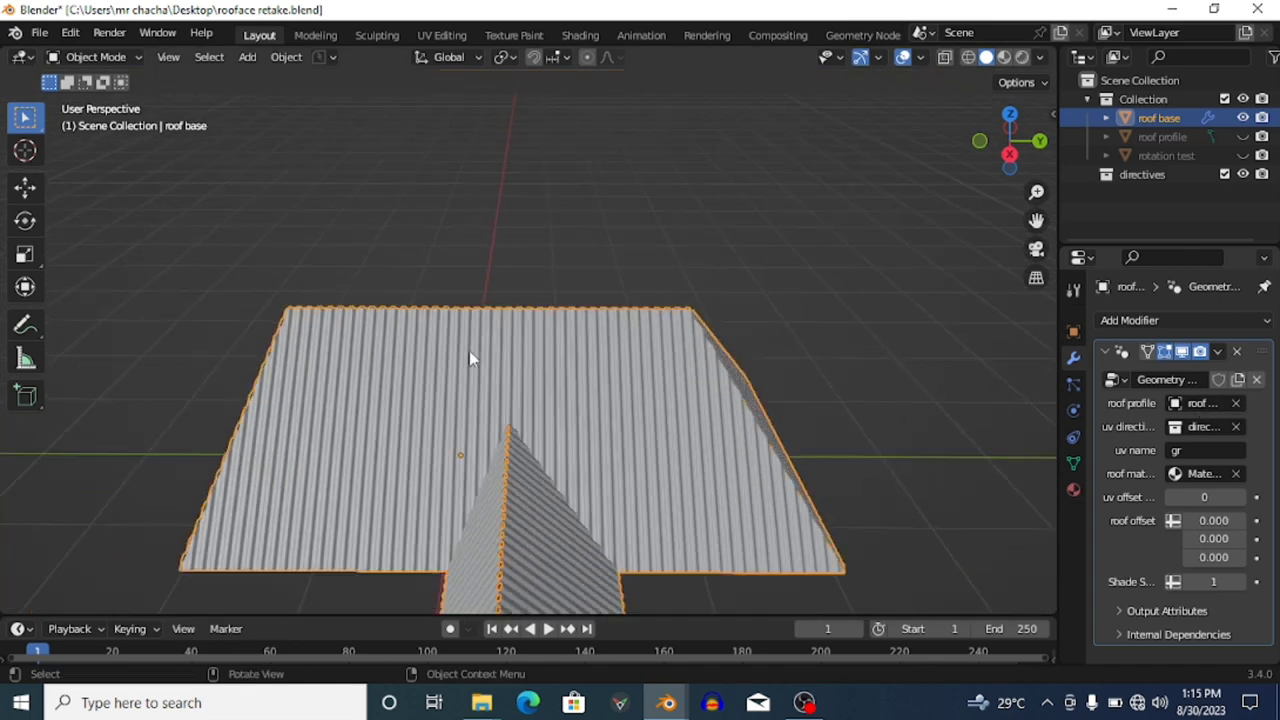
pyautogui.click(1242, 137)
pyautogui.click(1191, 136)
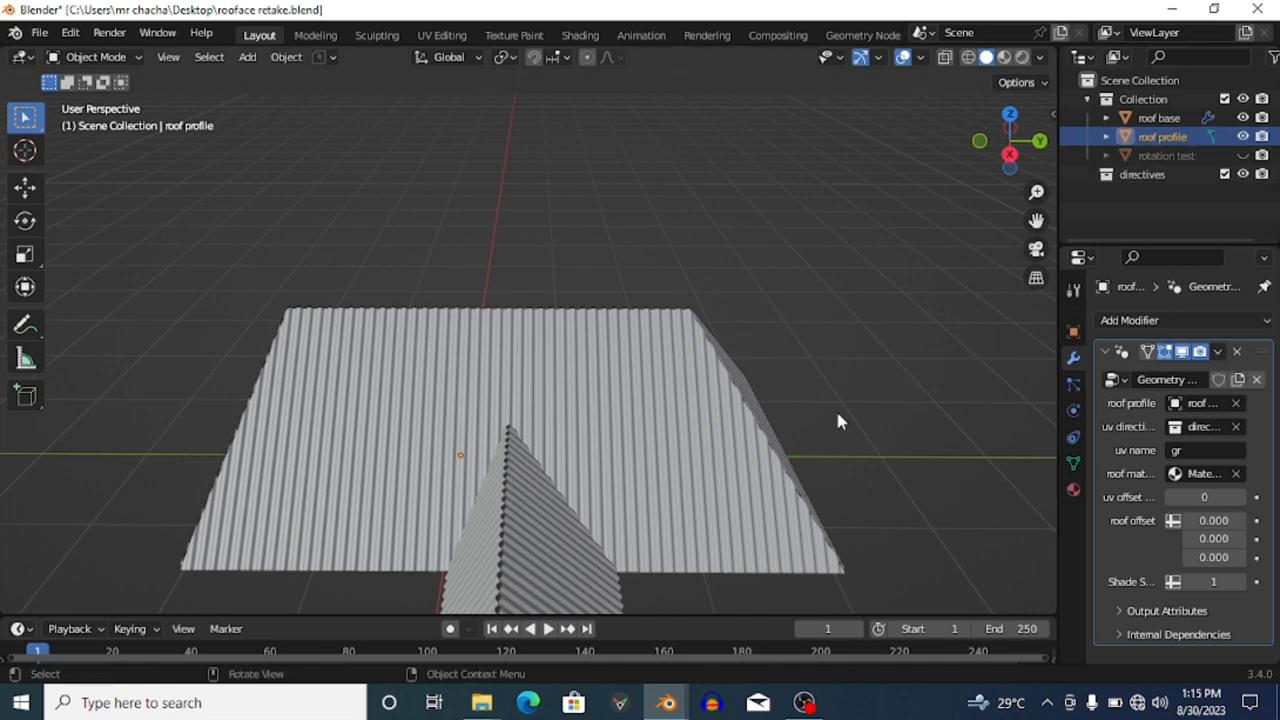
pyautogui.press('g')
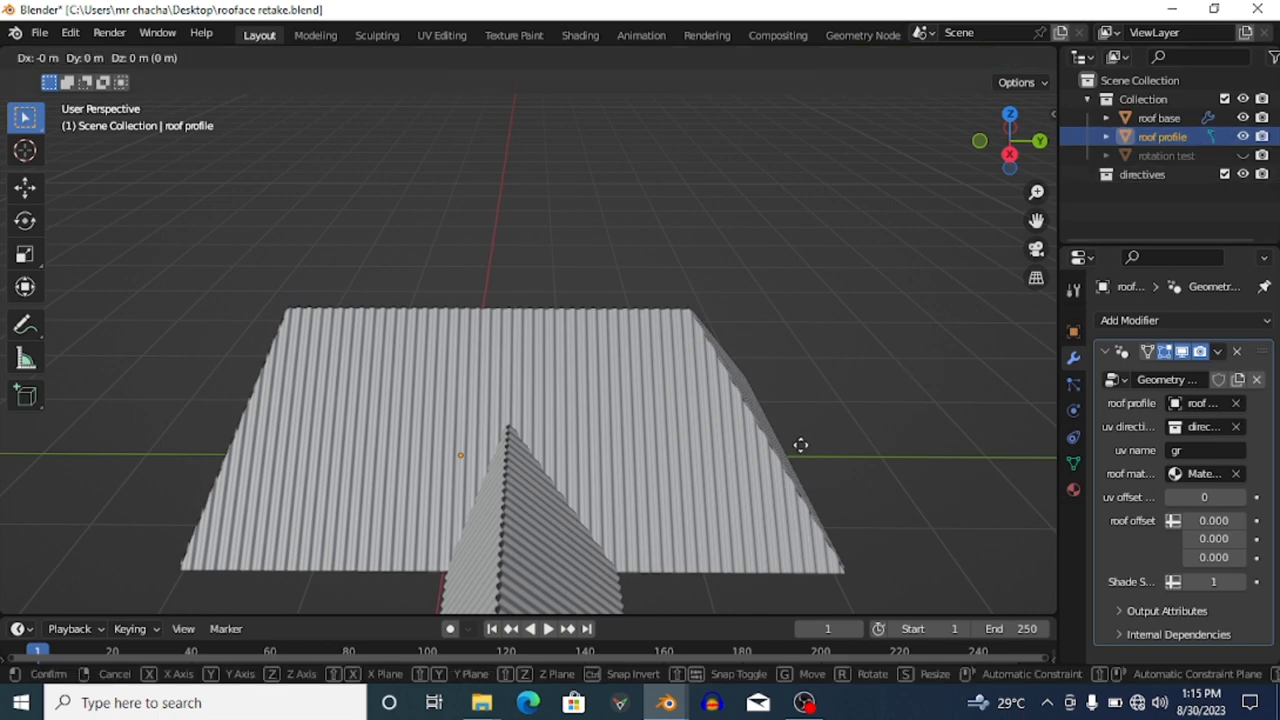
pyautogui.press('y')
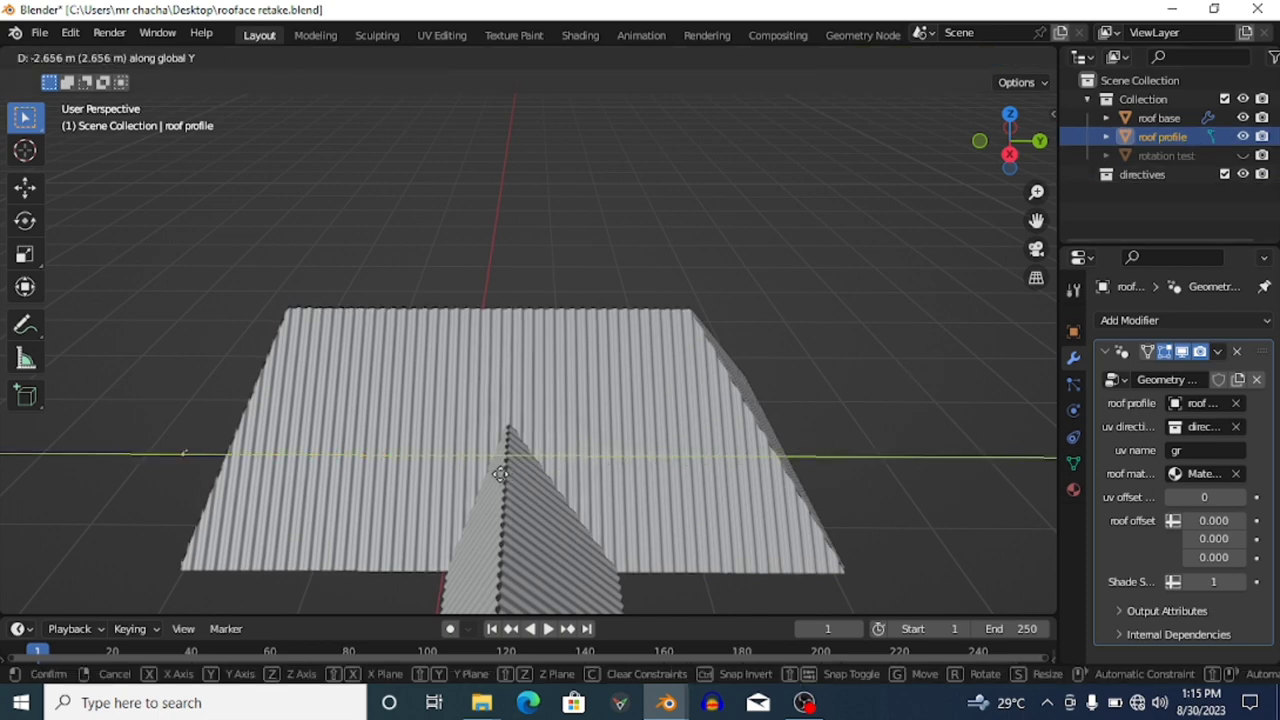
pyautogui.click(360, 520)
# - Compare the roof profile outline with the corrugated slopes, widening the properties area so the modifier's input names are fully readable
pyautogui.moveTo(327, 517); pyautogui.dragTo(534, 503, button='middle')
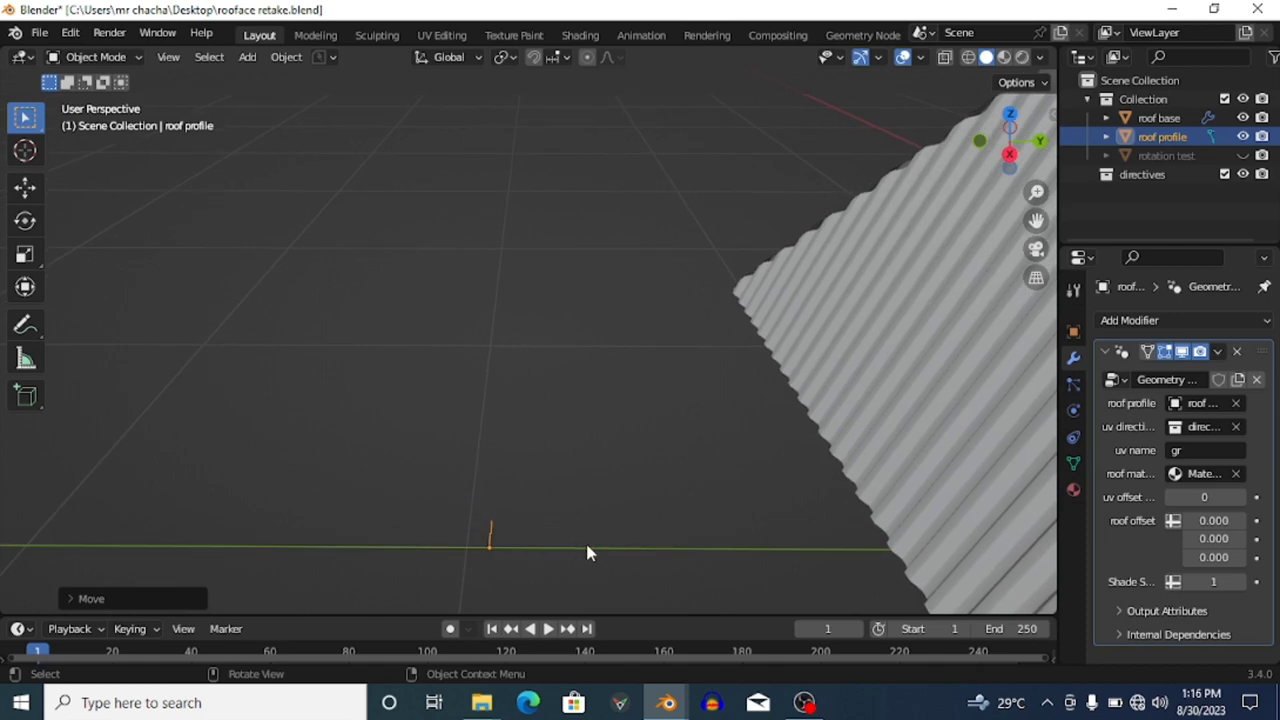
pyautogui.moveTo(600, 540); pyautogui.dragTo(705, 460, button='middle')
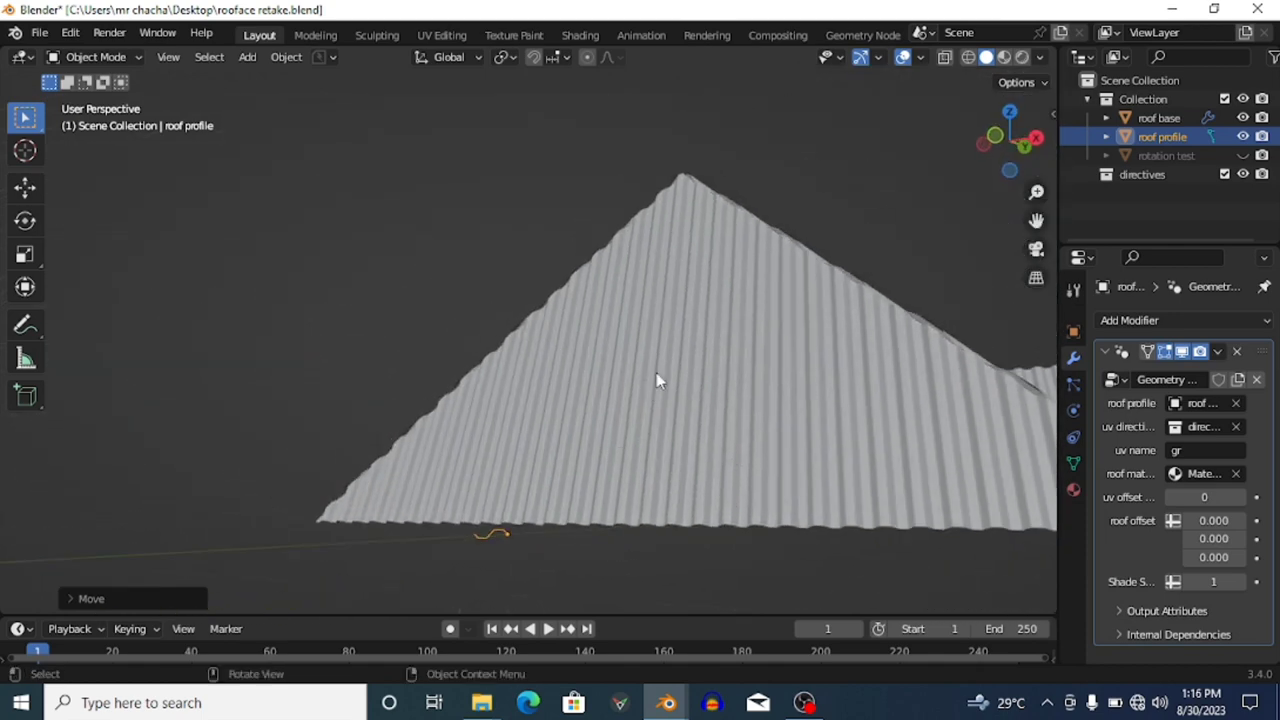
pyautogui.moveTo(530, 557); pyautogui.dragTo(527, 575, button='middle')
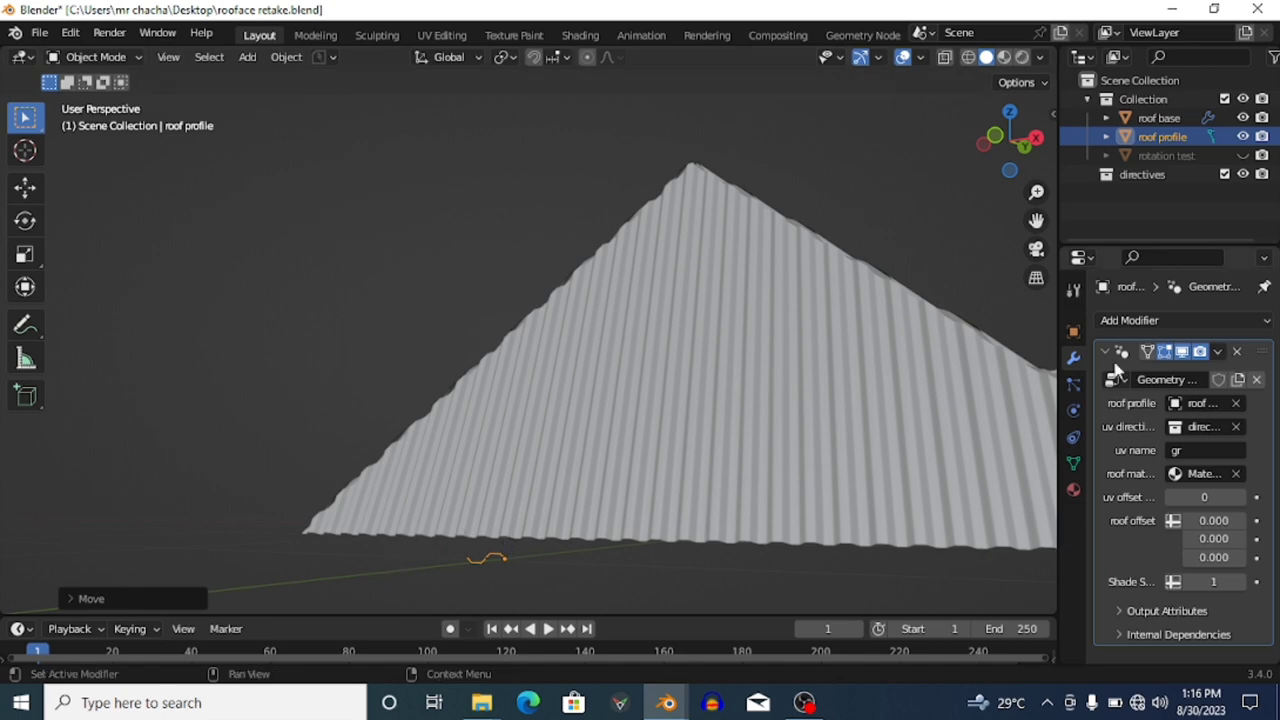
pyautogui.moveTo(804, 487); pyautogui.dragTo(790, 513, button='middle')
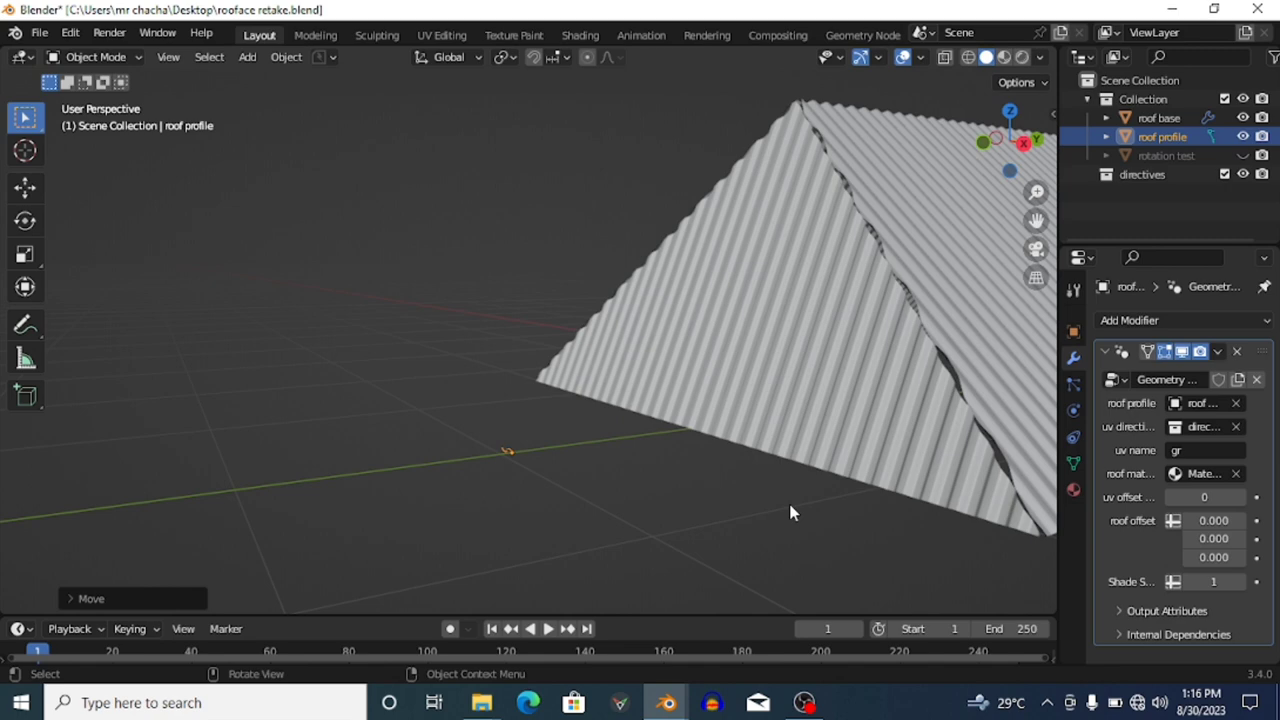
pyautogui.keyDown('shift'); pyautogui.moveTo(790, 506); pyautogui.dragTo(561, 498, button='middle'); pyautogui.keyUp('shift')
pyautogui.moveTo(1055, 422); pyautogui.dragTo(973, 432)
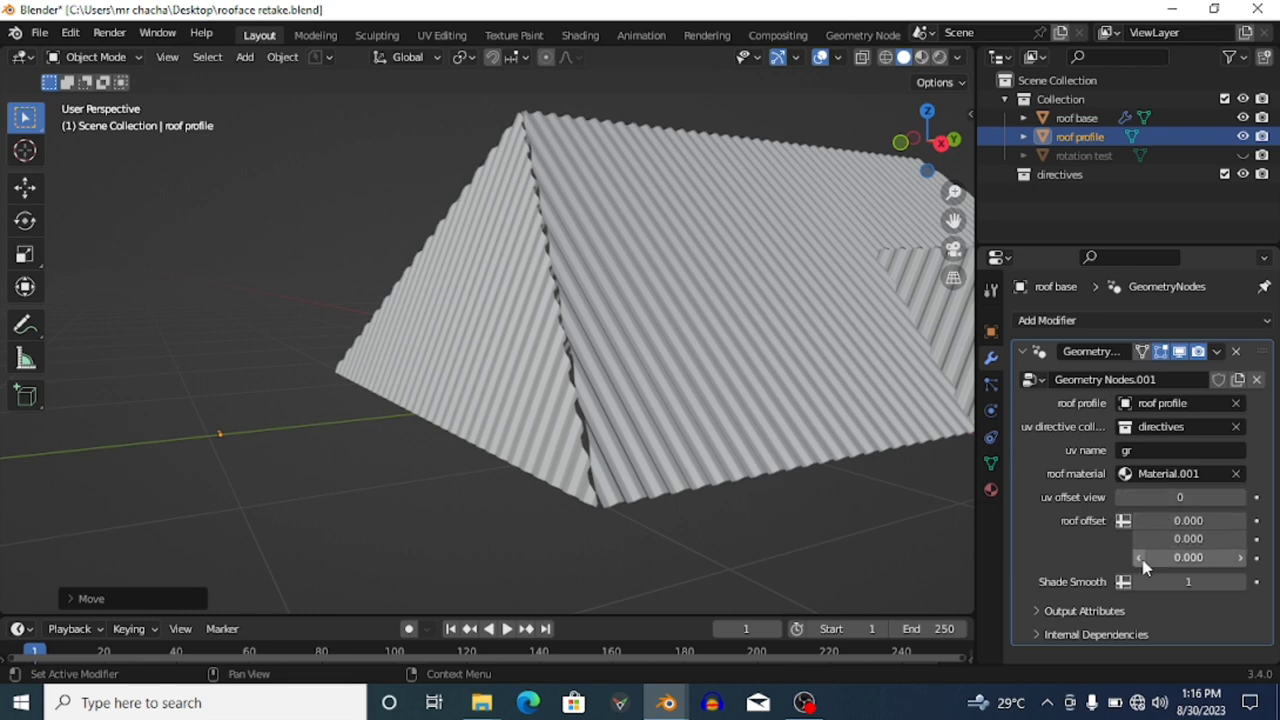
pyautogui.moveTo(660, 350); pyautogui.dragTo(634, 374, button='middle')
pyautogui.moveTo(649, 423); pyautogui.dragTo(838, 483, button='middle')
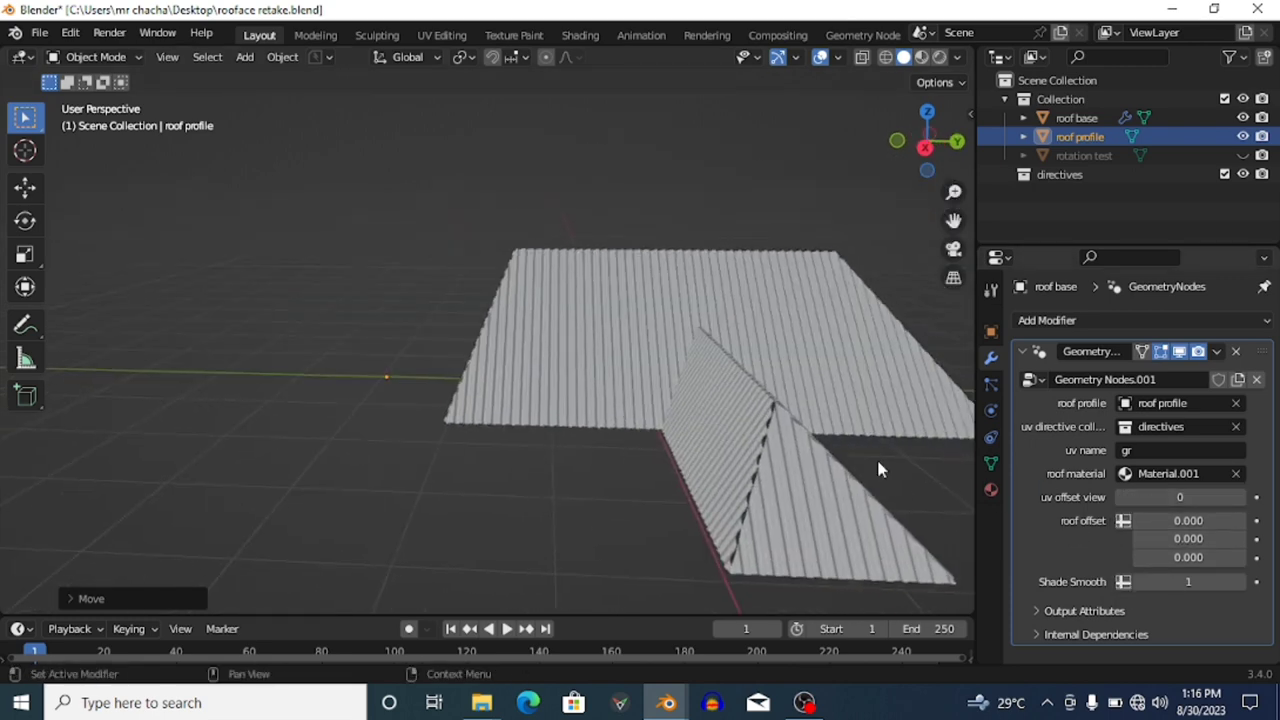
# - Set the modifier's roof offset to -0.030 on X and 4.250 on Y
pyautogui.scroll(-3, 776, 442)
pyautogui.moveTo(1188, 520); pyautogui.dragTo(1240, 538)
pyautogui.scroll(-2, 745, 418)
pyautogui.scroll(-2, 745, 418)
pyautogui.moveTo(688, 437); pyautogui.dragTo(684, 520, button='middle')
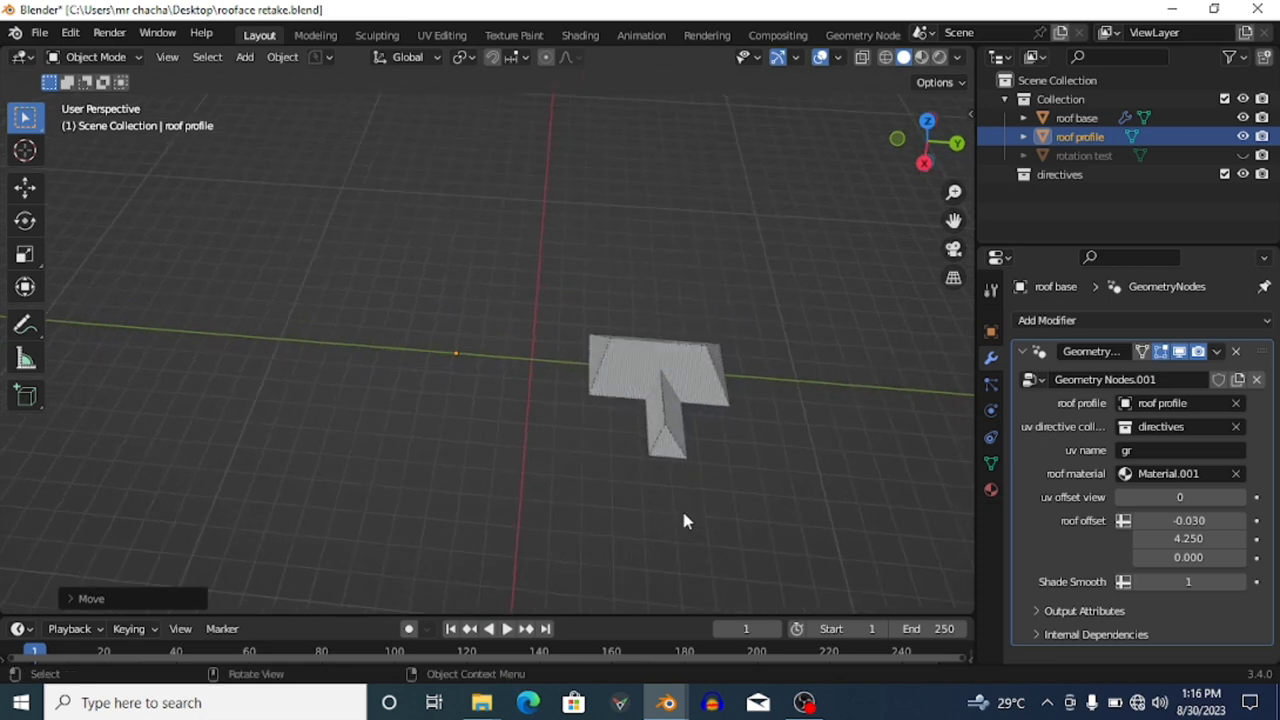
pyautogui.press('Tab')
pyautogui.scroll(1, 642, 407)
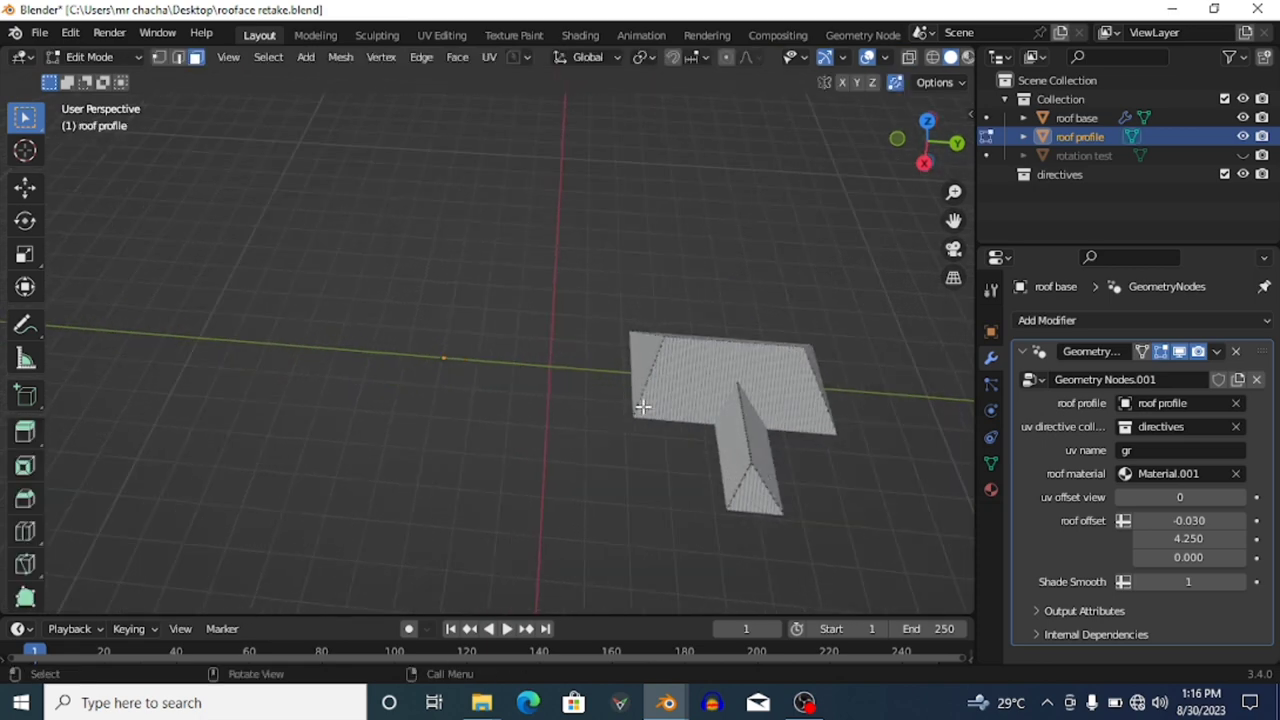
pyautogui.scroll(-2, 642, 407)
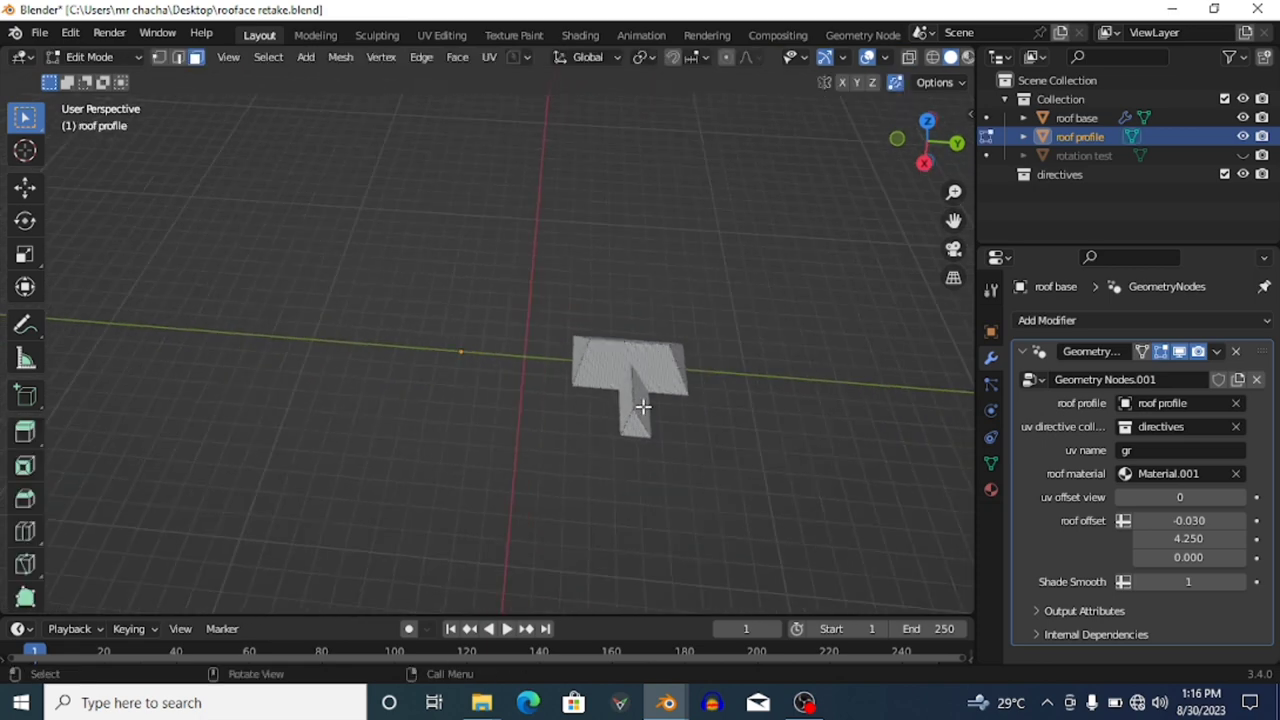
pyautogui.press('Tab')
# - Enter Edit Mode on the roof base object and set its roof offset to 0.470 on X and 0 on Y
pyautogui.click(650, 368)
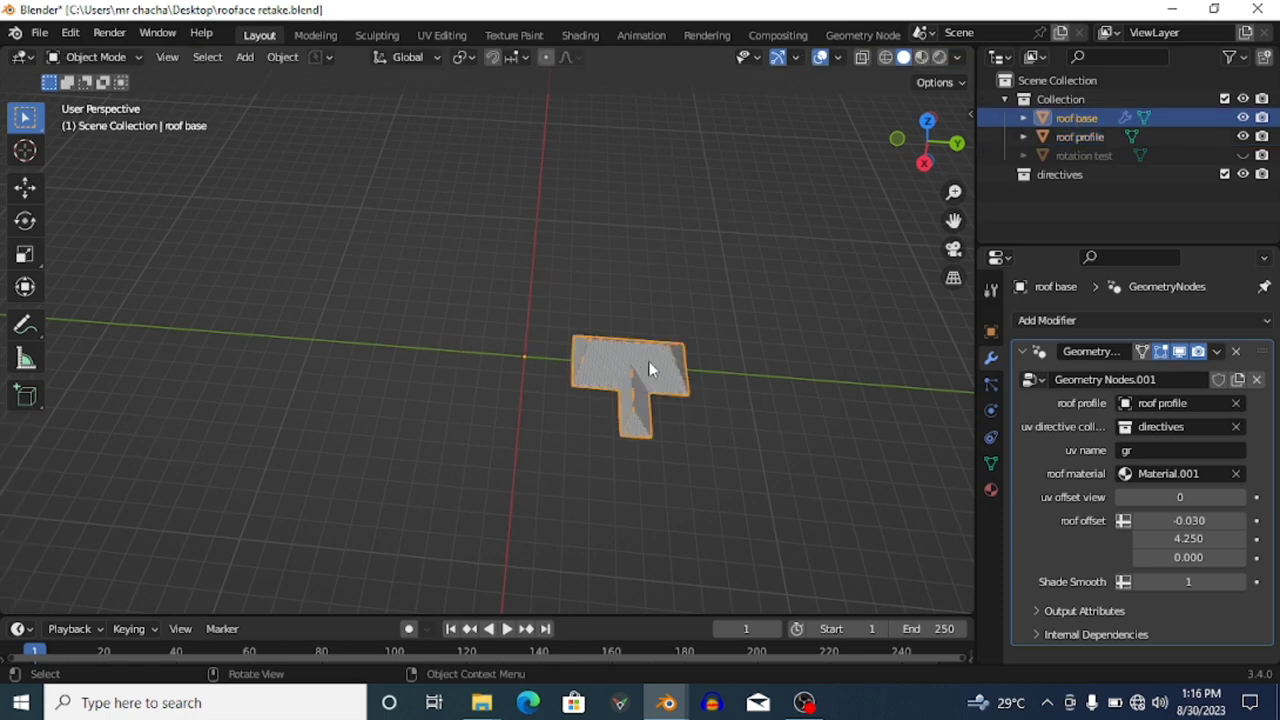
pyautogui.press('Tab')
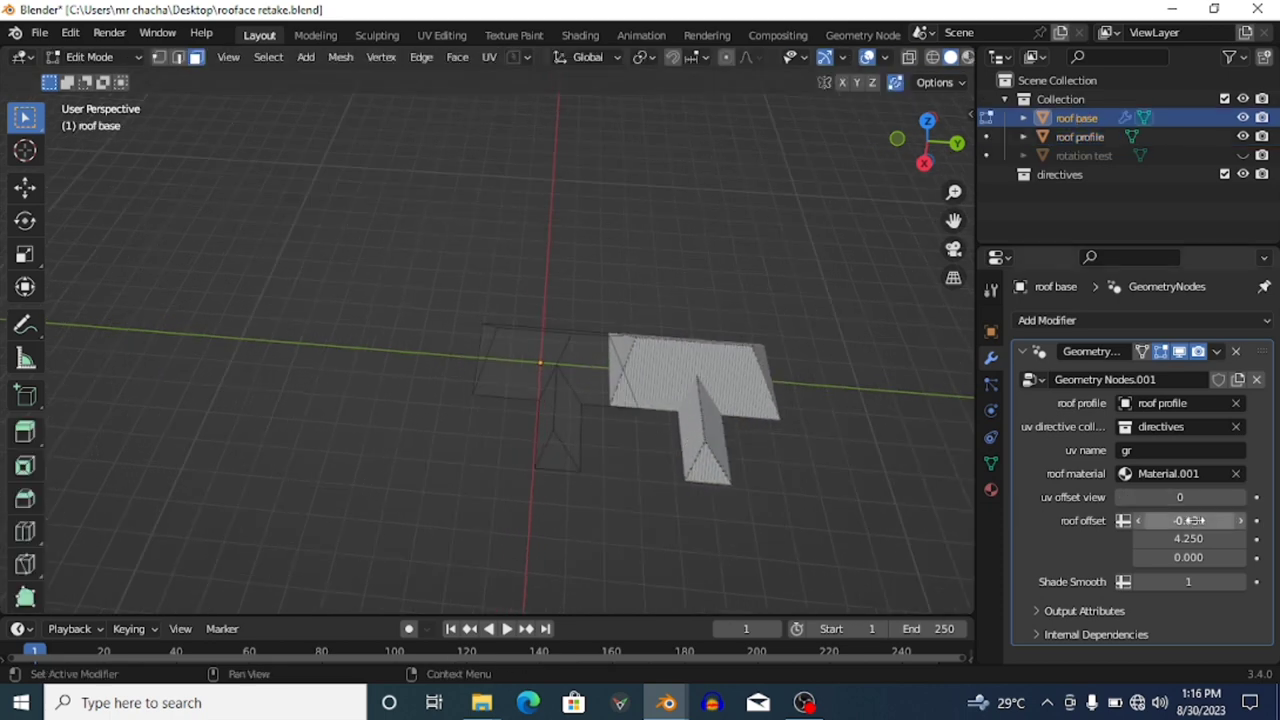
pyautogui.moveTo(1188, 520); pyautogui.dragTo(1198, 520)
pyautogui.click(1196, 540)
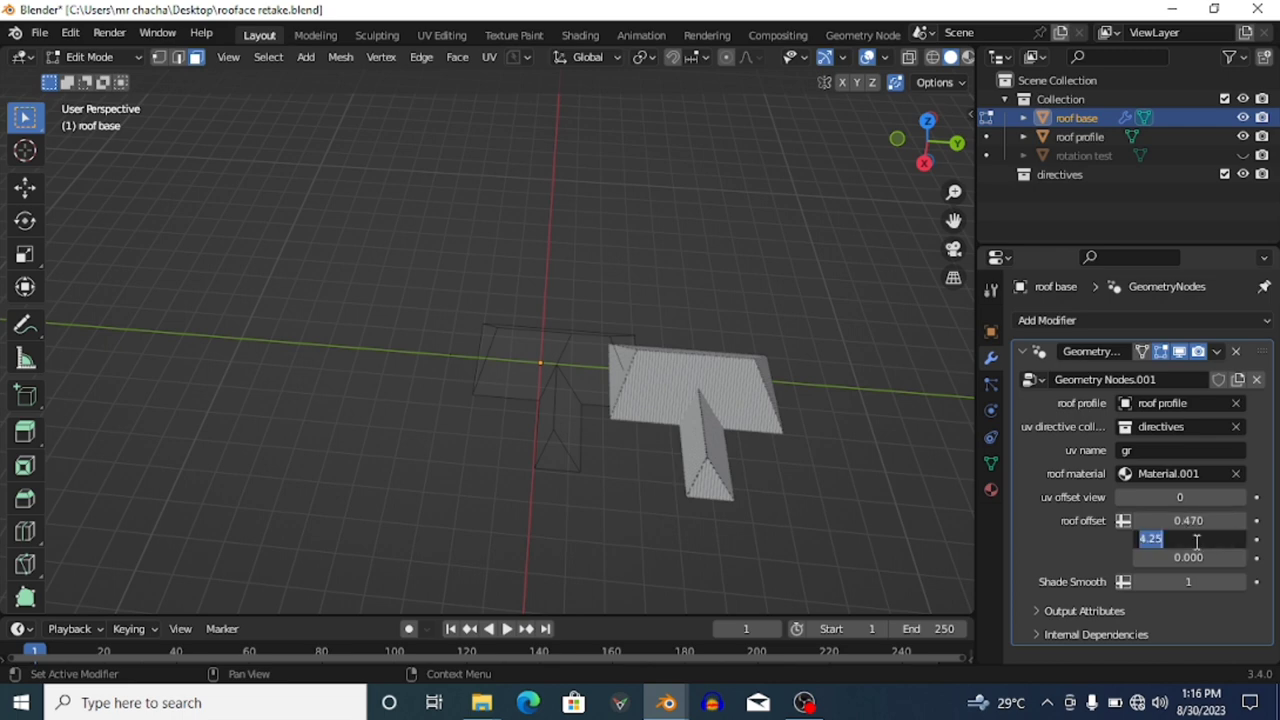
pyautogui.write('0')
pyautogui.press('Return')
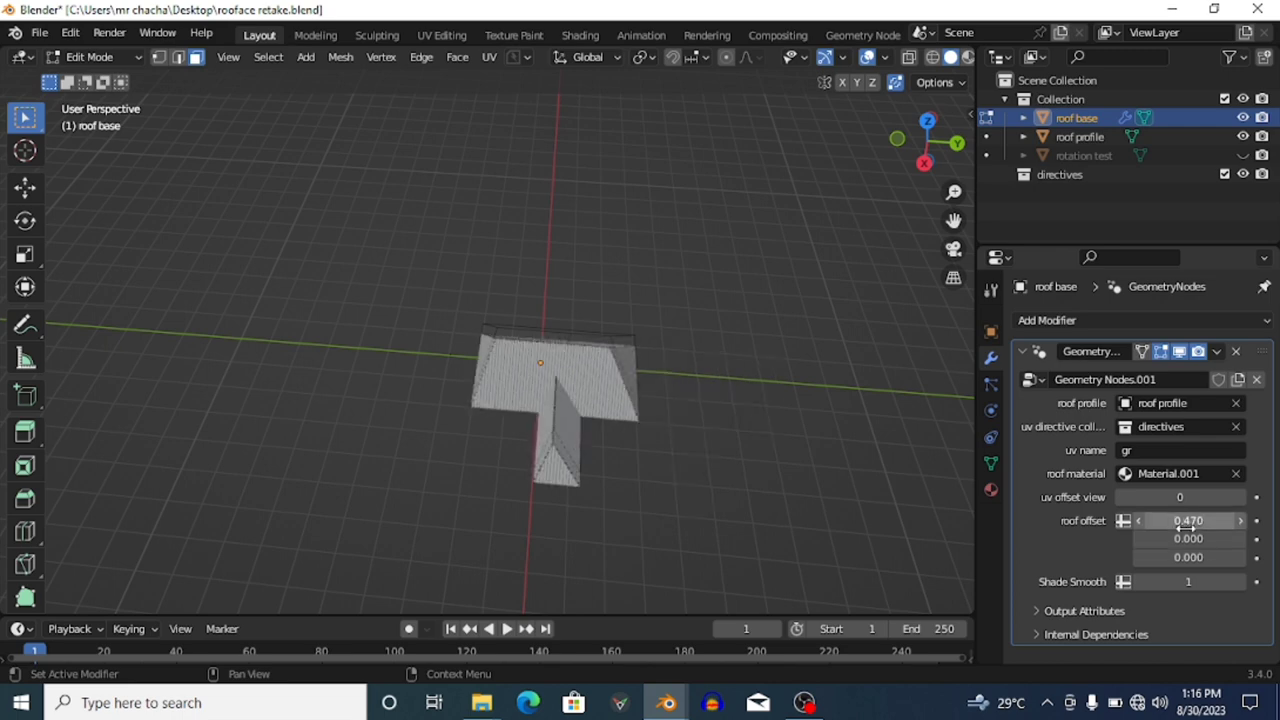
# - Set the roof offset to 1.270 on X and 7.420 on Y, and select a main slope face of the base mesh
pyautogui.moveTo(1188, 520); pyautogui.dragTo(1262, 538)
pyautogui.scroll(3, 554, 363)
pyautogui.click(554, 363)
# - Return to Object Mode and save the Blender file
pyautogui.scroll(-2, 554, 363)
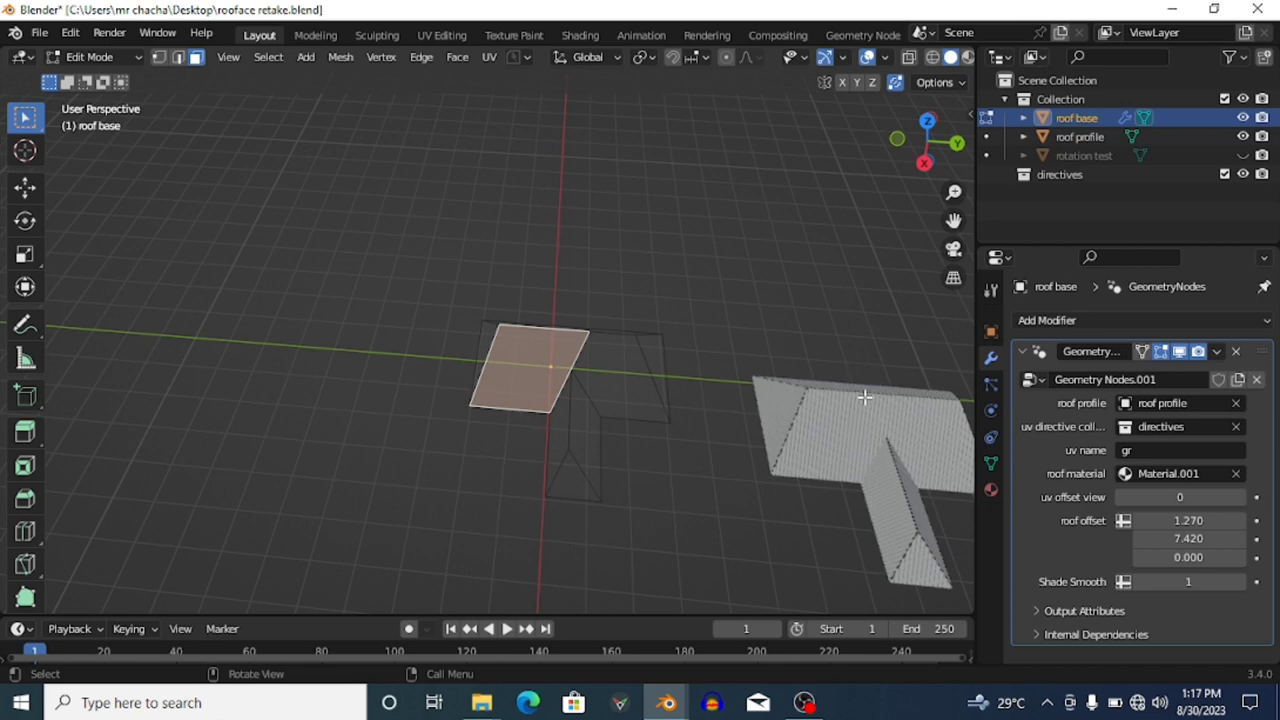
pyautogui.press('Tab')
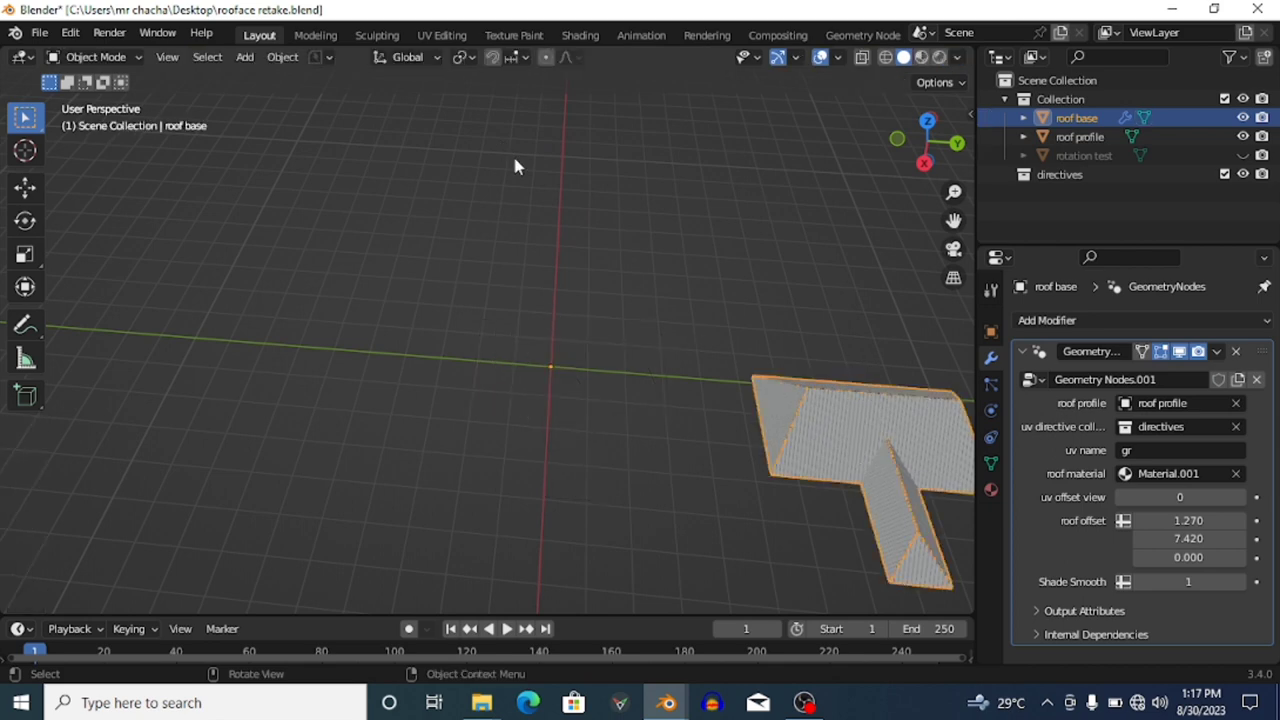
pyautogui.hotkey('ctrl', 's')
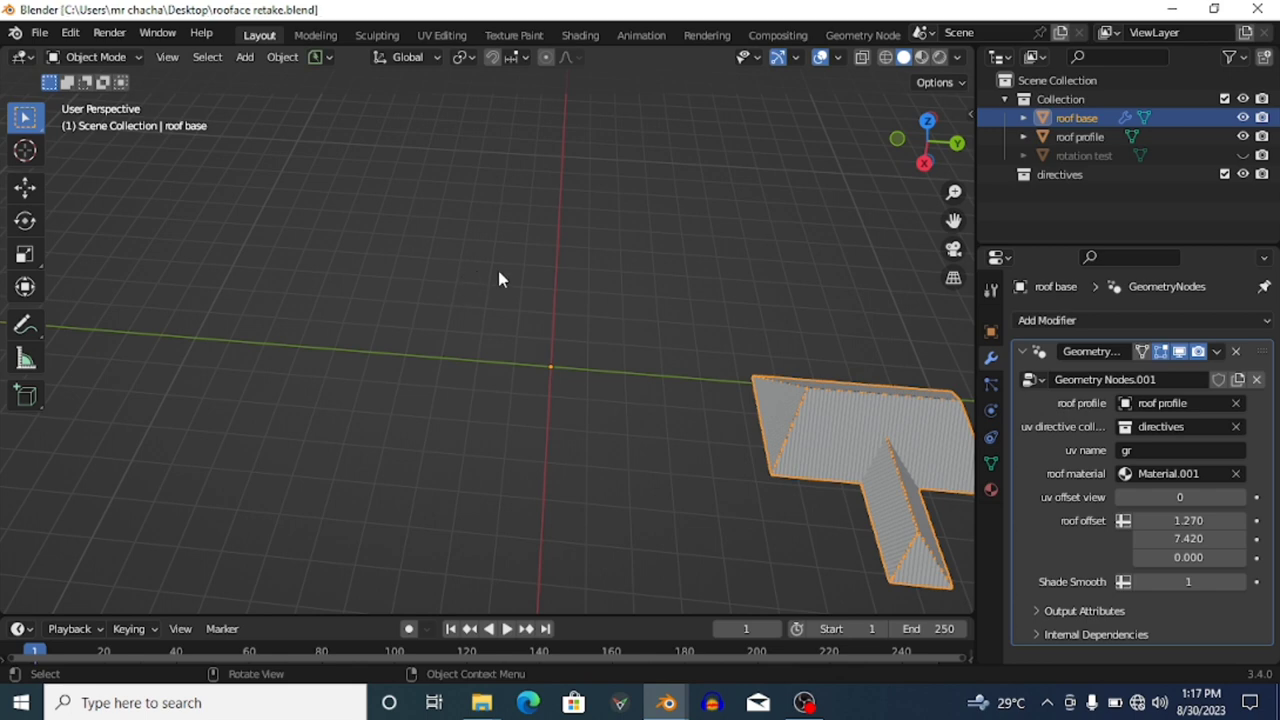
# - Switch the viewport to Material Preview shading and examine the image texture across the roof slopes and wing, shrinking the timeline area
pyautogui.keyDown('shift'); pyautogui.moveTo(788, 393); pyautogui.dragTo(505, 322, button='middle'); pyautogui.keyUp('shift')
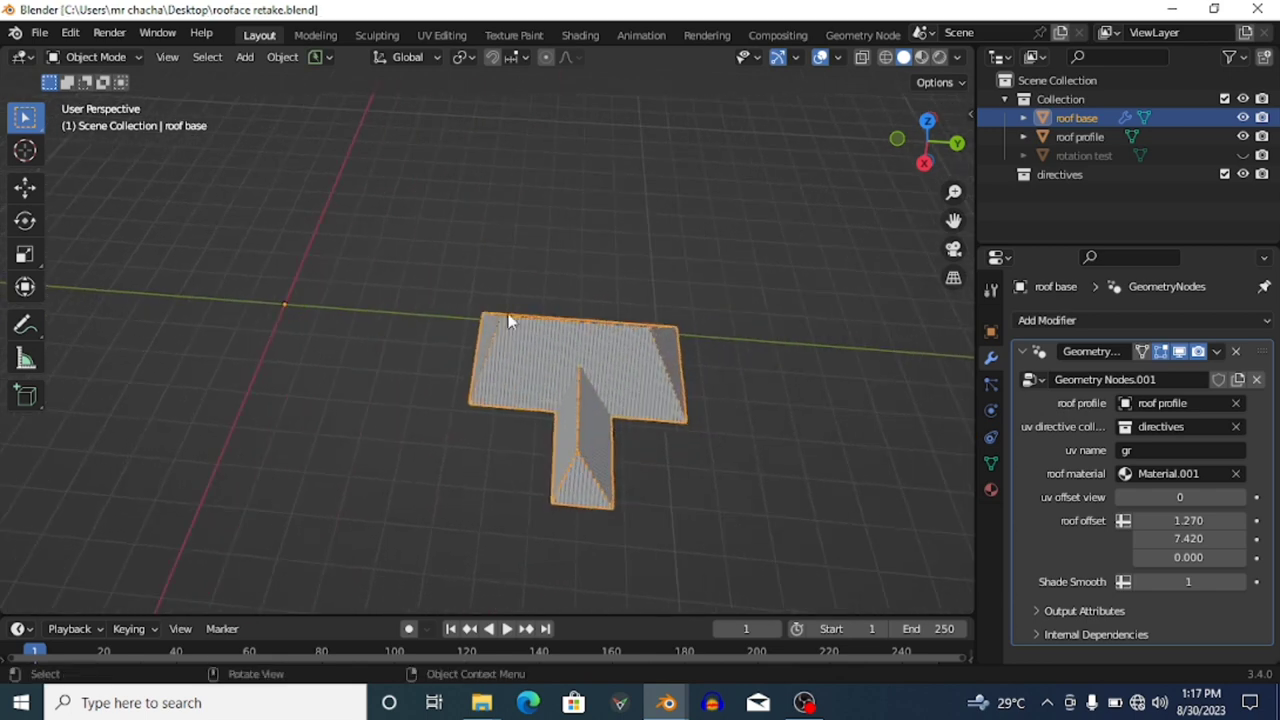
pyautogui.click(921, 58)
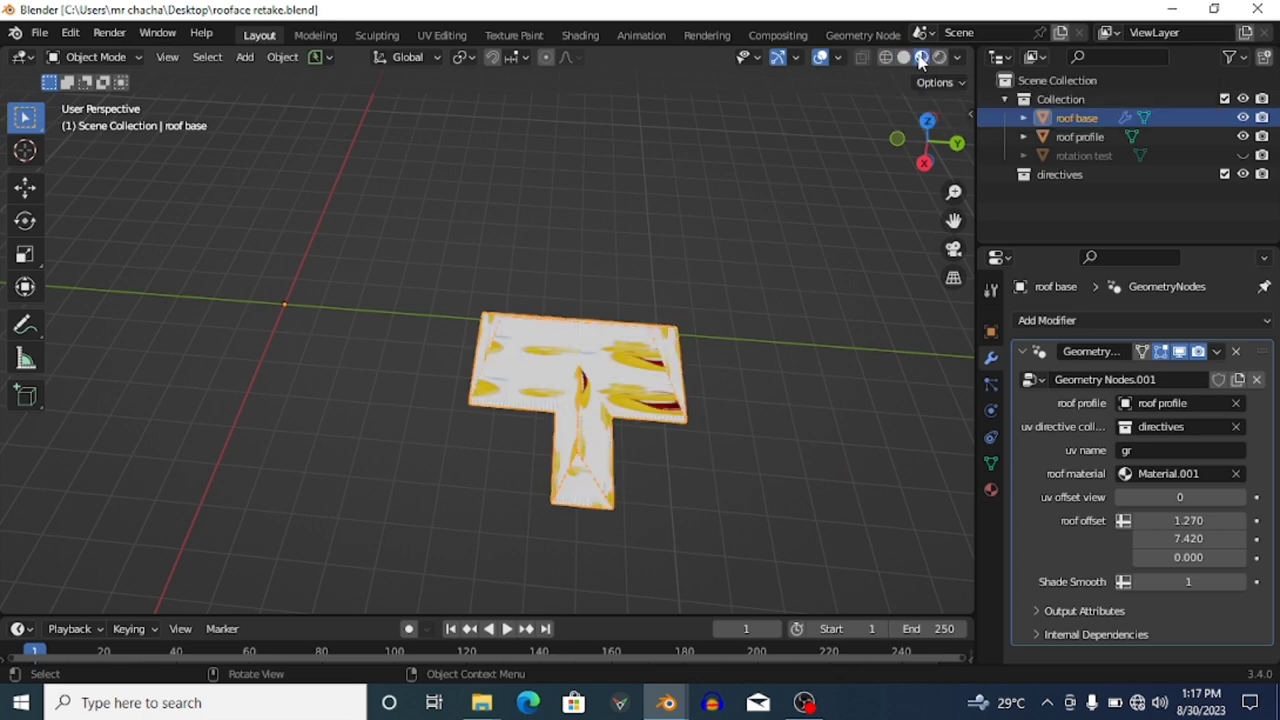
pyautogui.scroll(4, 747, 340)
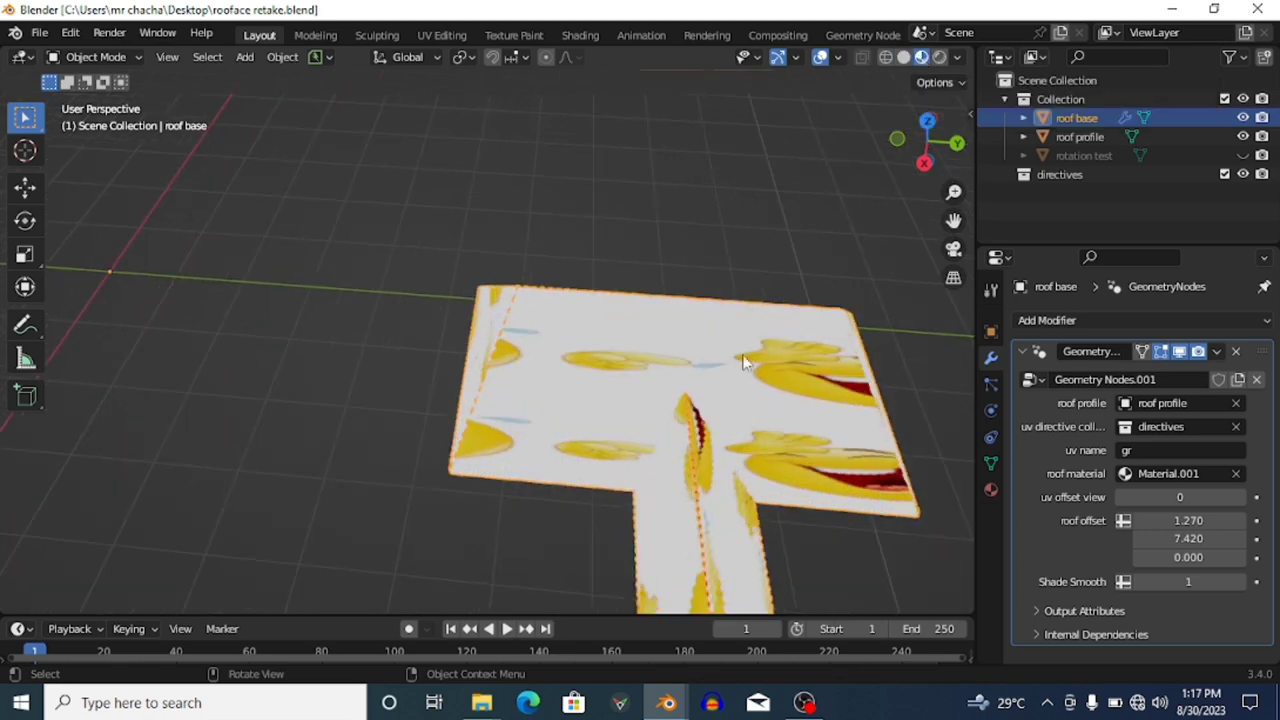
pyautogui.moveTo(735, 373); pyautogui.dragTo(450, 480, button='middle')
pyautogui.moveTo(374, 617); pyautogui.dragTo(366, 648)
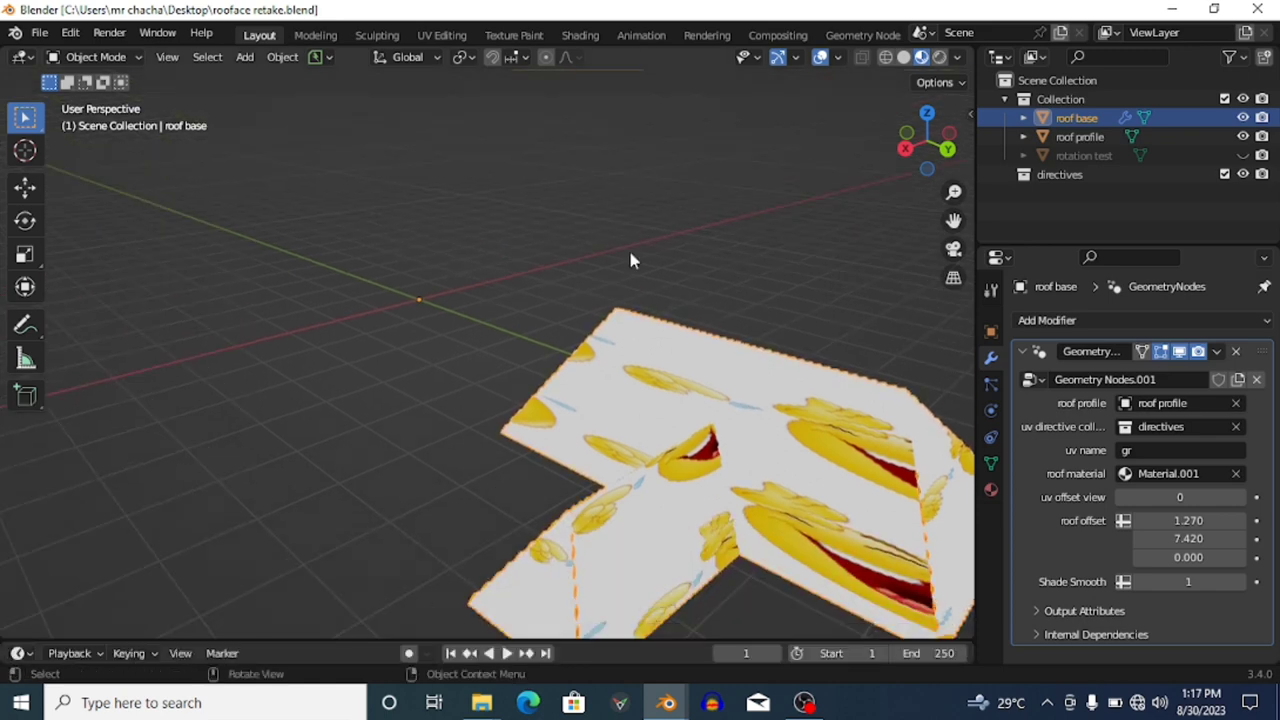
# - Switch to the Geometry Nodes workspace and change its node editor to the Shader Editor, framing the nodes of Material.001
pyautogui.click(866, 35)
pyautogui.click(28, 385)
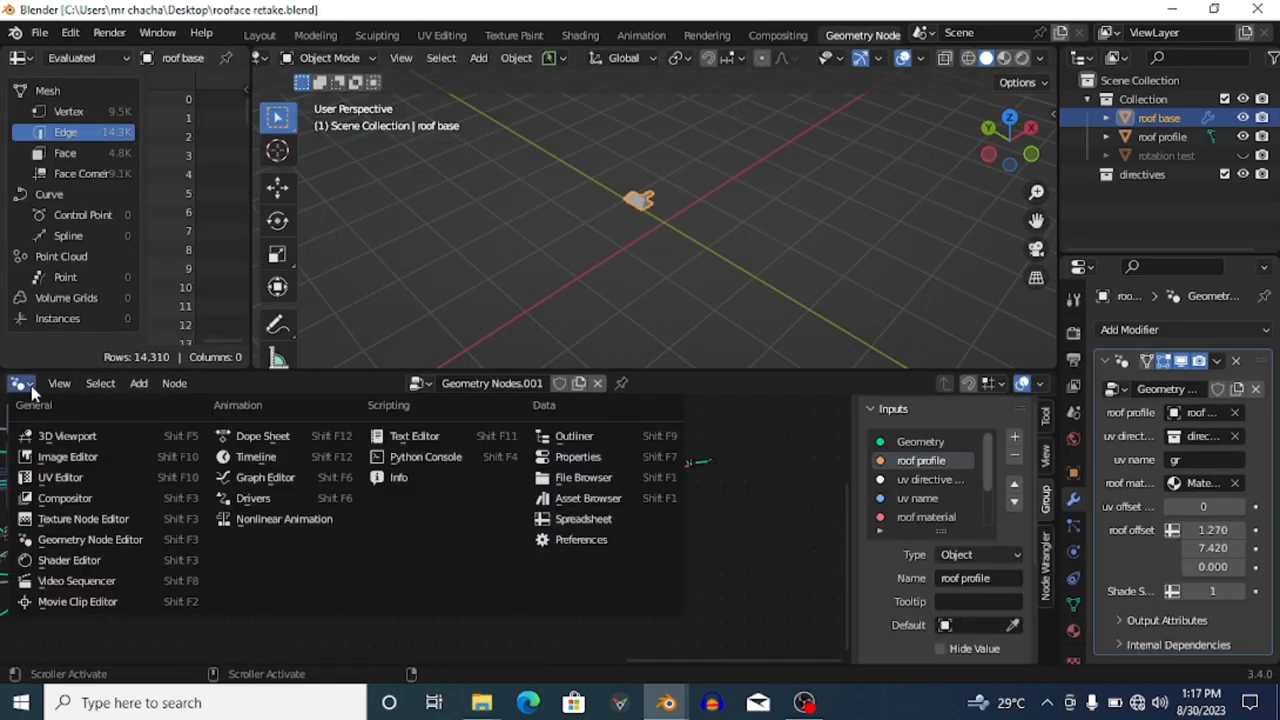
pyautogui.click(65, 560)
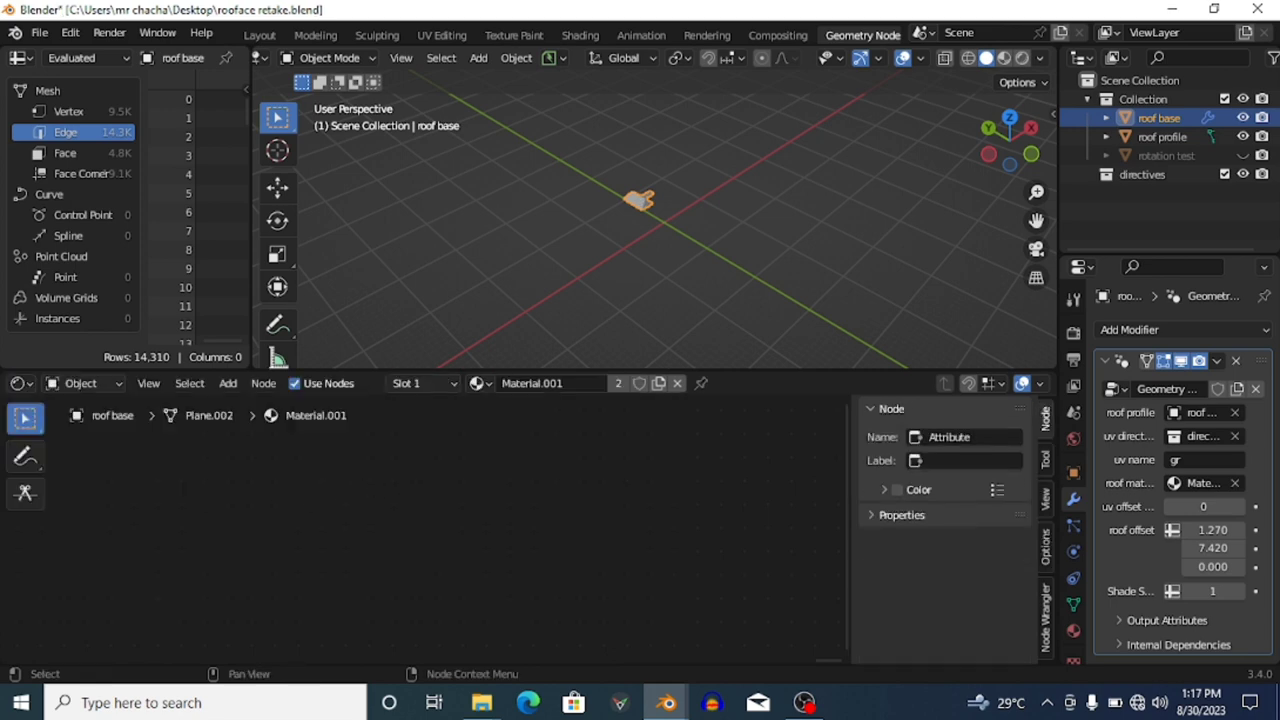
pyautogui.press('s')
pyautogui.click(402, 493)
pyautogui.moveTo(535, 557); pyautogui.dragTo(586, 531, button='middle')
pyautogui.scroll(3, 597, 537)
pyautogui.moveTo(476, 497); pyautogui.dragTo(601, 578, button='middle')
pyautogui.scroll(4, 601, 578)
pyautogui.scroll(5, 629, 286)
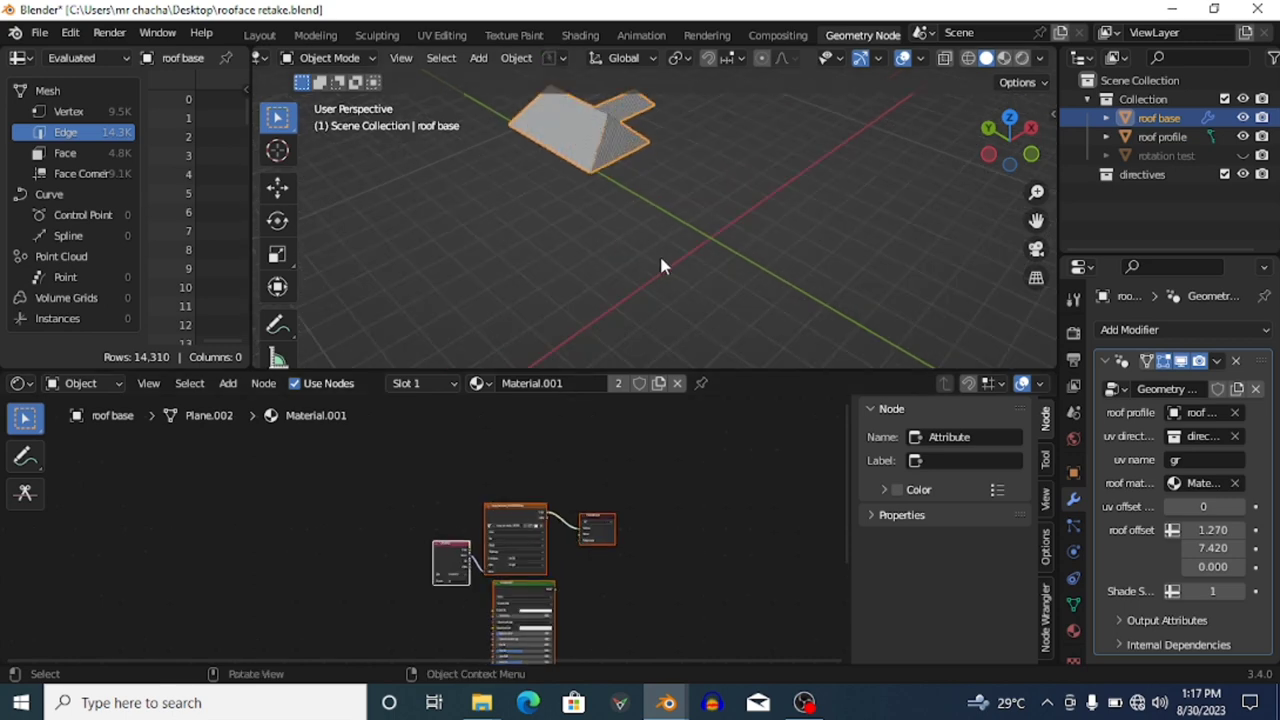
# - Set this workspace's 3D viewport to Material Preview shading with the whole roof and wing in view
pyautogui.moveTo(629, 263); pyautogui.dragTo(576, 168, button='middle')
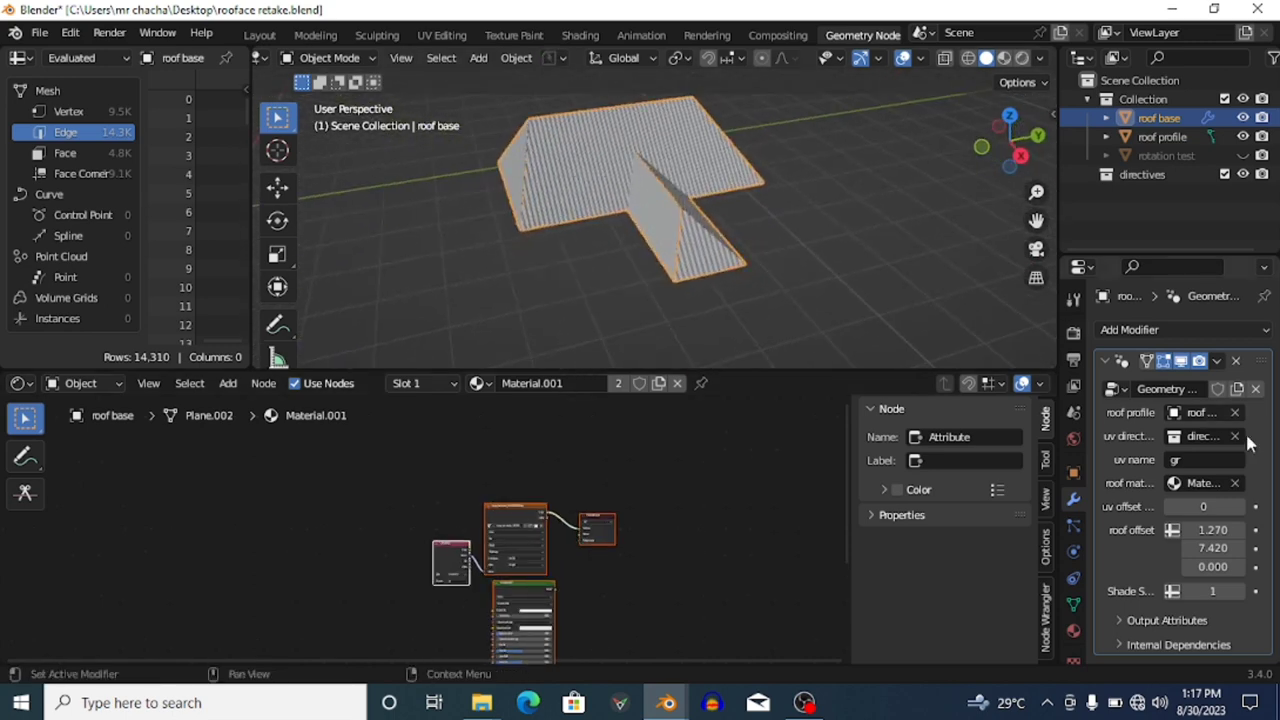
pyautogui.scroll(2, 574, 492)
pyautogui.scroll(3, 574, 492)
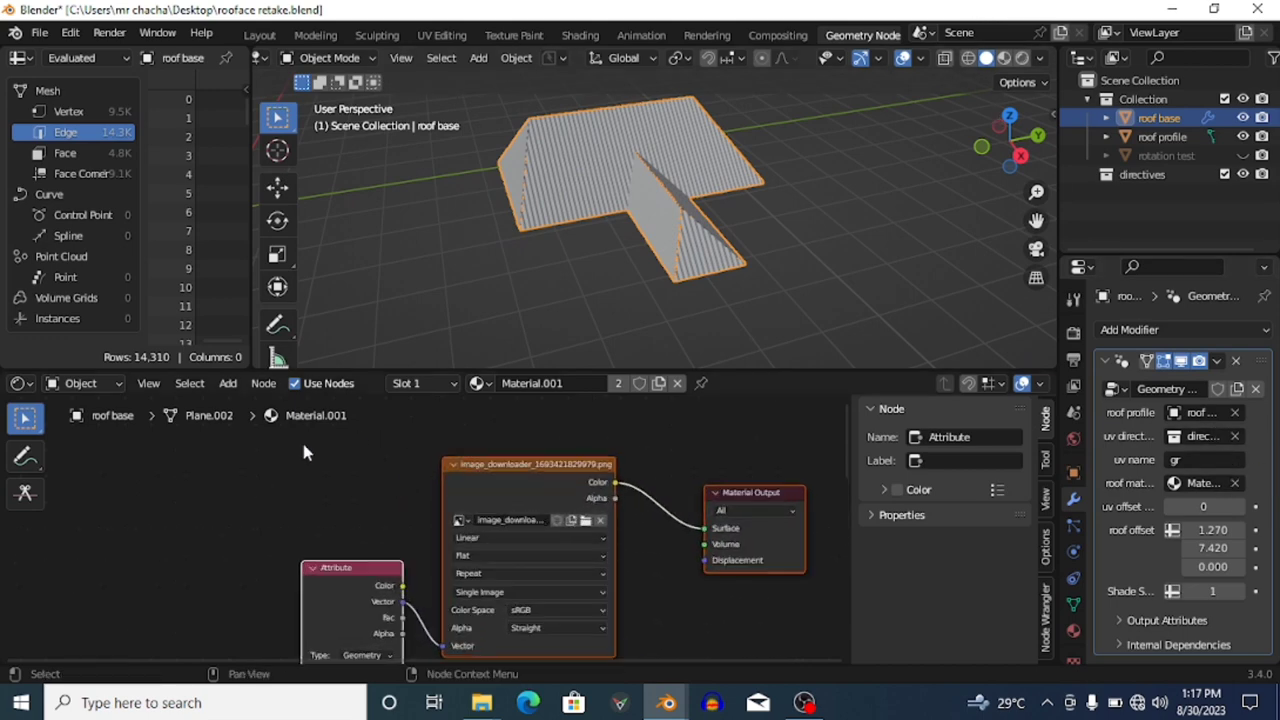
pyautogui.click(1005, 60)
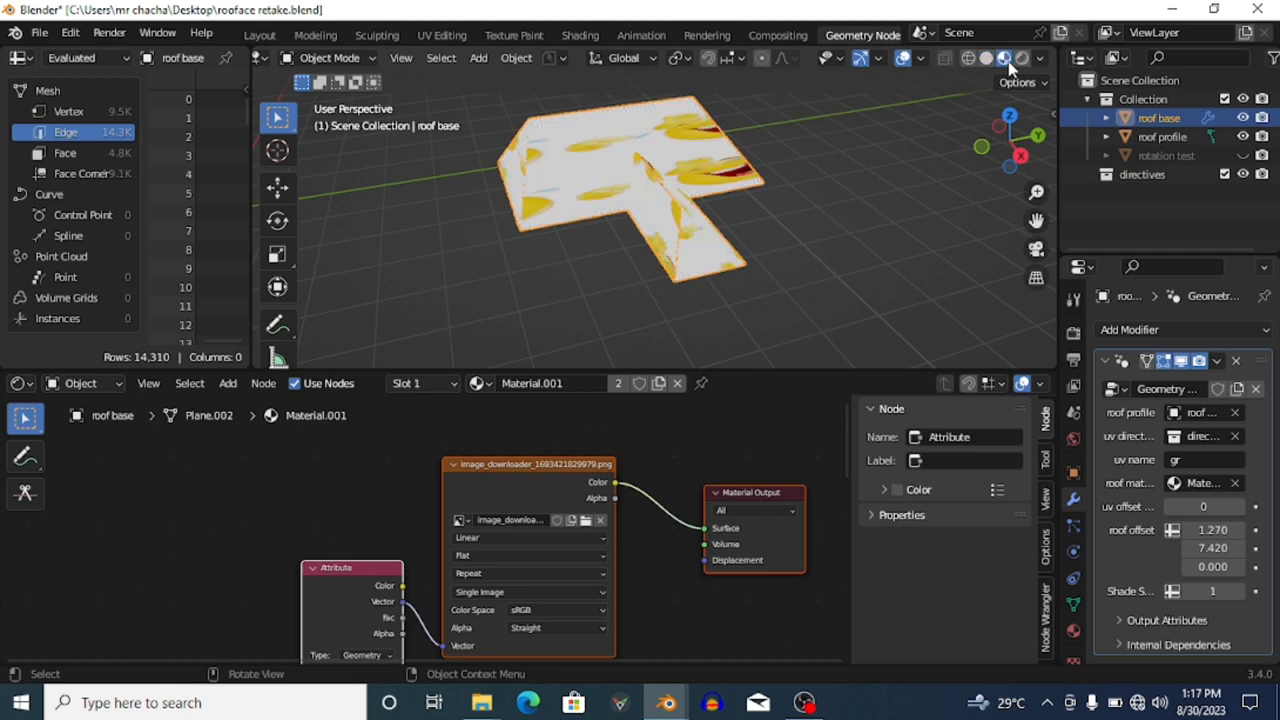
pyautogui.scroll(2, 745, 205)
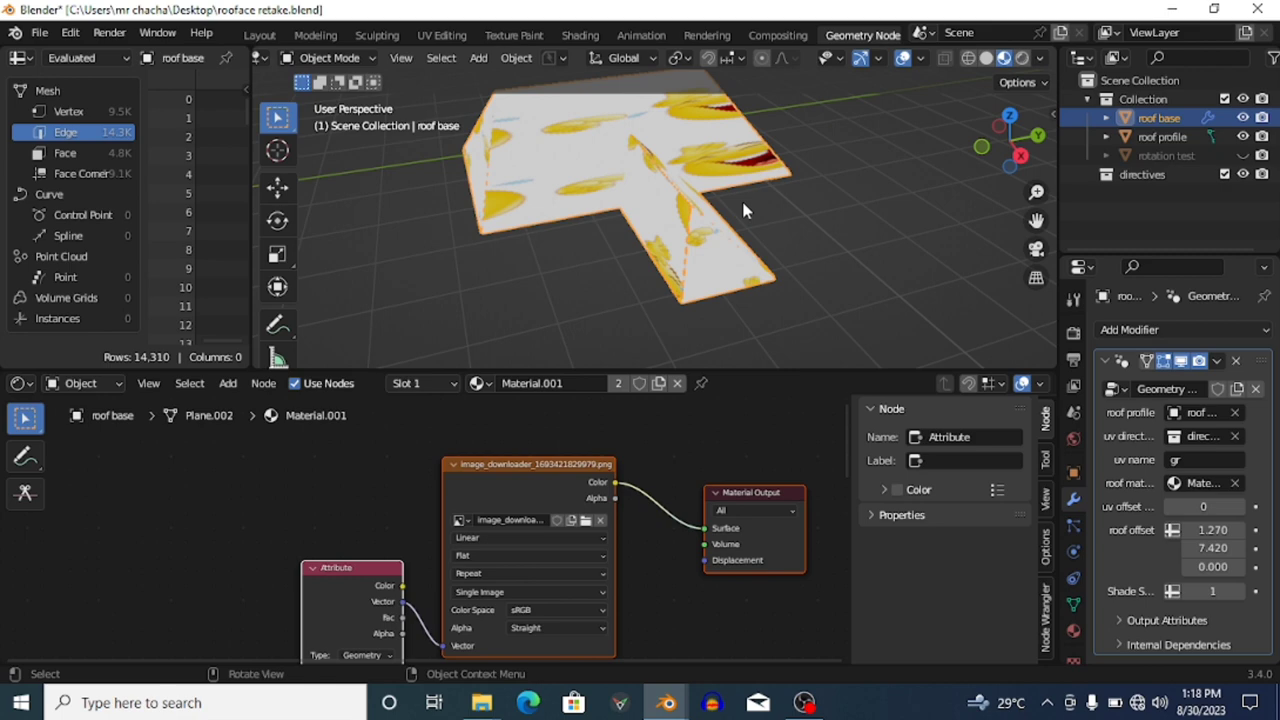
# - Move the Attribute node up and away from the image texture node, and widen the Properties editor and 3D viewport
pyautogui.moveTo(340, 604); pyautogui.dragTo(358, 529)
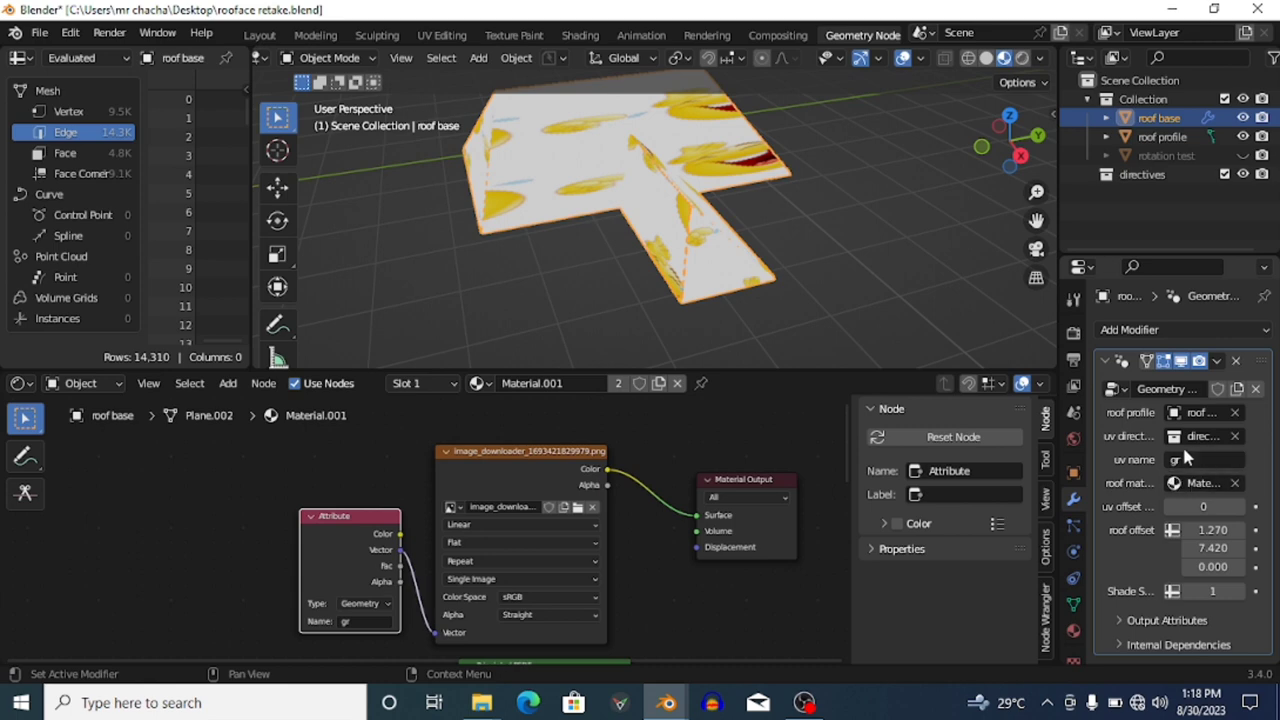
pyautogui.moveTo(339, 537); pyautogui.dragTo(307, 519)
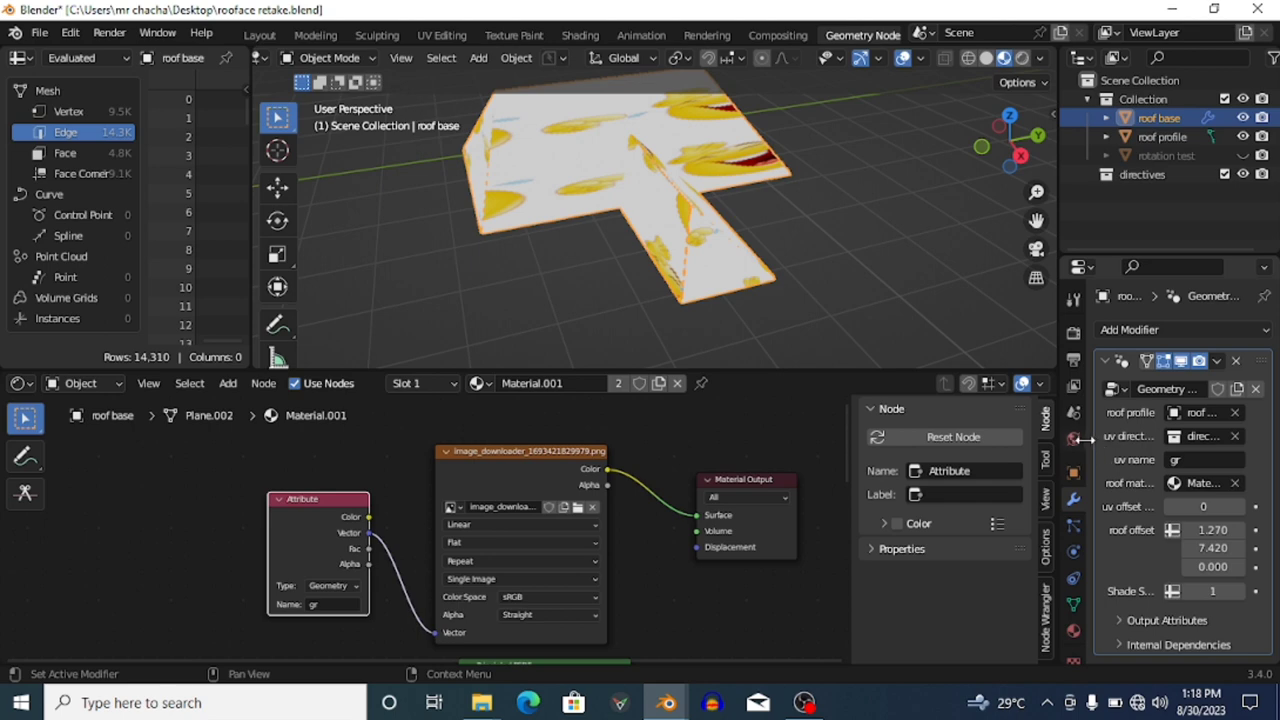
pyautogui.moveTo(1084, 440); pyautogui.dragTo(1048, 446)
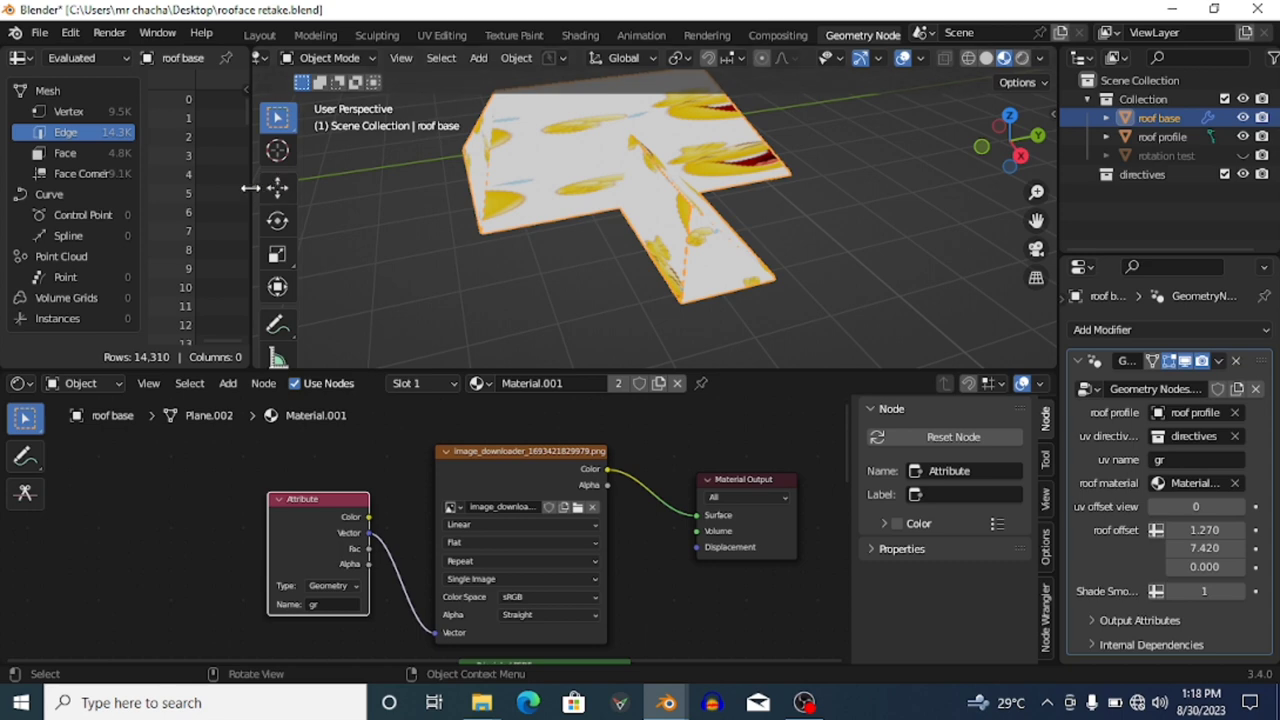
pyautogui.moveTo(255, 187); pyautogui.dragTo(137, 170)
# - Make the directives collection active and set the roof modifier's uv offset view to 1, inspecting the UV layout from above
pyautogui.click(1010, 116)
pyautogui.scroll(-5, 741, 181)
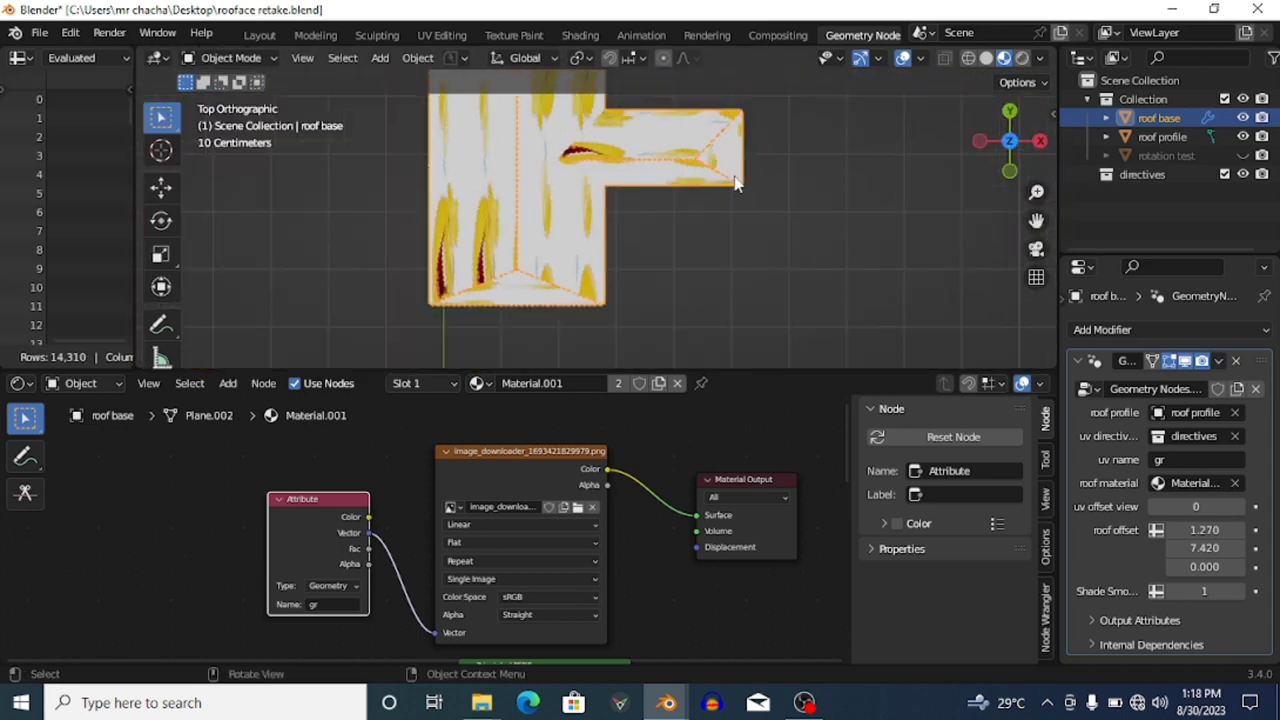
pyautogui.scroll(-5, 558, 200)
pyautogui.keyDown('shift'); pyautogui.moveTo(603, 215); pyautogui.dragTo(583, 100, button='middle'); pyautogui.keyUp('shift')
pyautogui.keyDown('shift'); pyautogui.moveTo(618, 154); pyautogui.dragTo(631, 229, button='middle'); pyautogui.keyUp('shift')
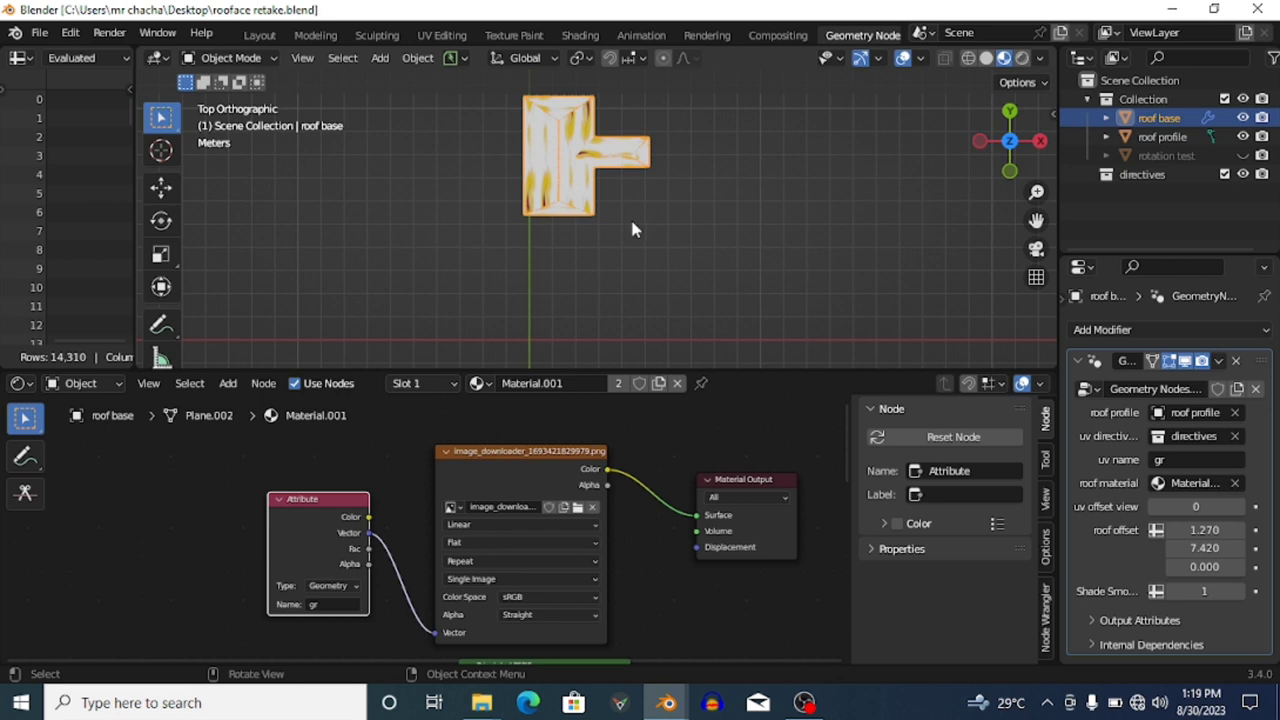
pyautogui.click(1133, 176)
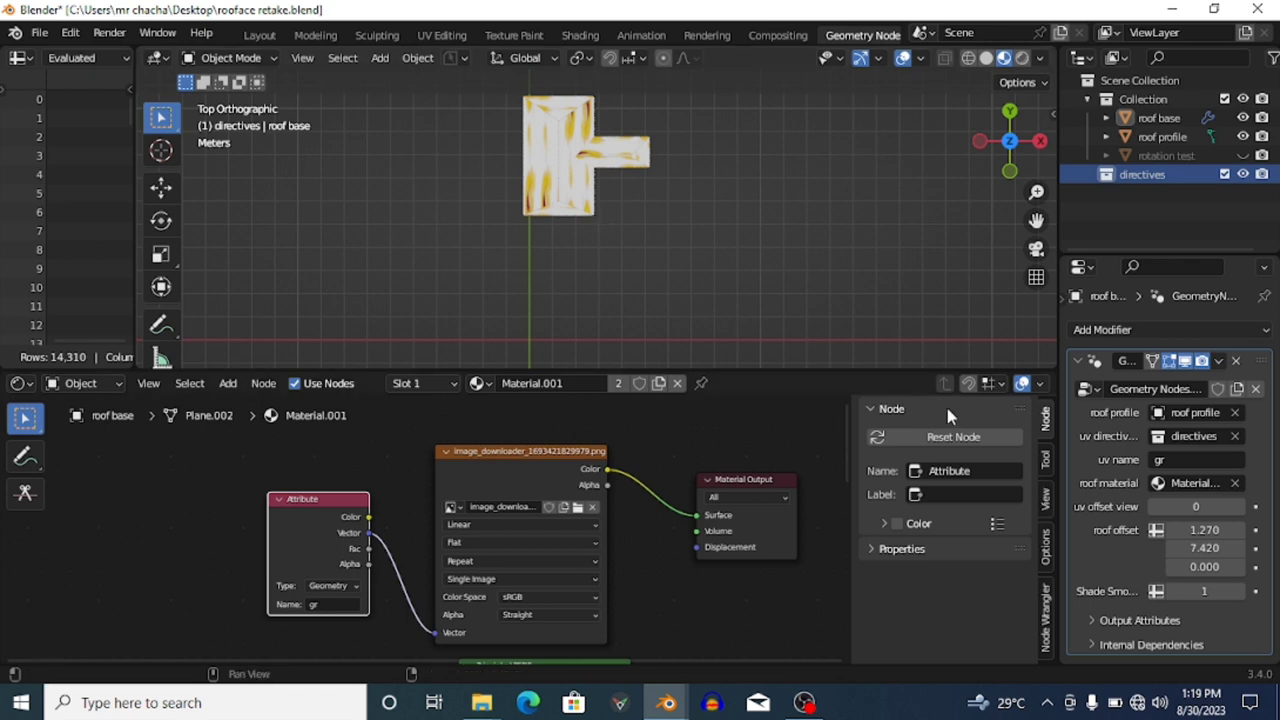
pyautogui.click(1255, 508)
pyautogui.keyDown('shift'); pyautogui.moveTo(579, 350); pyautogui.dragTo(545, 246, button='middle'); pyautogui.keyUp('shift')
pyautogui.scroll(4, 545, 246)
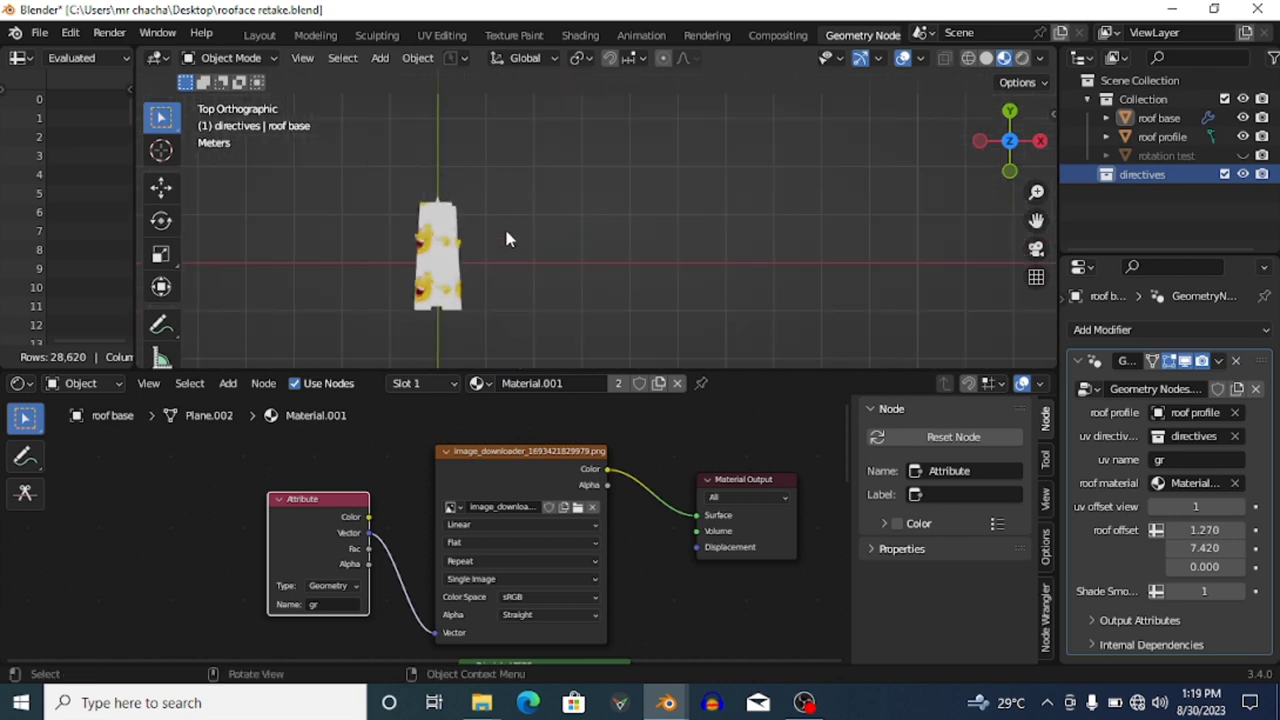
pyautogui.keyDown('shift'); pyautogui.moveTo(542, 188); pyautogui.dragTo(590, 323, button='middle'); pyautogui.keyUp('shift')
pyautogui.scroll(-2, 565, 167)
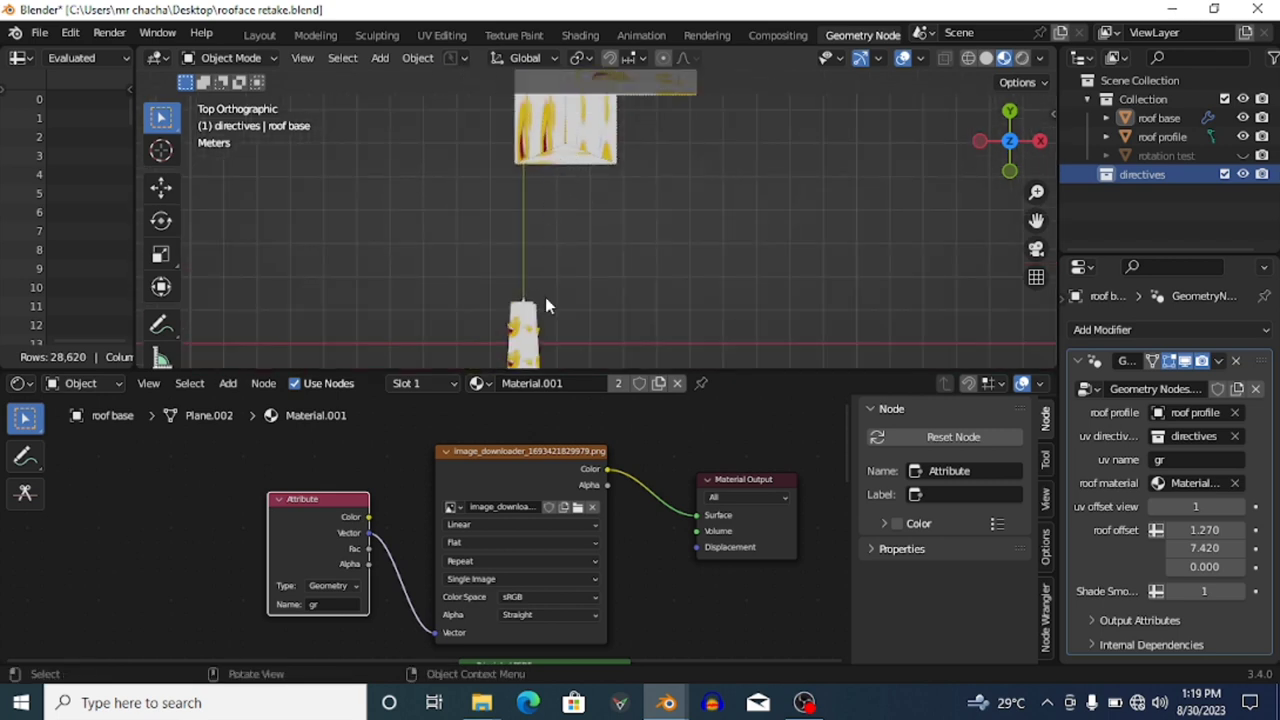
# - Add a Plain Axes empty at the world origin inside the directives collection
pyautogui.moveTo(574, 289); pyautogui.dragTo(412, 175, button='middle')
pyautogui.hotkey('shift', 'a')
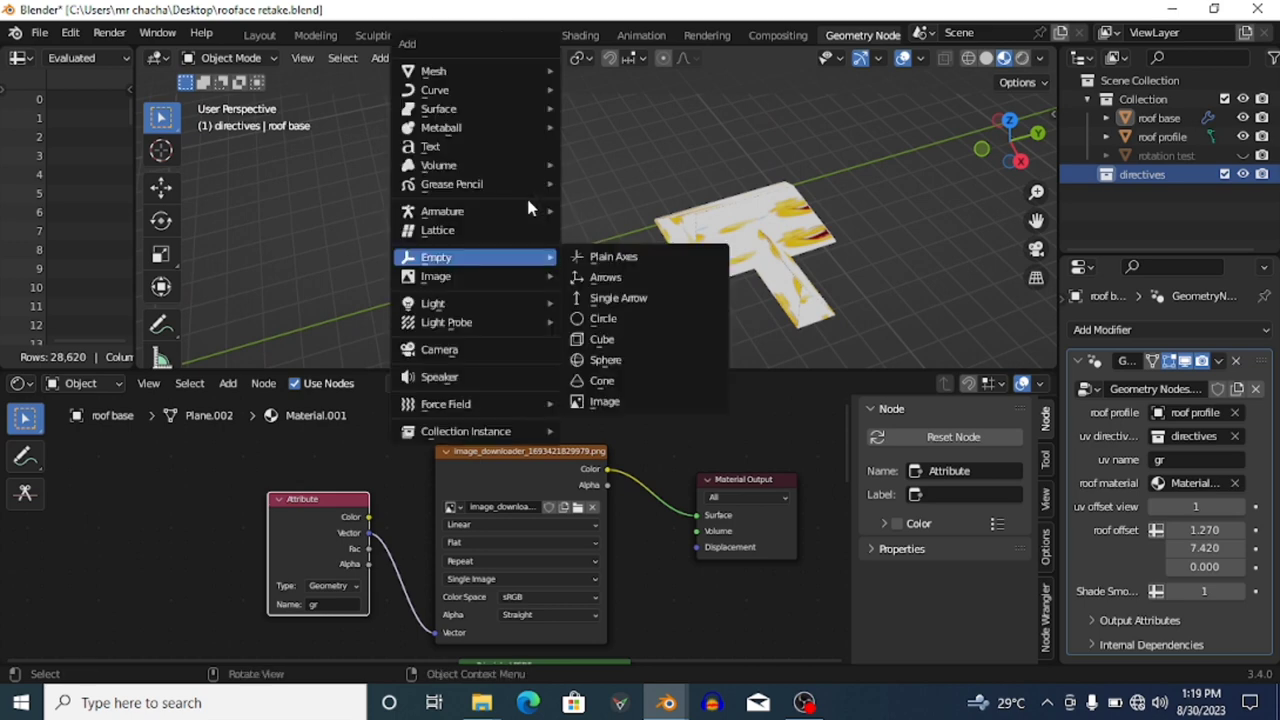
pyautogui.moveTo(510, 265)
pyautogui.click(627, 257)
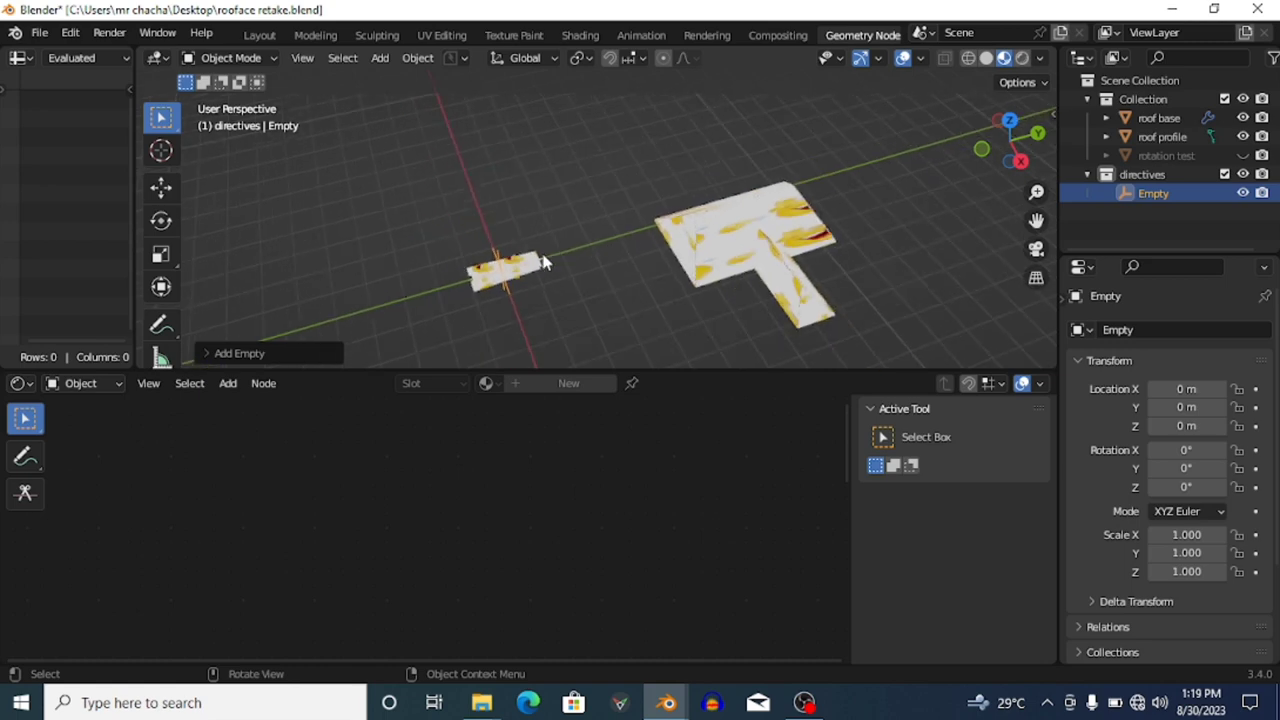
# - Switch to the Layout workspace and, in top view, move the empty away from the origin toward positive X and Y
pyautogui.click(258, 35)
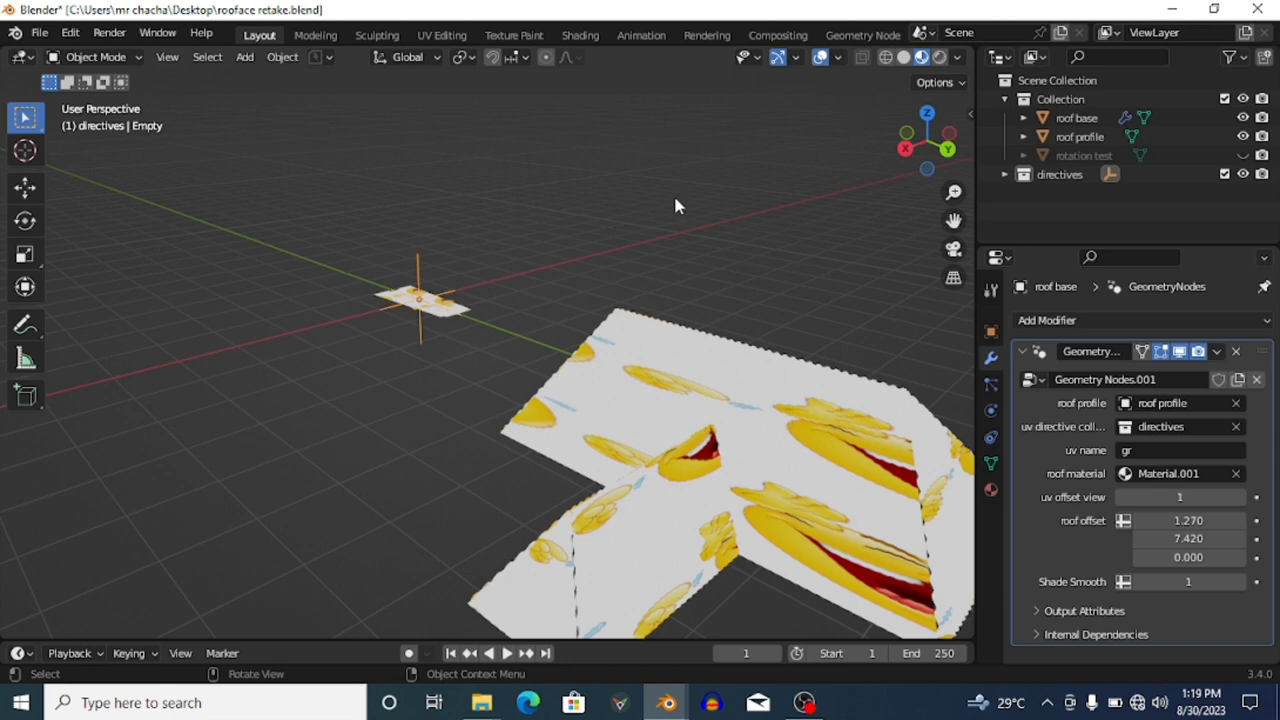
pyautogui.click(927, 113)
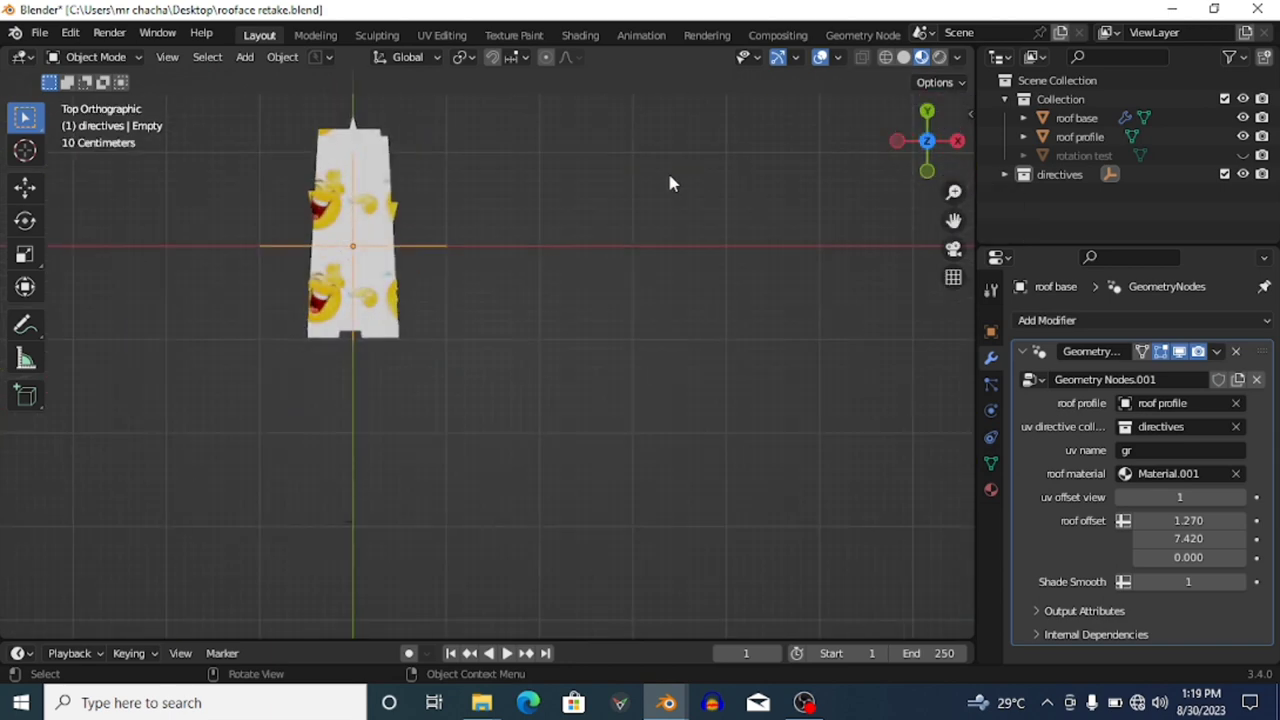
pyautogui.scroll(-5, 645, 340)
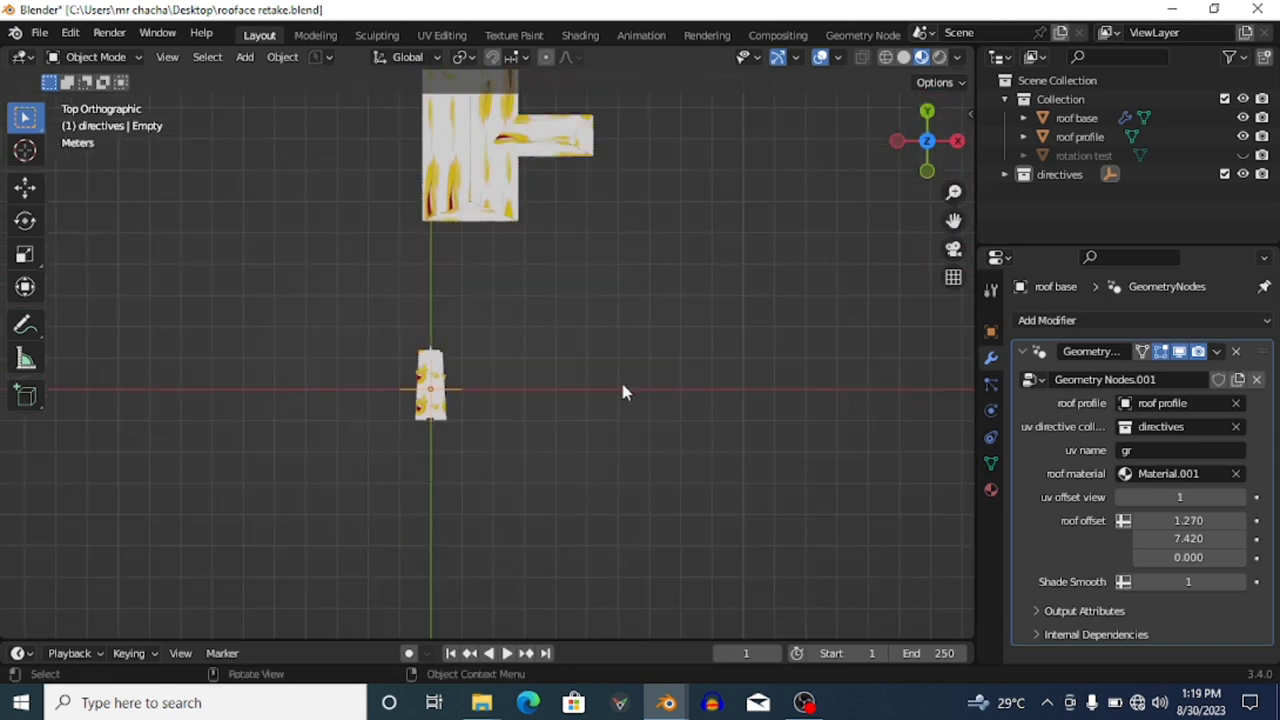
pyautogui.scroll(2, 600, 391)
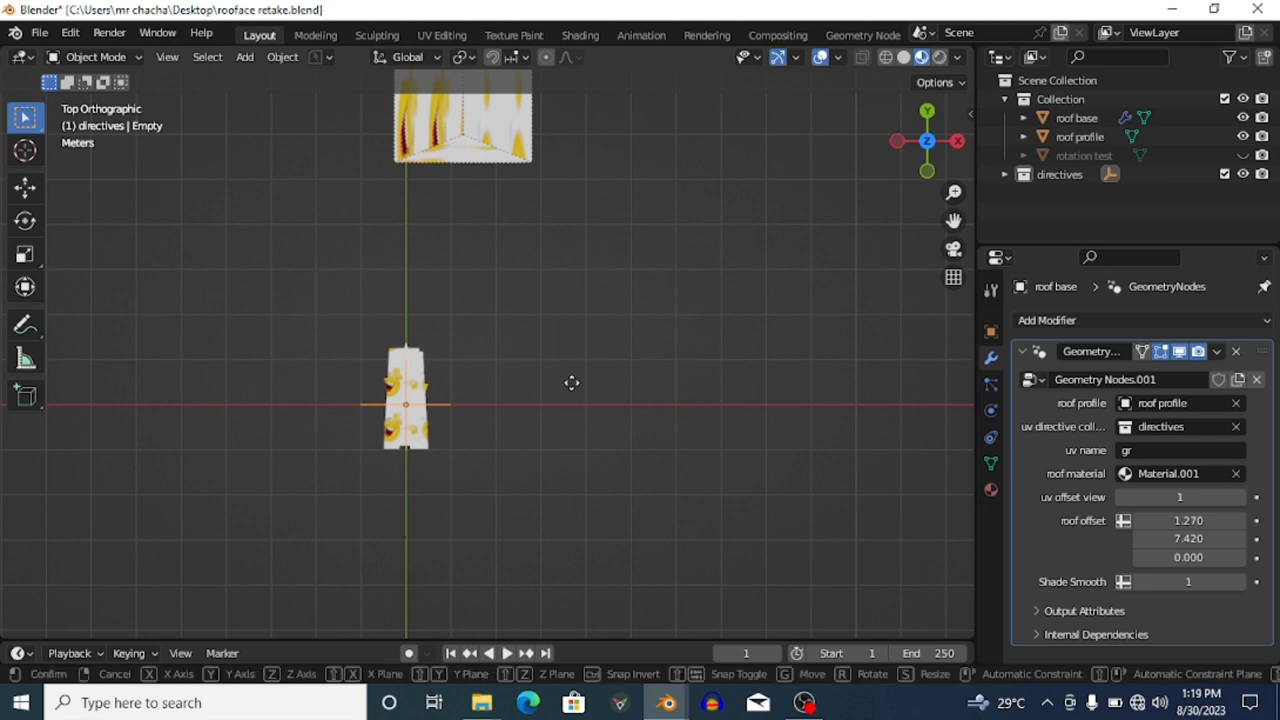
pyautogui.hotkey('shift', 'd')
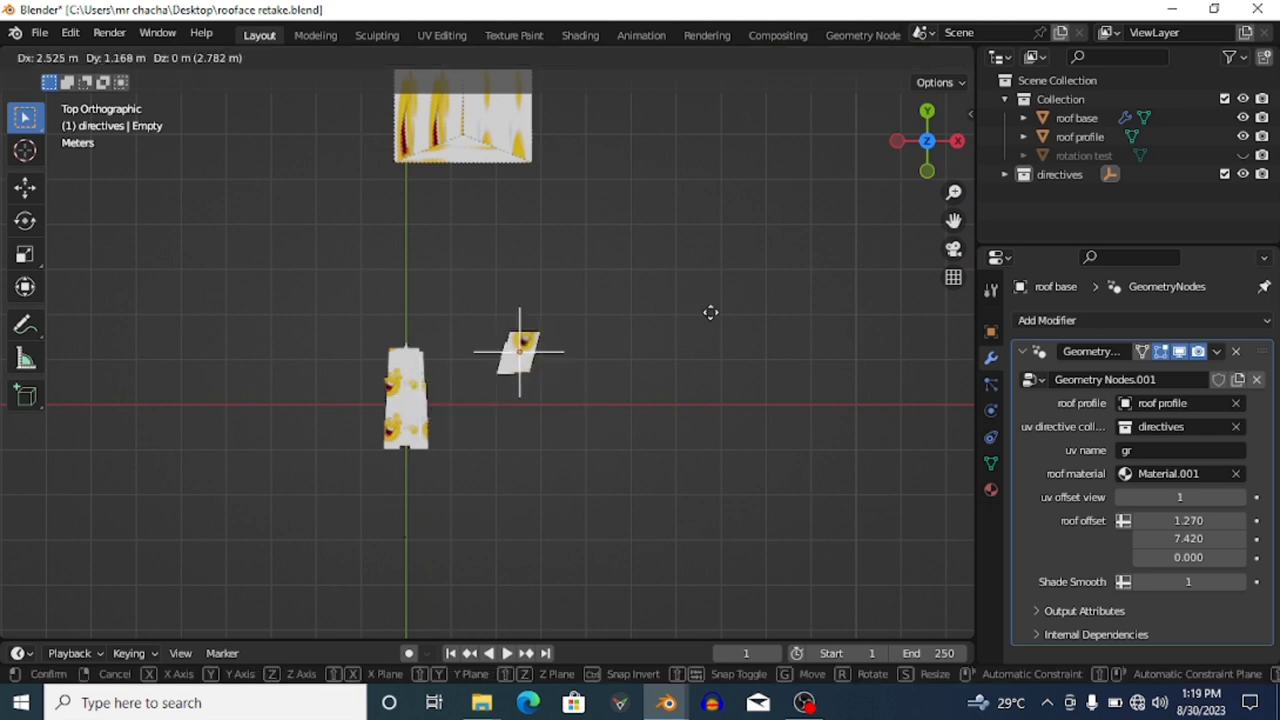
pyautogui.click(734, 291)
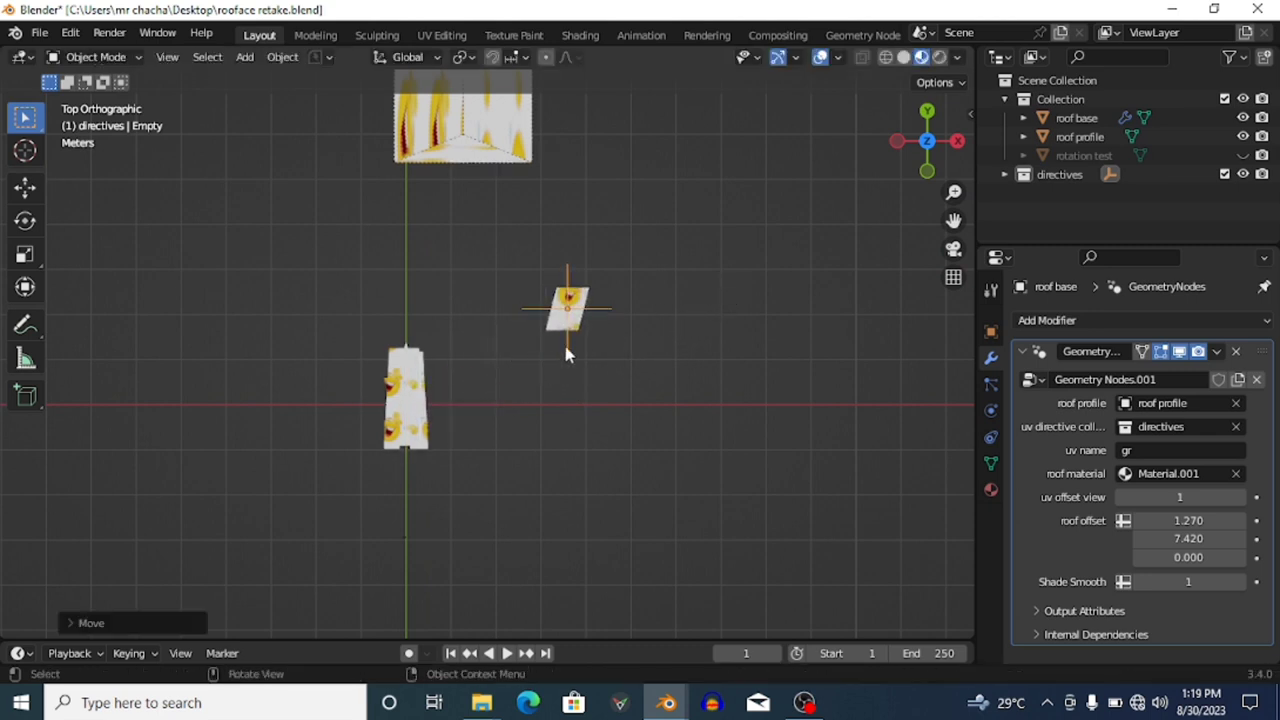
# - Scale the empty up uniformly to enlarge the wing's UV island and repeat its texture more often
pyautogui.keyDown('shift'); pyautogui.moveTo(606, 269); pyautogui.dragTo(483, 333, button='middle'); pyautogui.keyUp('shift')
pyautogui.scroll(-3, 557, 369)
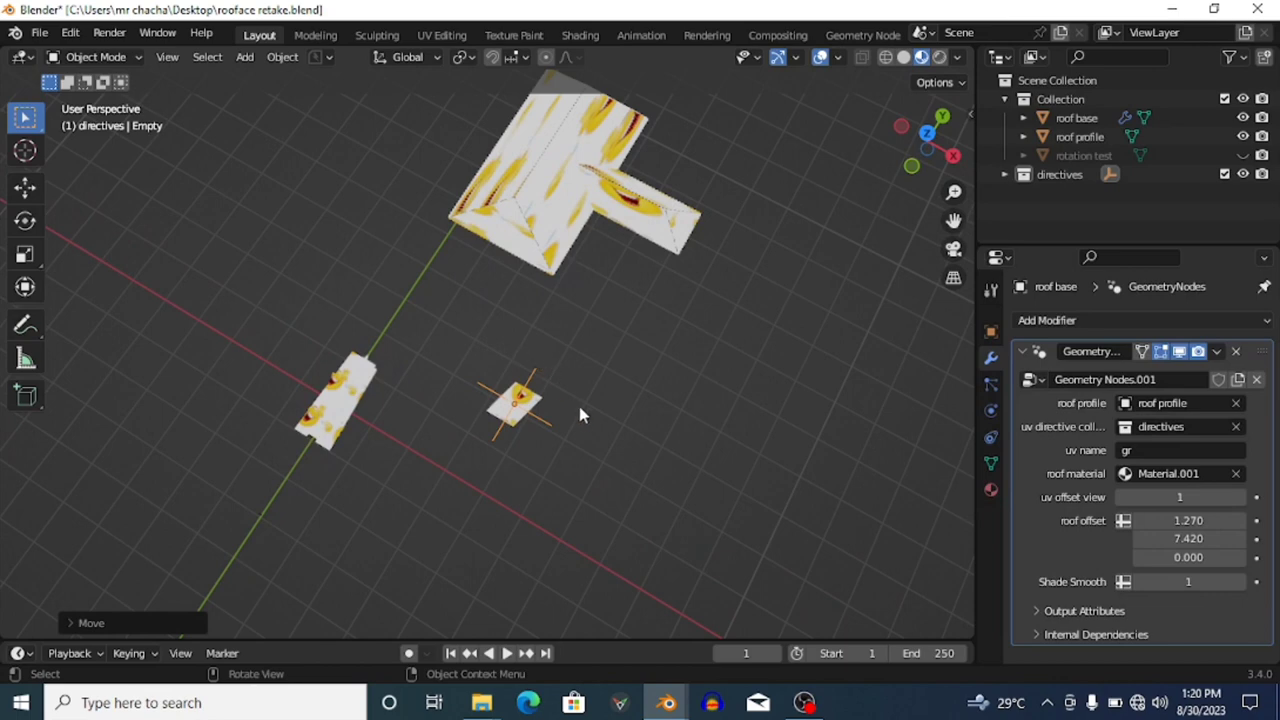
pyautogui.press('s')
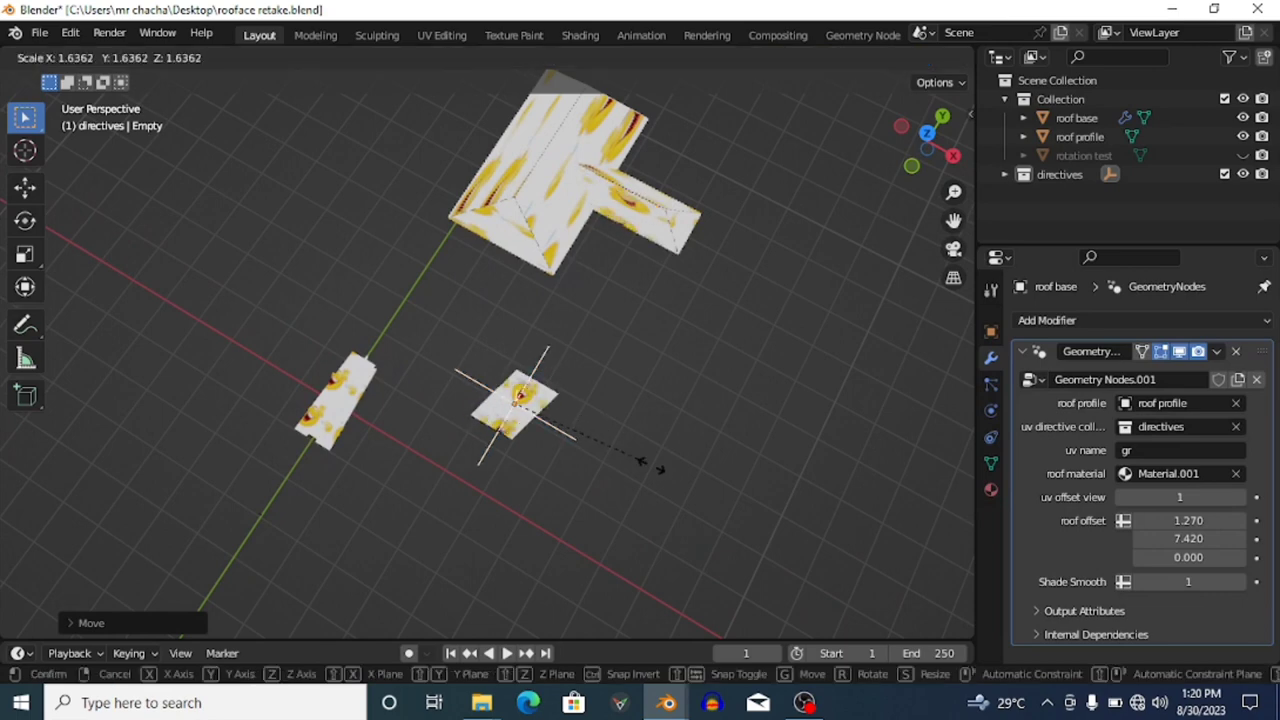
pyautogui.click(727, 508)
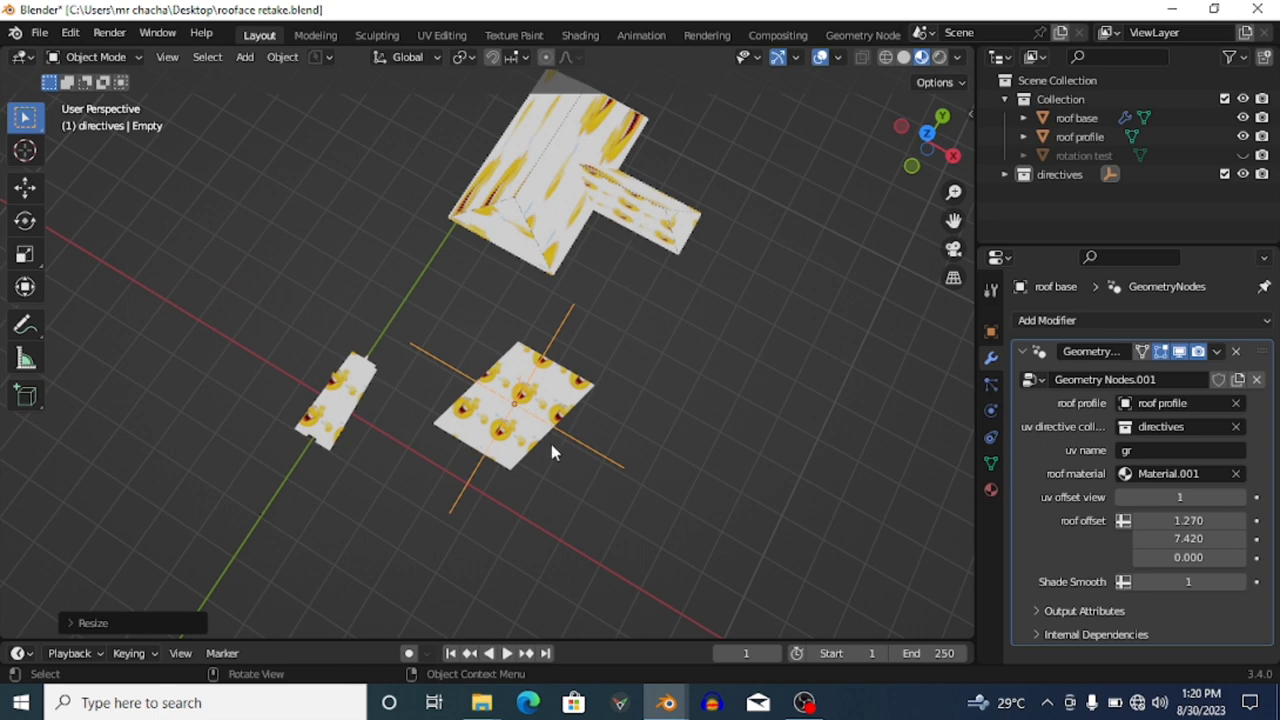
# - Try rotating the empty about the global Z axis to turn the texture on the wing slope
pyautogui.moveTo(630, 212); pyautogui.dragTo(630, 252, button='middle')
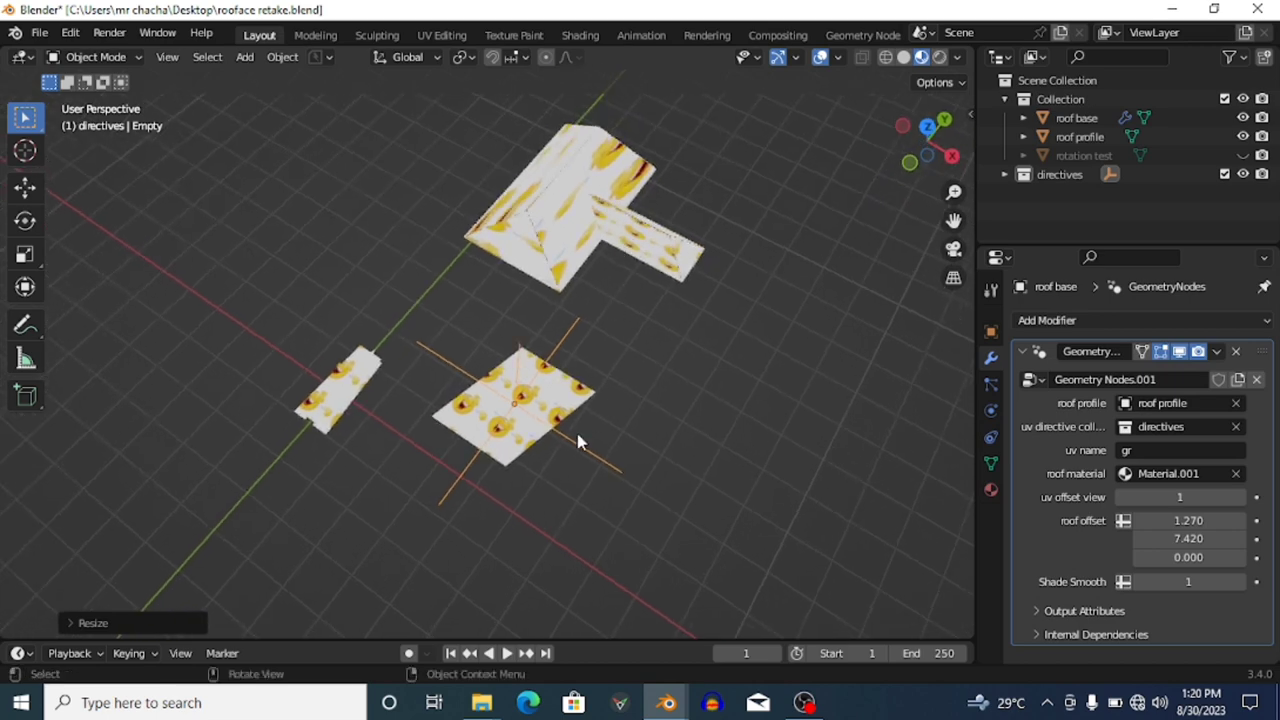
pyautogui.press('r')
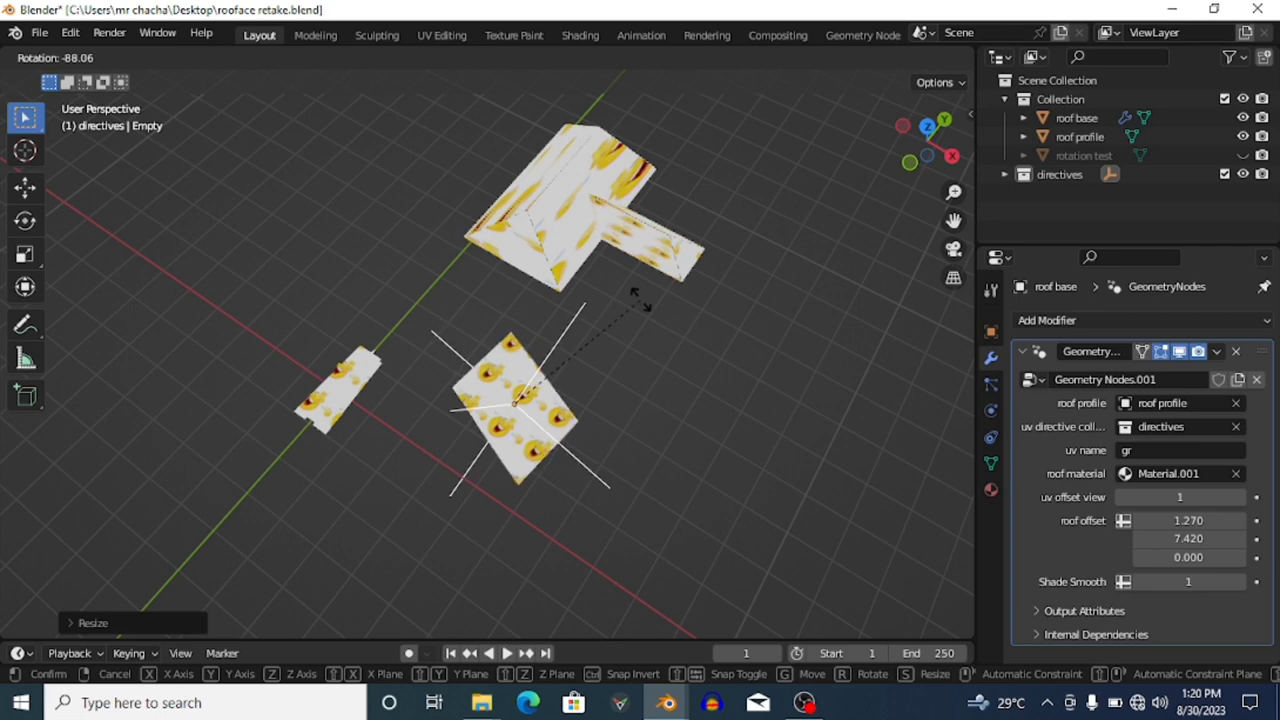
pyautogui.press('z')
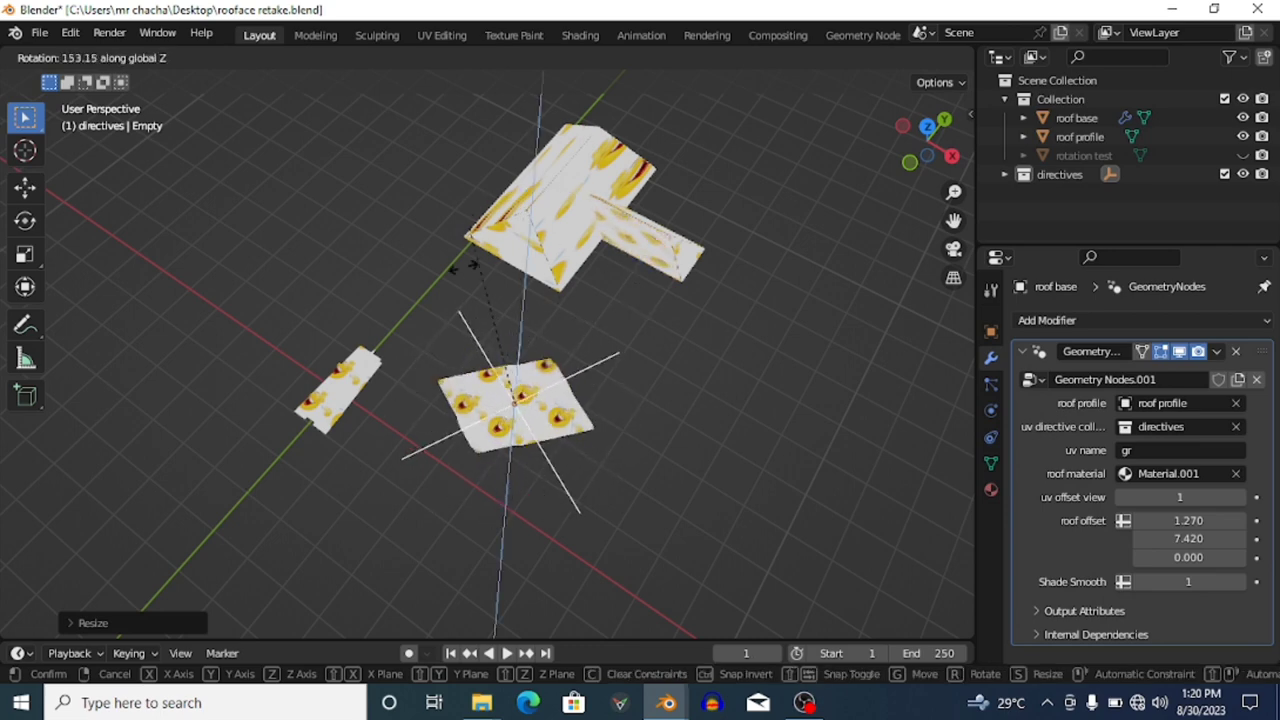
pyautogui.click(620, 264)
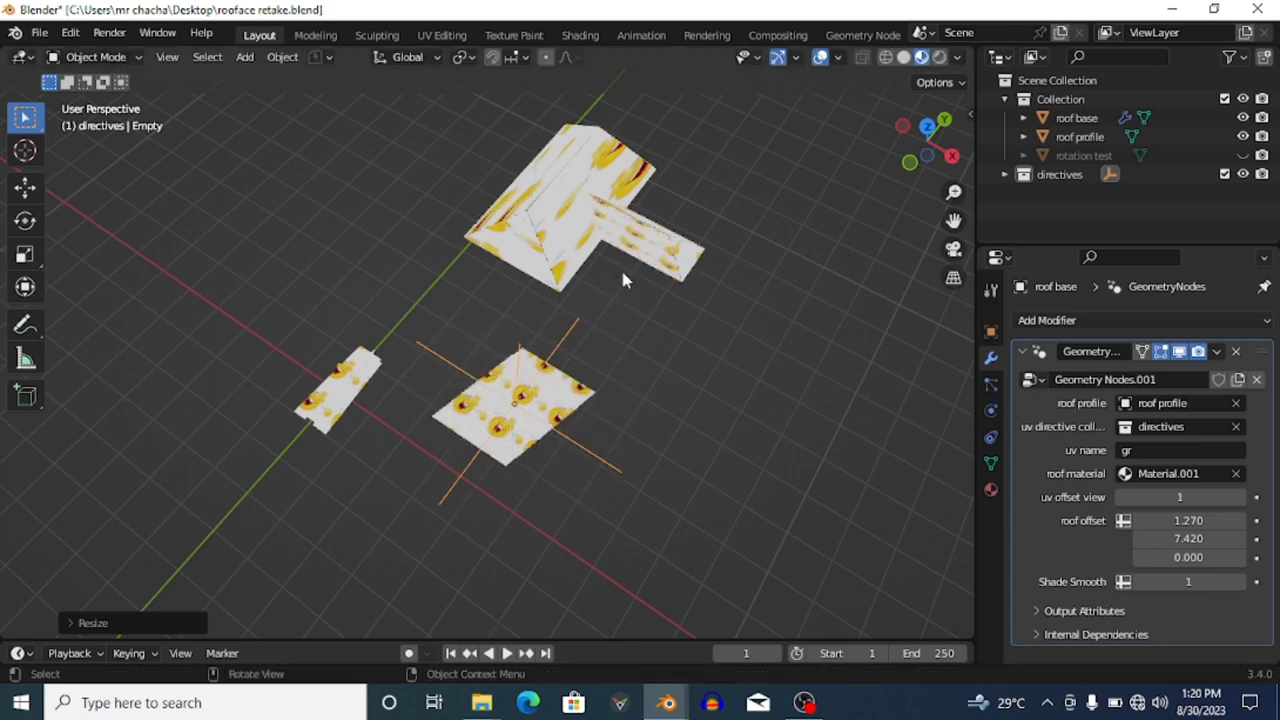
# - Try scaling the empty along the global Y axis and along the global X axis to stretch the wing's UV island
pyautogui.press('s')
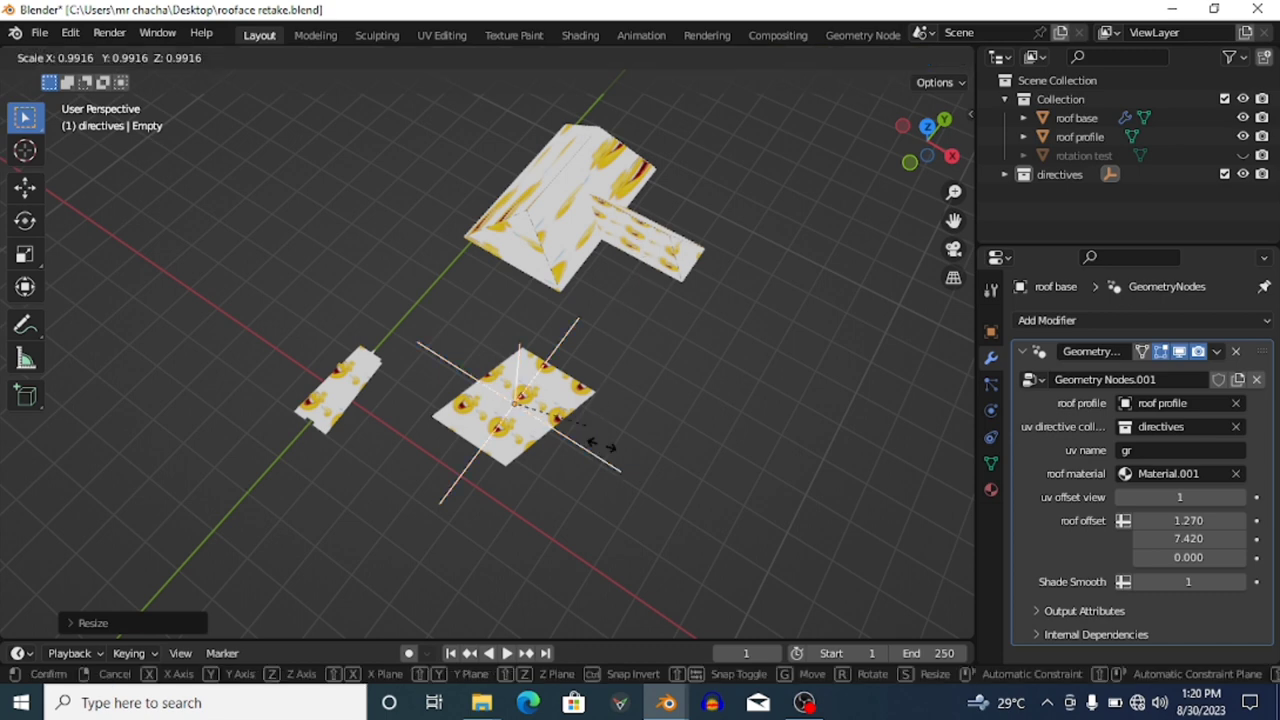
pyautogui.press('y')
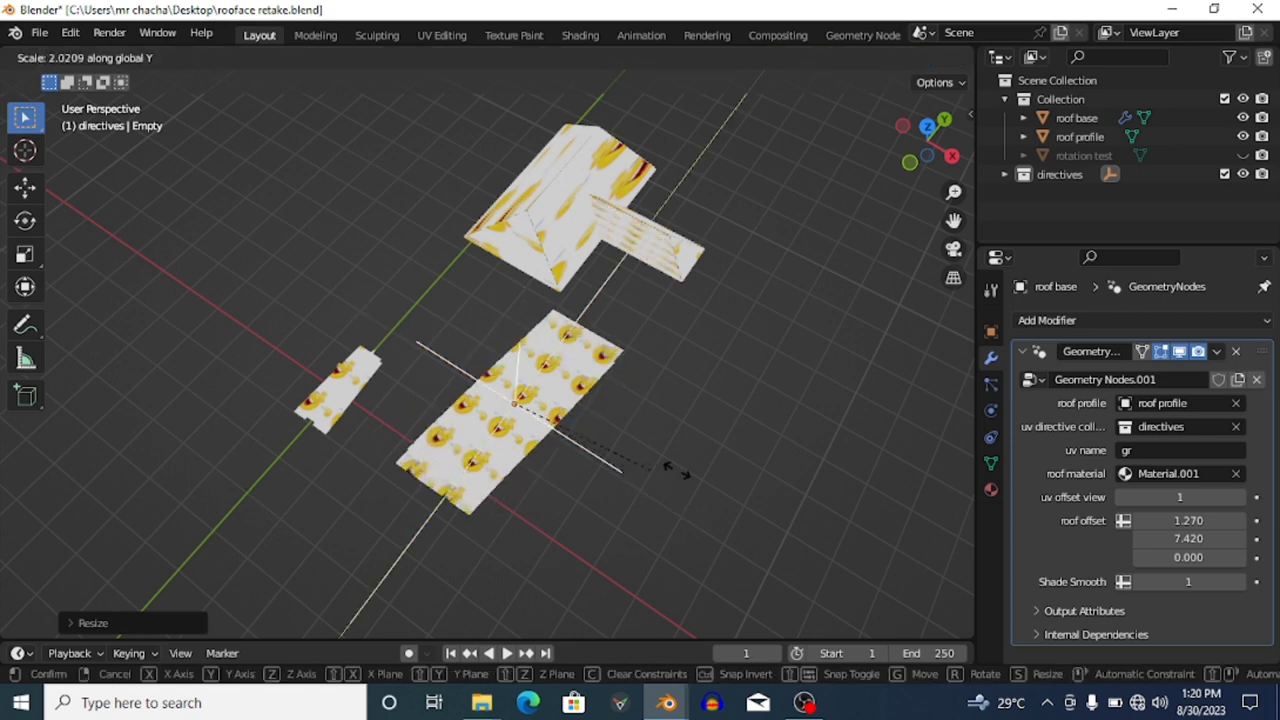
pyautogui.press('x')
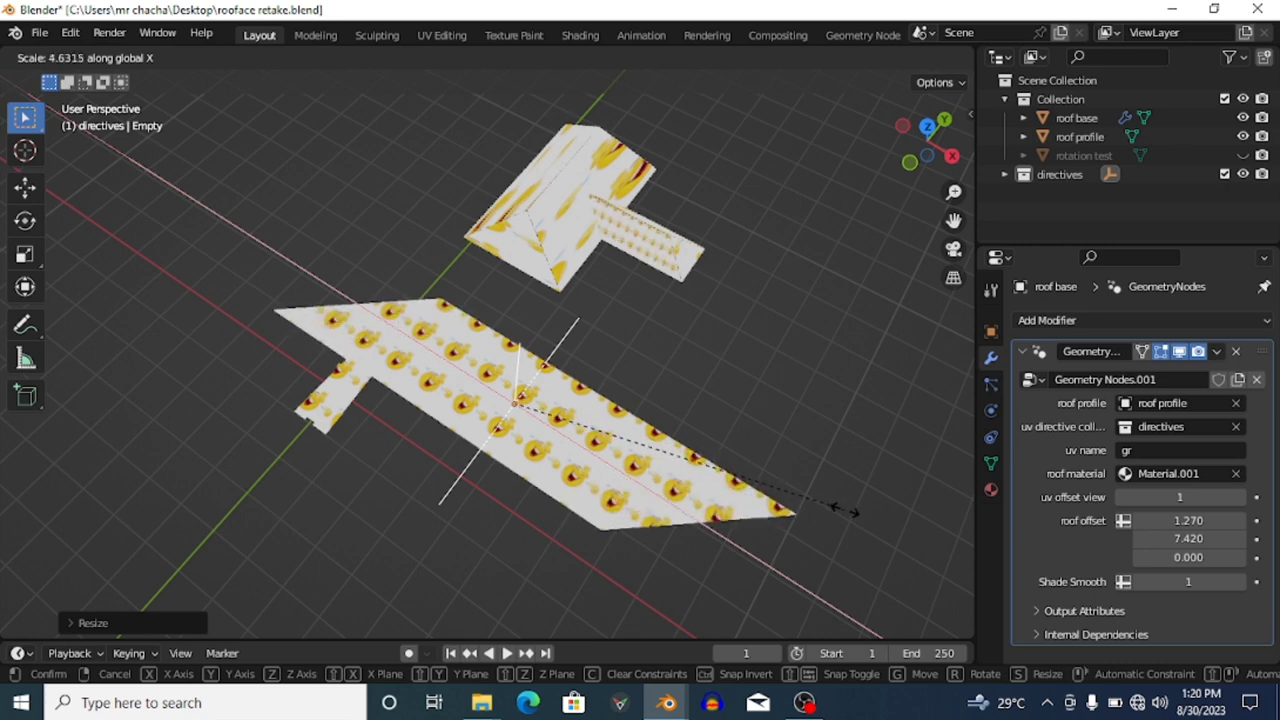
pyautogui.press('Escape')
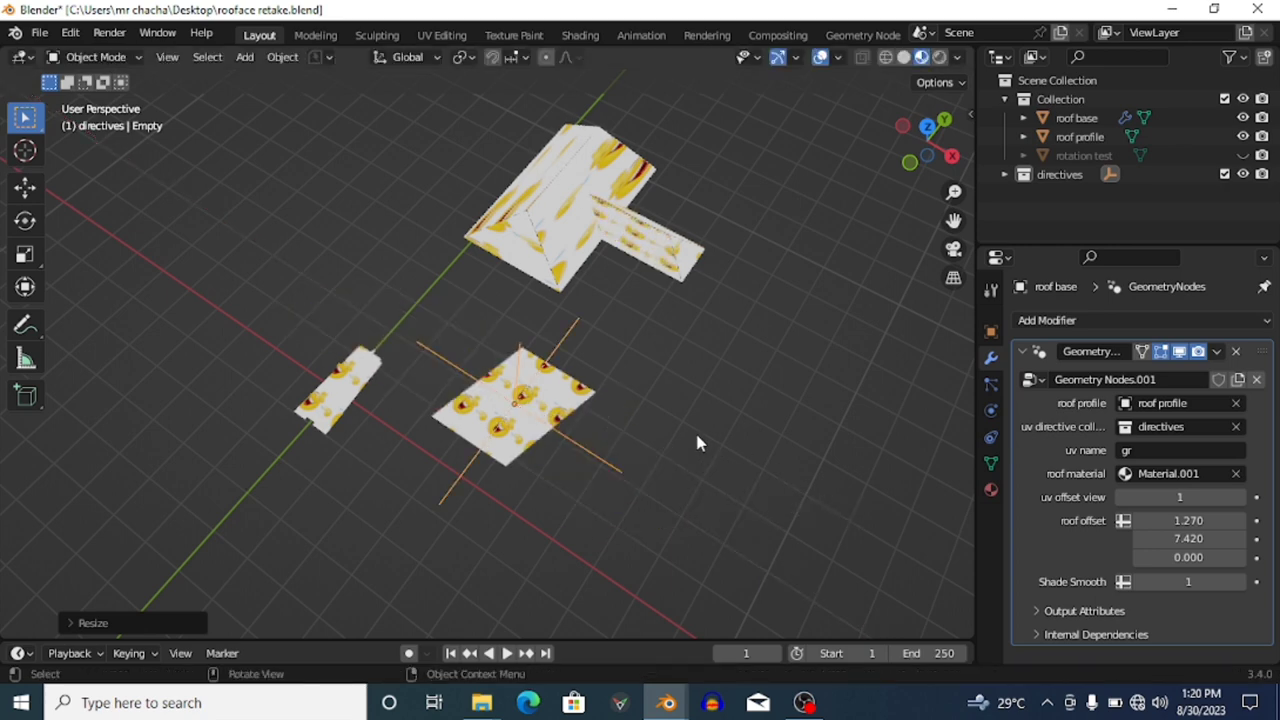
pyautogui.moveTo(662, 449); pyautogui.dragTo(649, 407, button='middle')
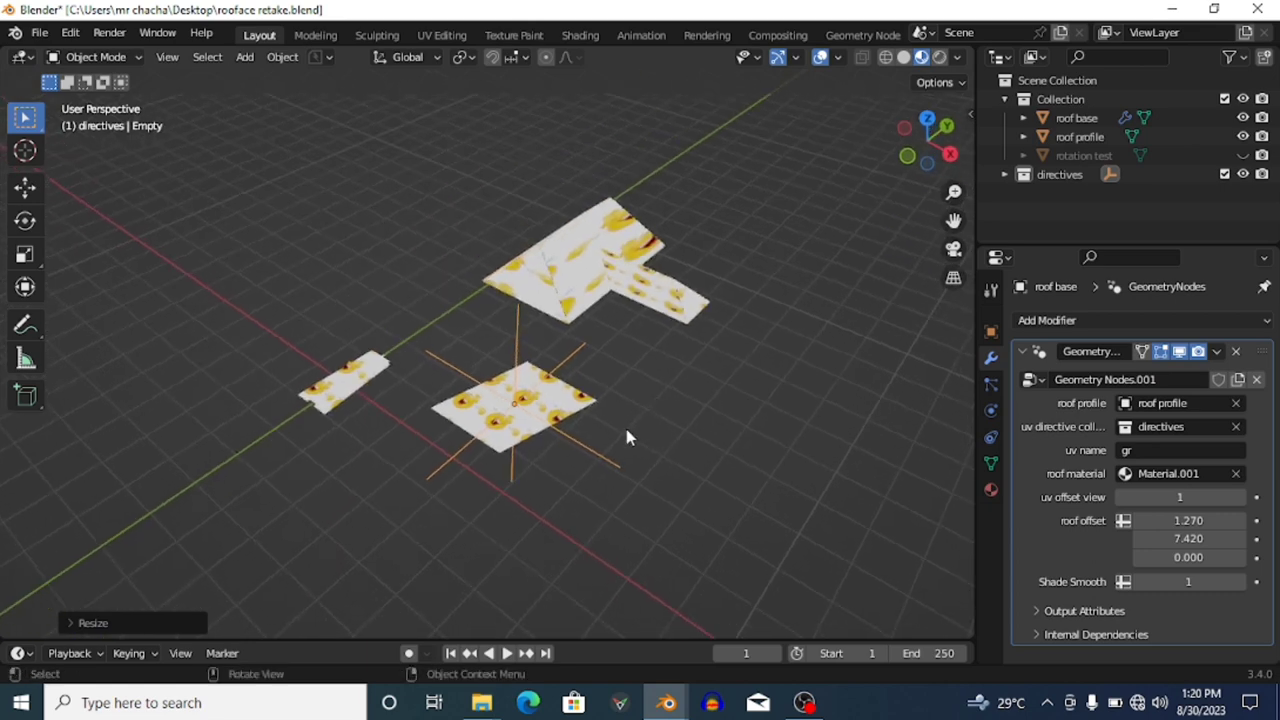
# - Raise the empty along global Z, well above its UV island, and try scaling it along global X
pyautogui.press('g')
pyautogui.press('z')
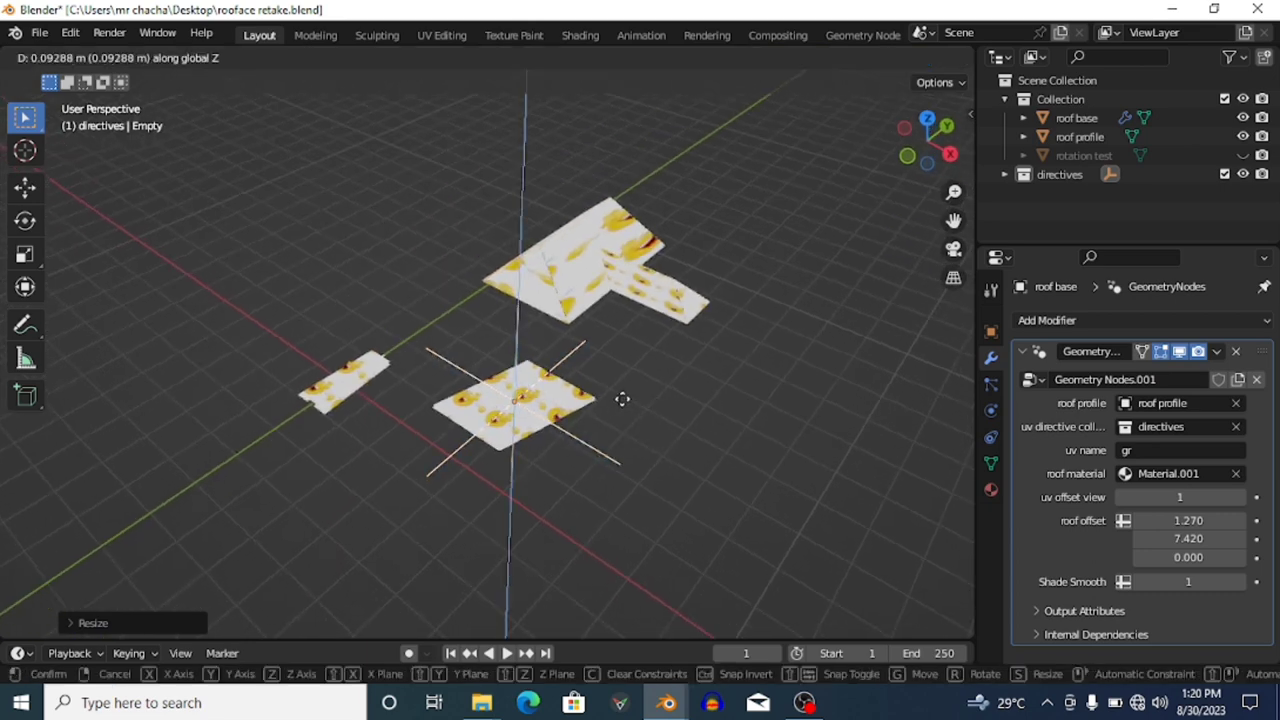
pyautogui.click(625, 336)
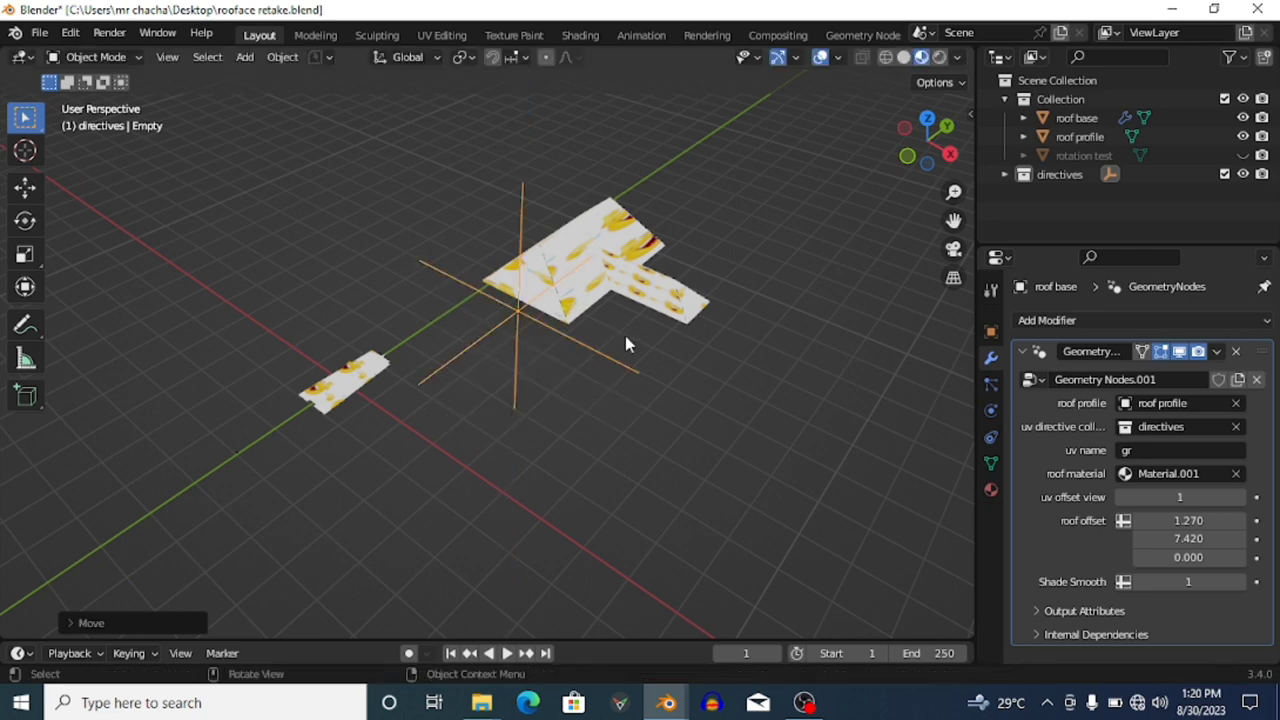
pyautogui.press('s')
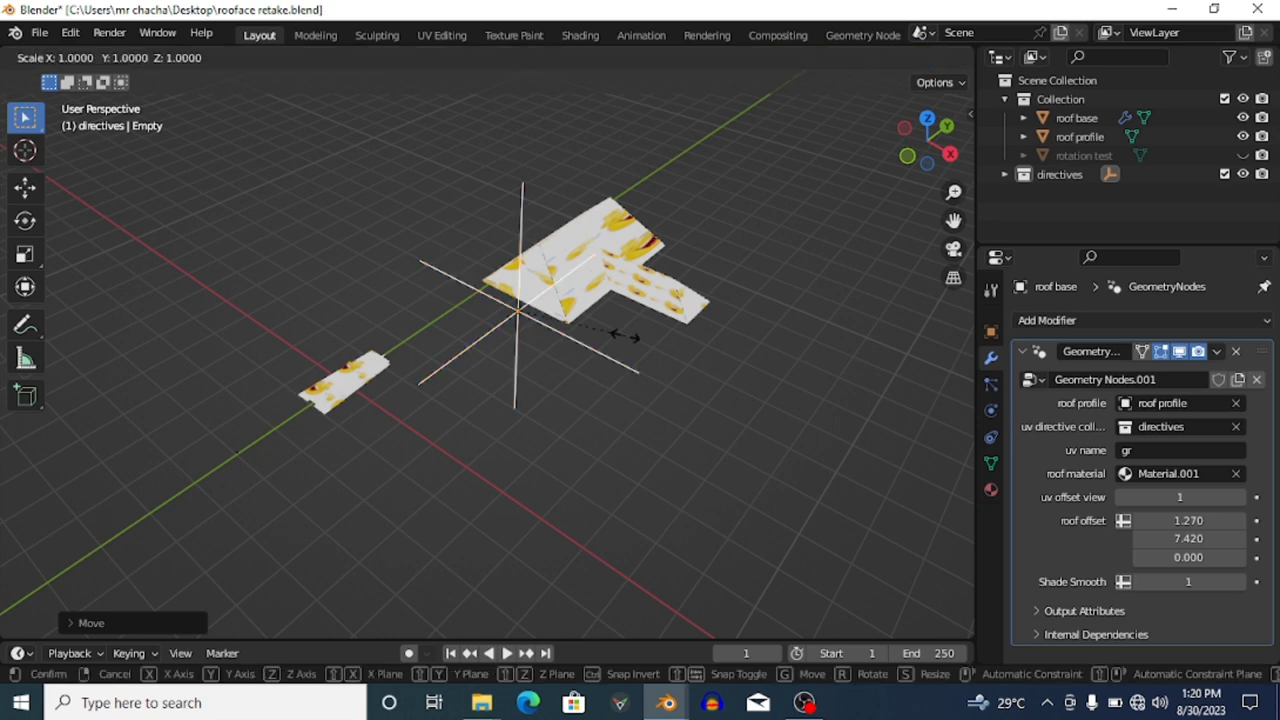
pyautogui.press('x')
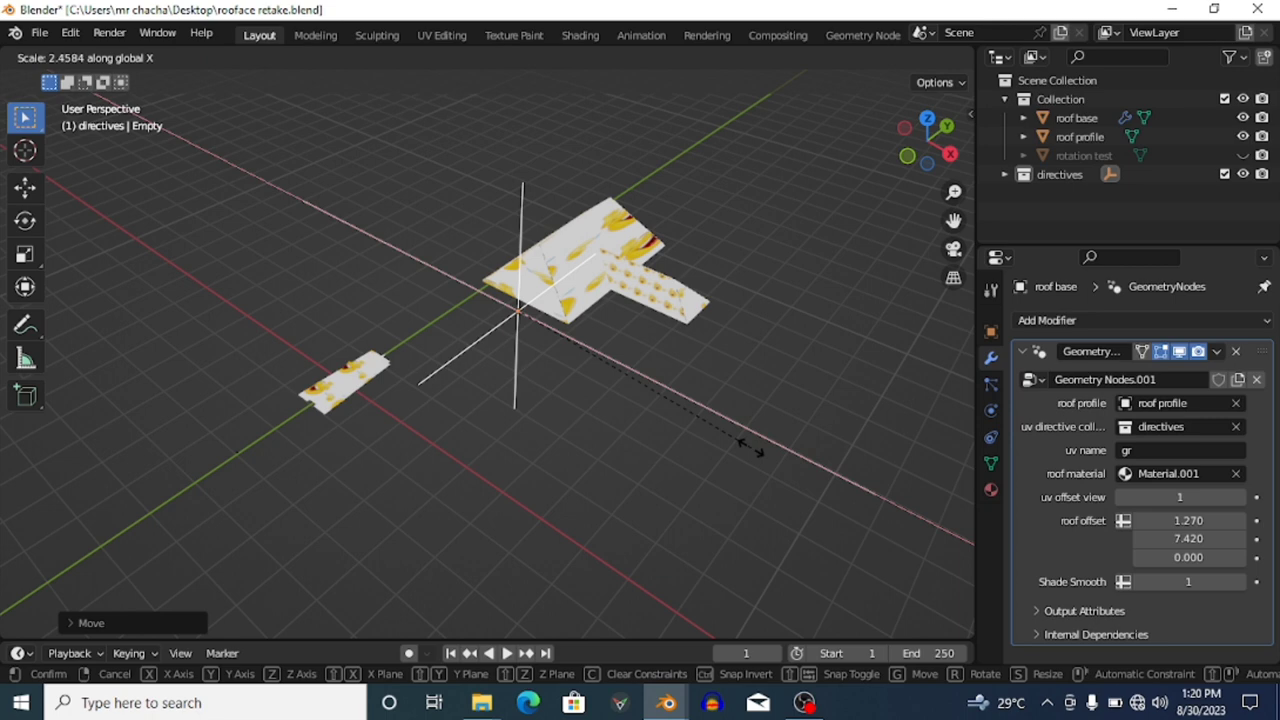
pyautogui.rightClick(750, 450)
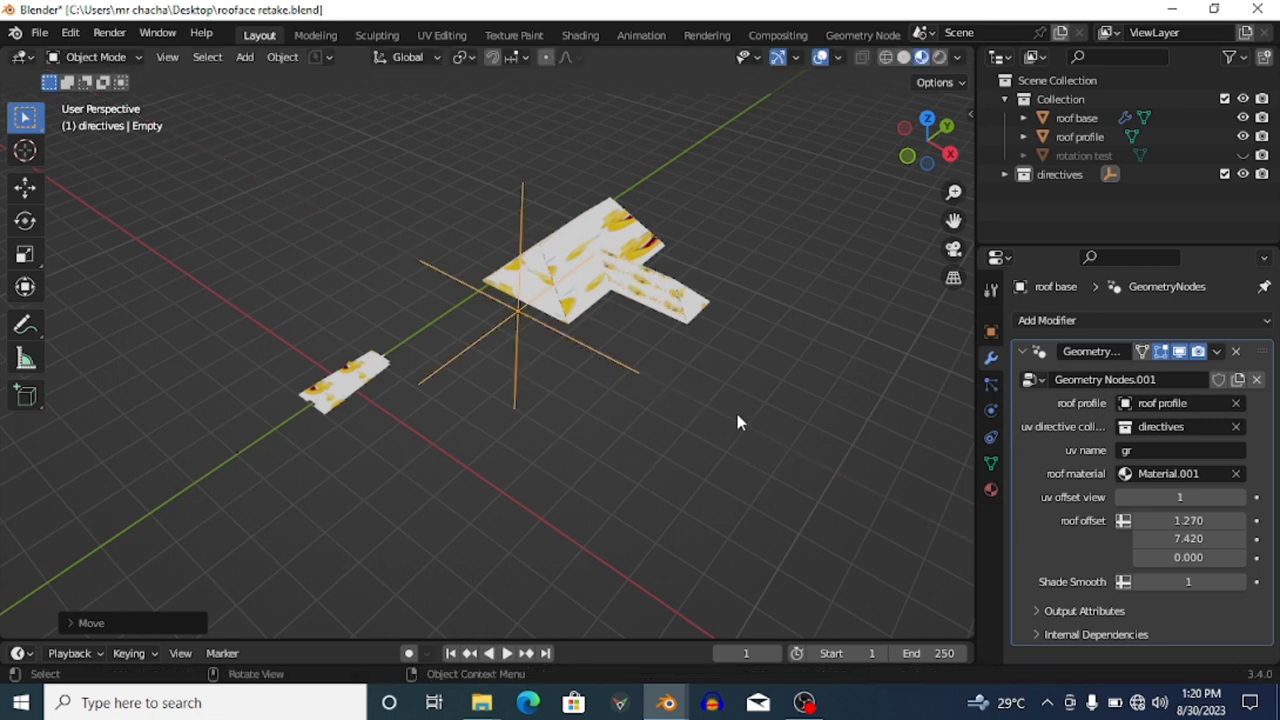
# - Lower the empty along global Z back to ground level so its UV island preview shows in the viewport
pyautogui.press('g')
pyautogui.press('z')
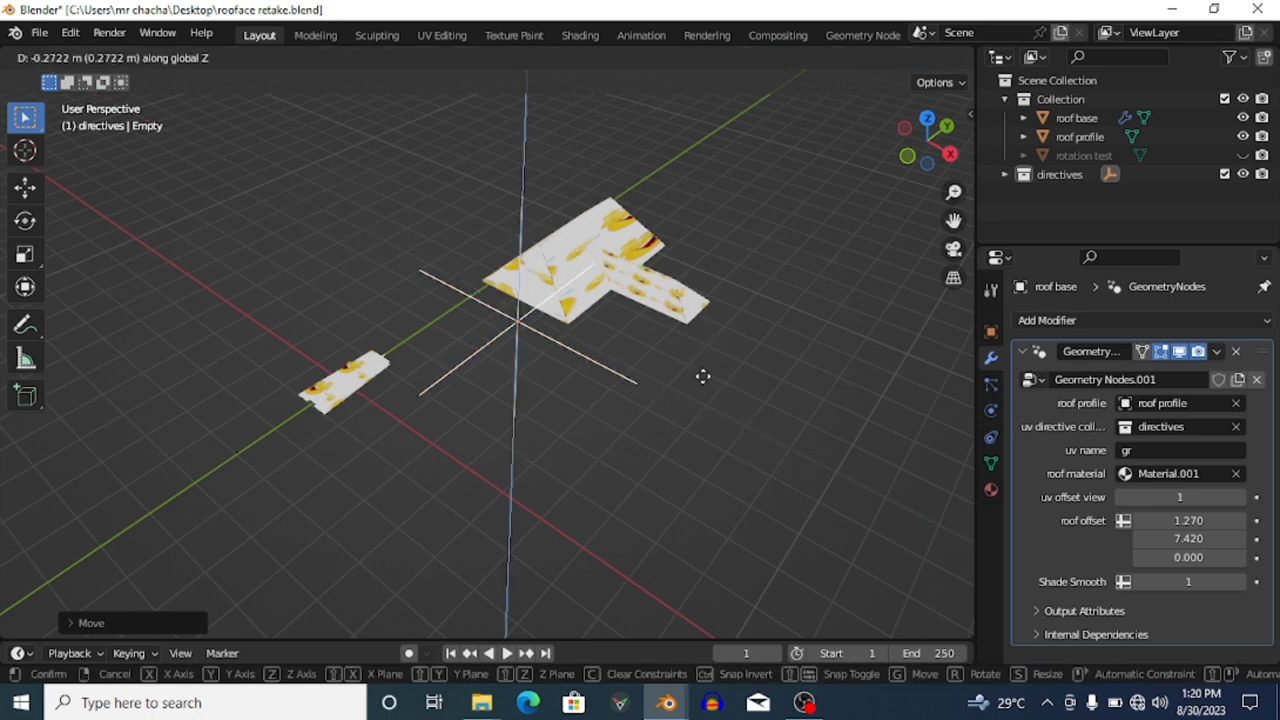
pyautogui.click(712, 418)
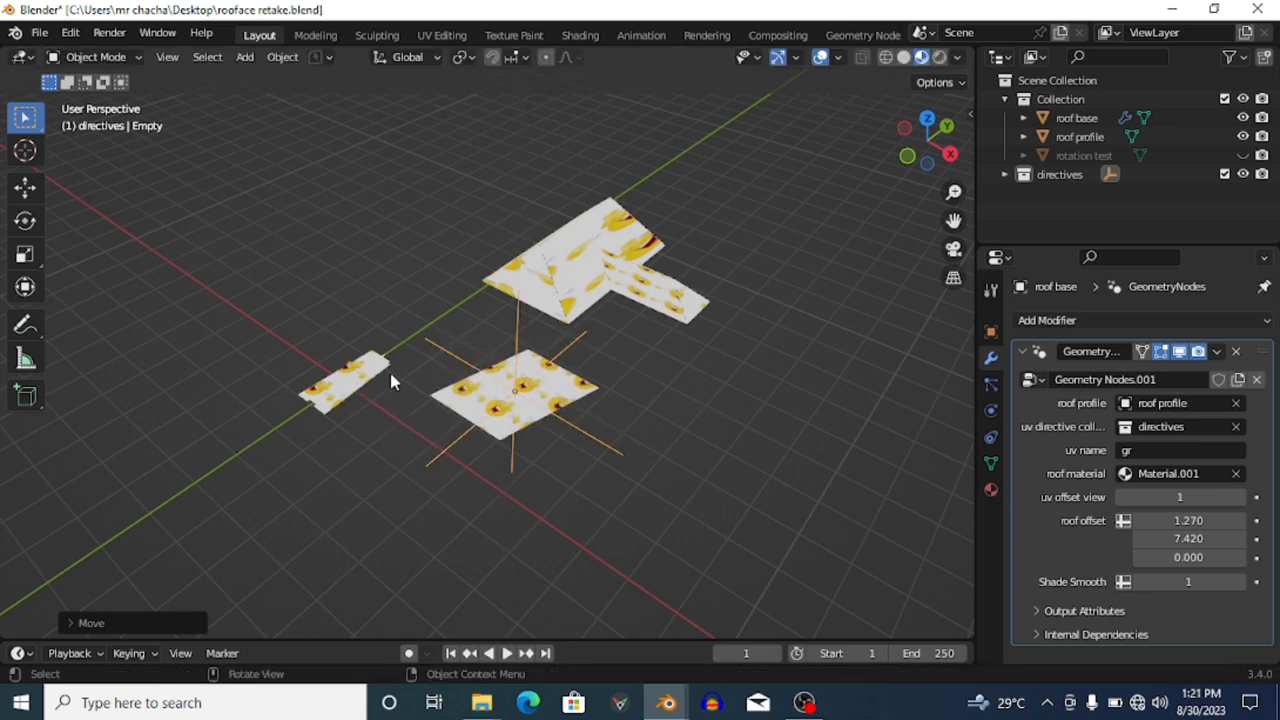
# - Duplicate the empty, place the copy beside the small UV island near the origin, and lower it along global Z to ground level
pyautogui.hotkey('shift', 'd')
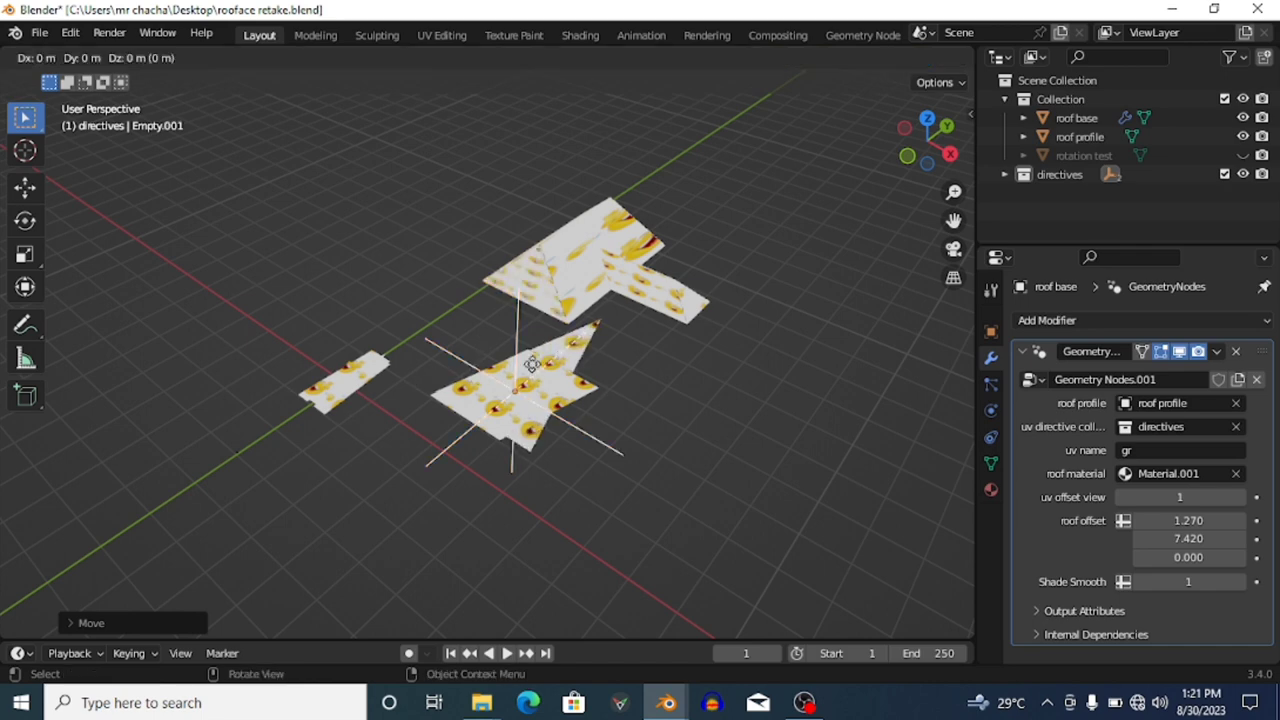
pyautogui.click(373, 268)
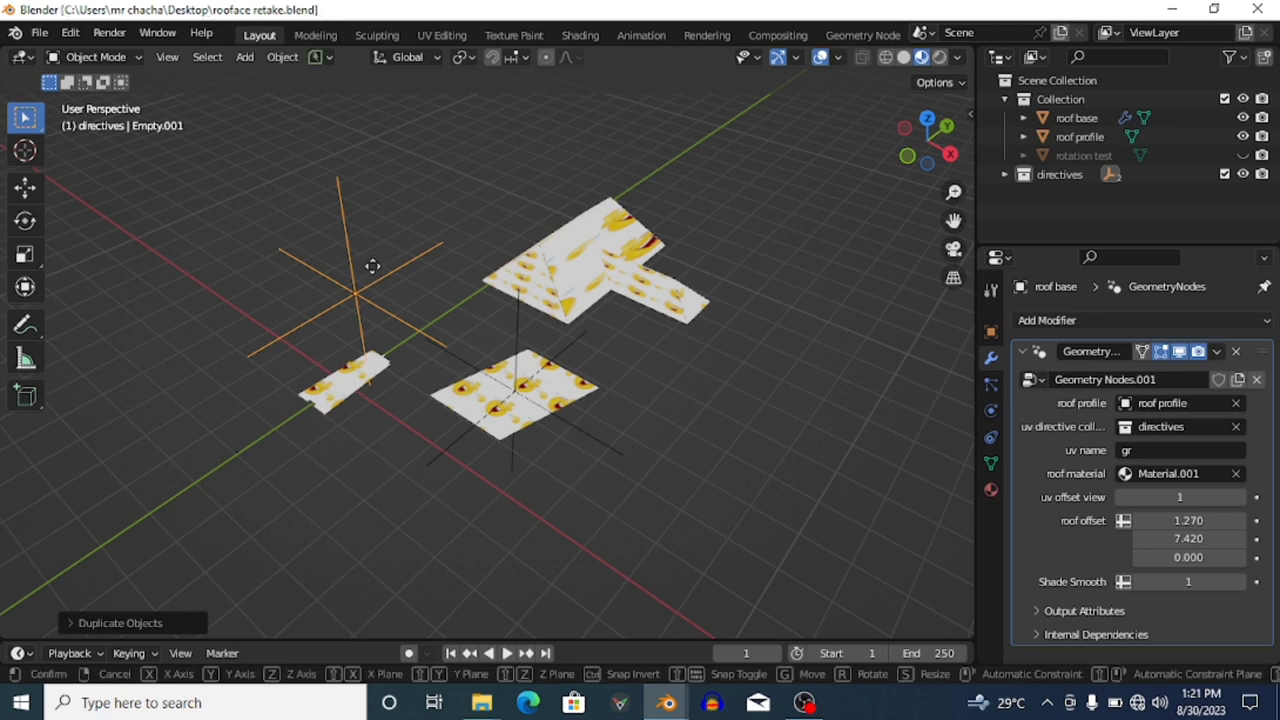
pyautogui.hotkey('shift', 'd')
pyautogui.press('z')
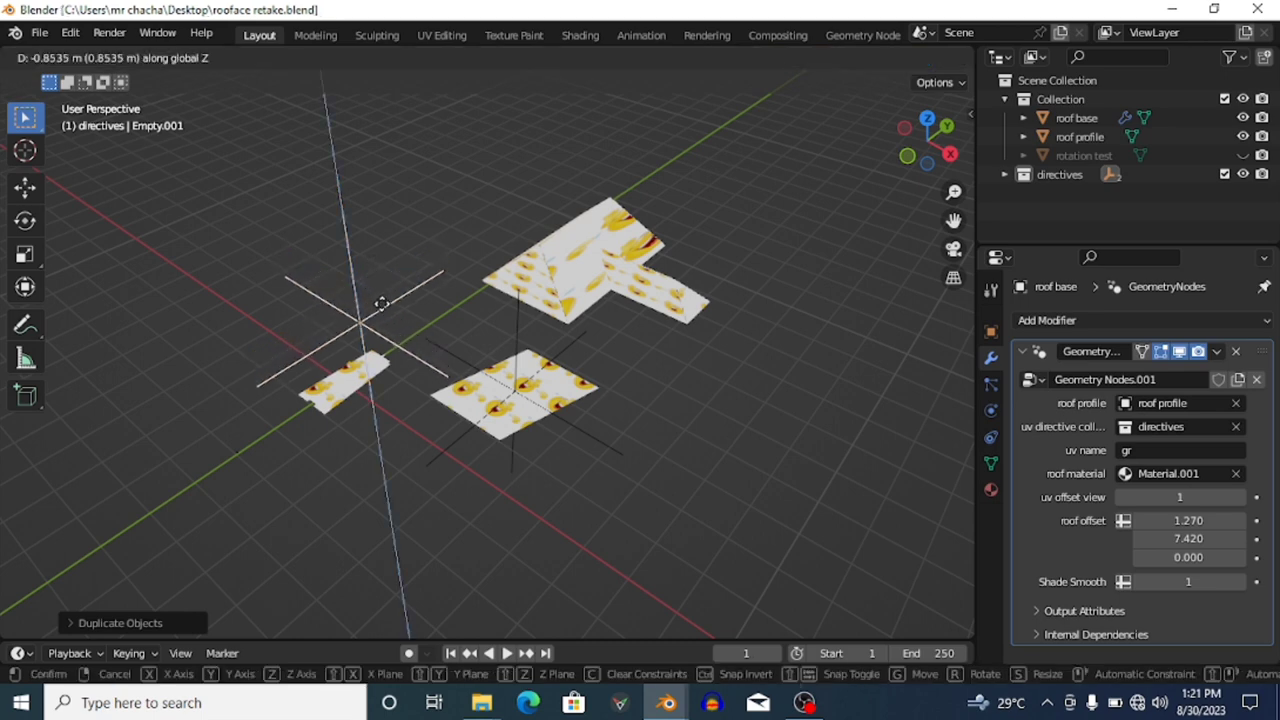
pyautogui.click(392, 336)
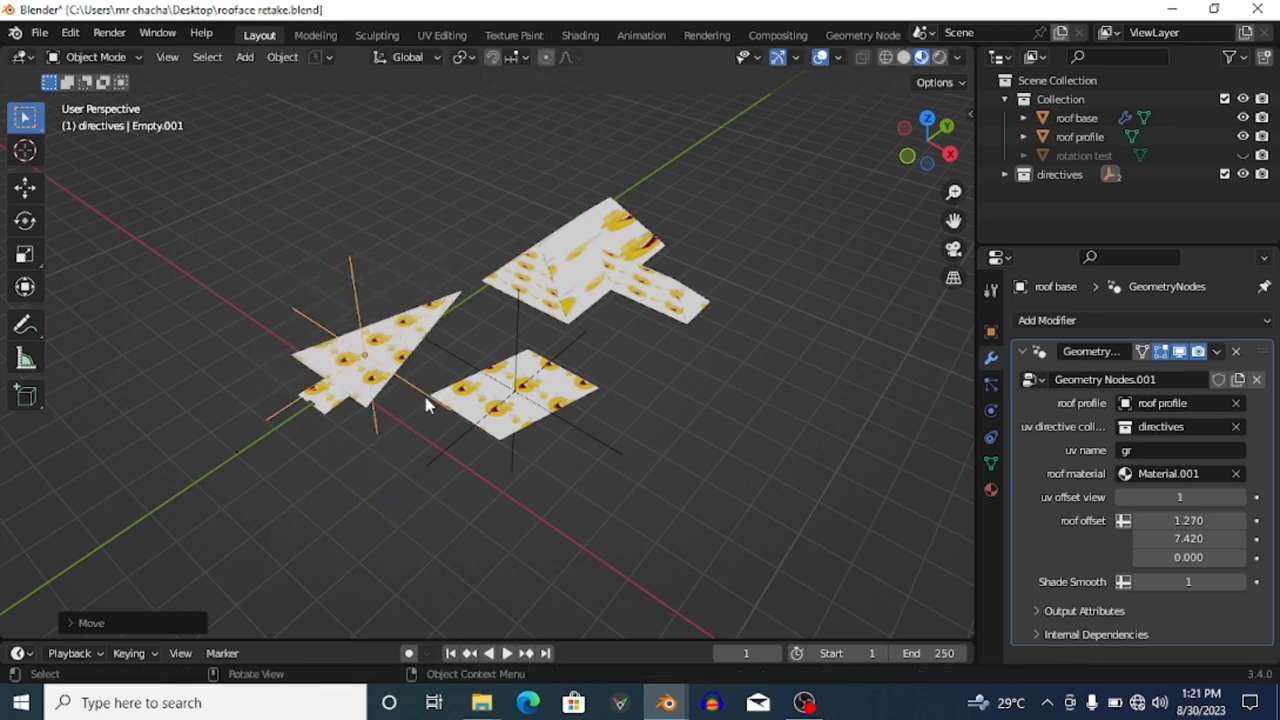
# - Try scaling the duplicated empty uniformly and rotating it about global Z to alter the hip end's UV island
pyautogui.press('s')
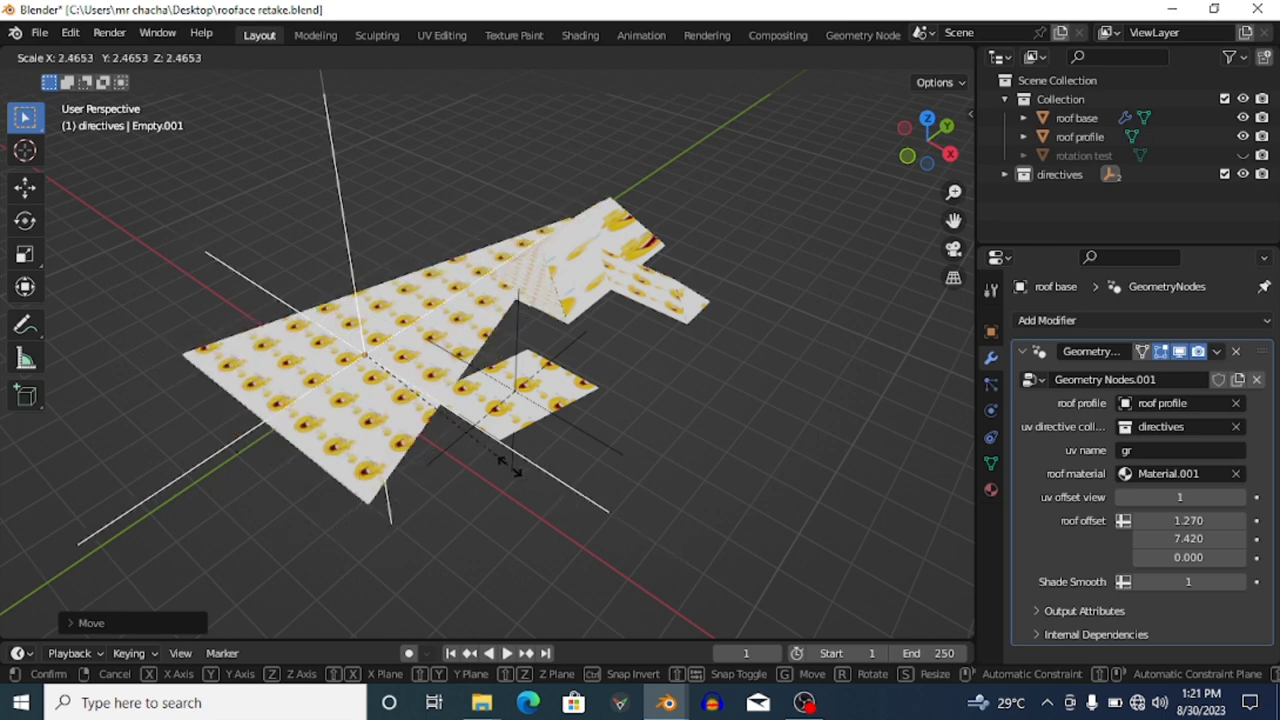
pyautogui.press('r')
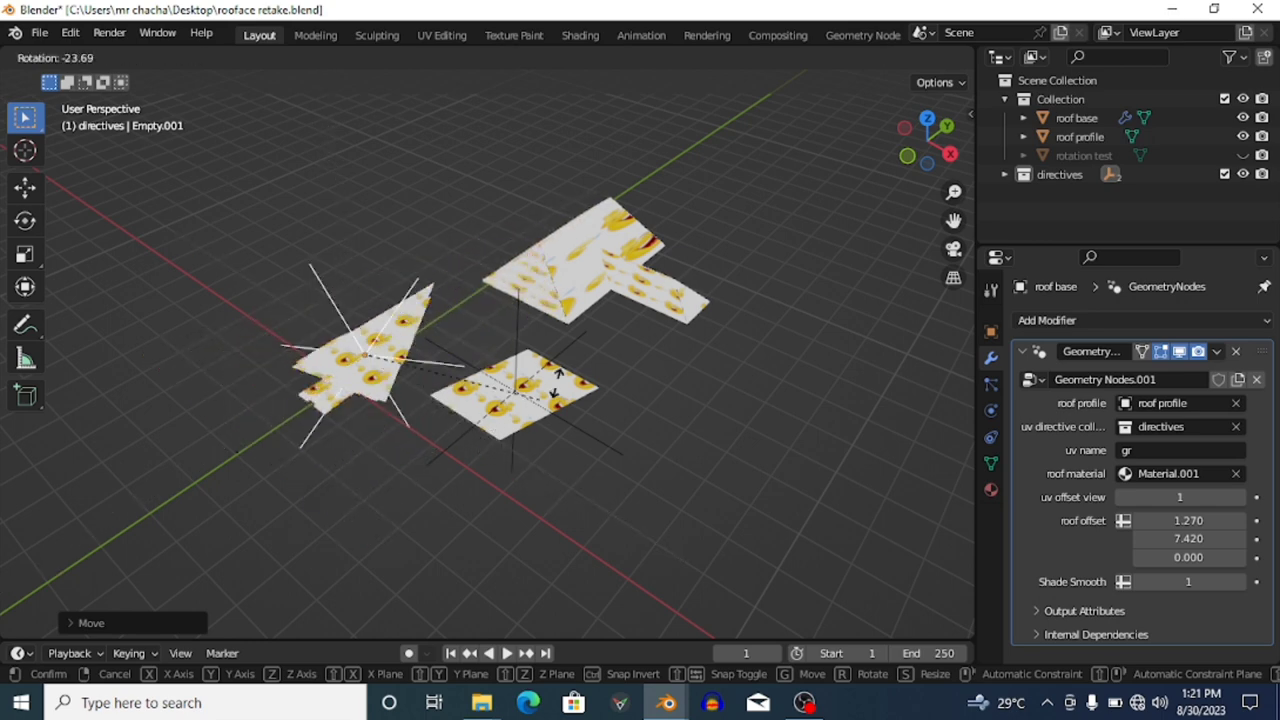
pyautogui.press('z')
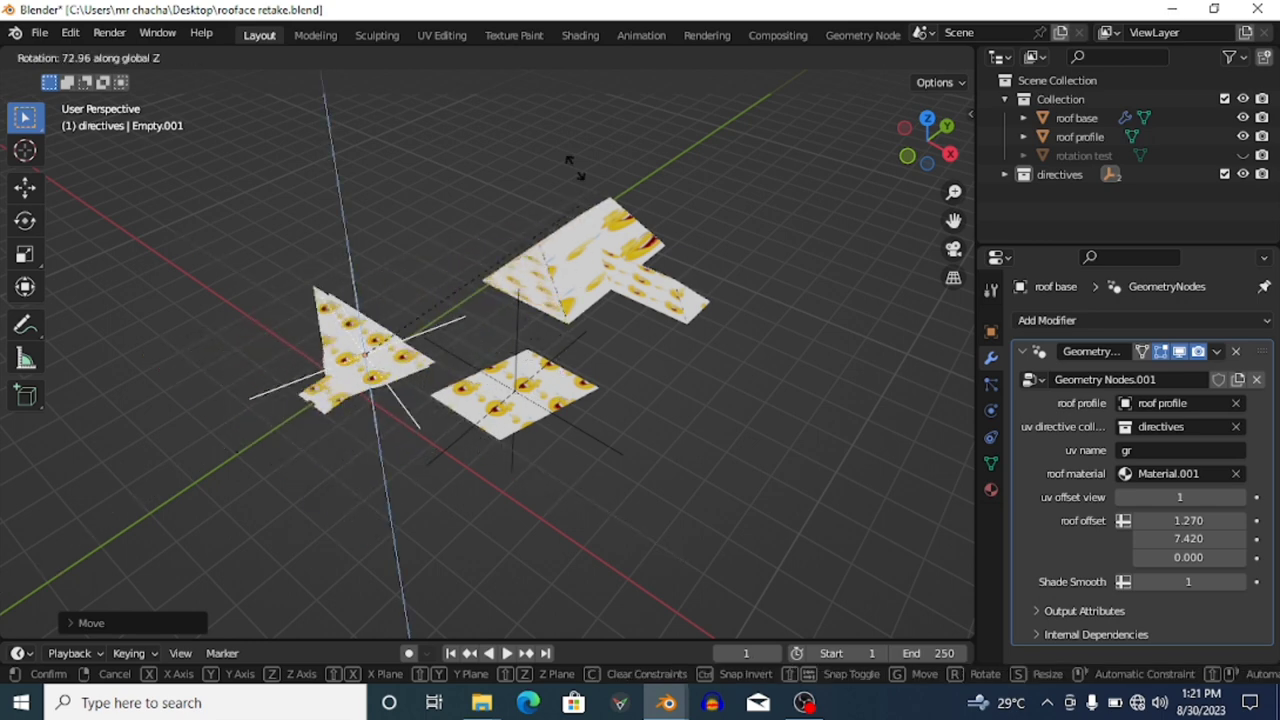
pyautogui.click(527, 355)
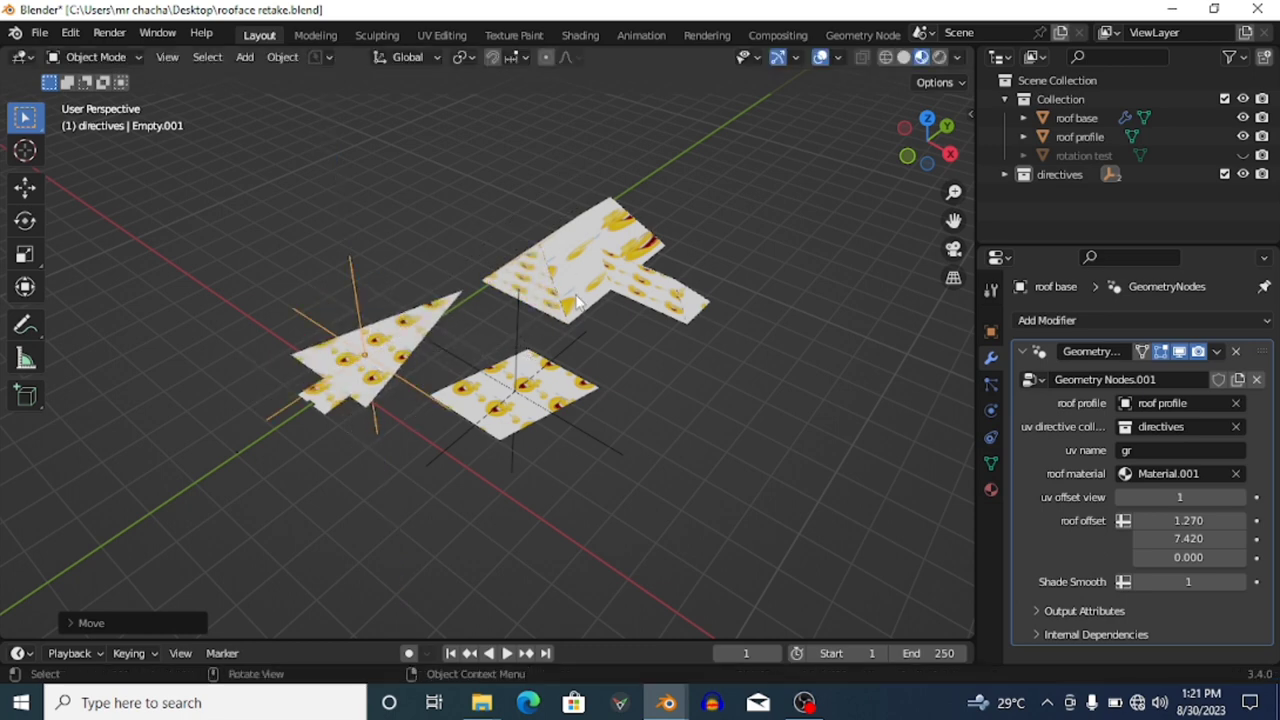
pyautogui.scroll(4, 595, 287)
pyautogui.moveTo(595, 287); pyautogui.dragTo(685, 271, button='middle')
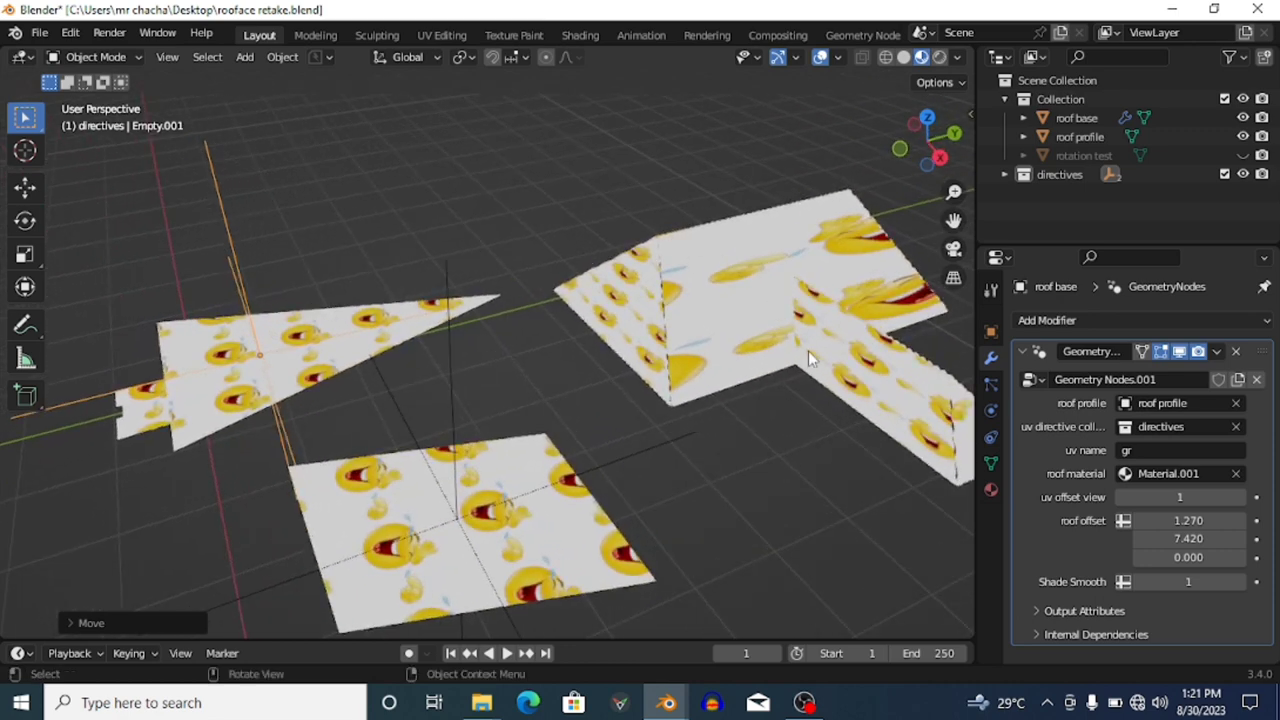
pyautogui.scroll(1, 808, 350)
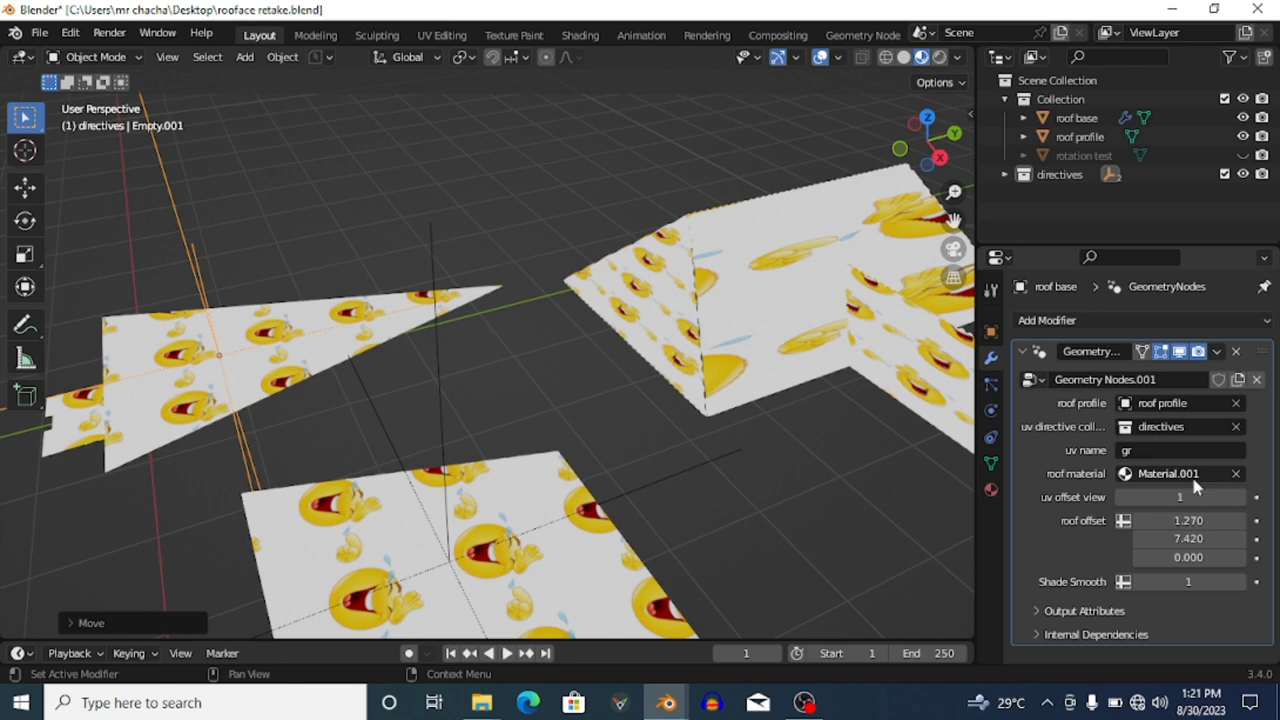
pyautogui.scroll(-4, 782, 449)
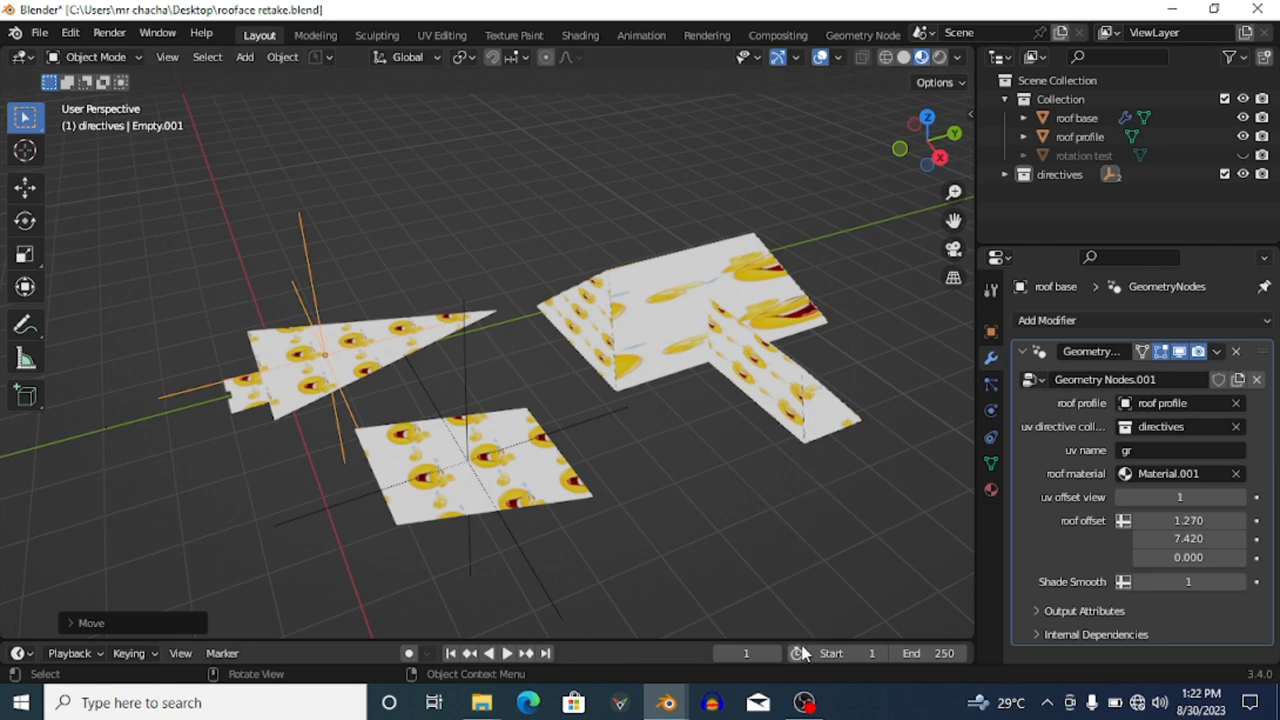
pyautogui.moveTo(806, 700)
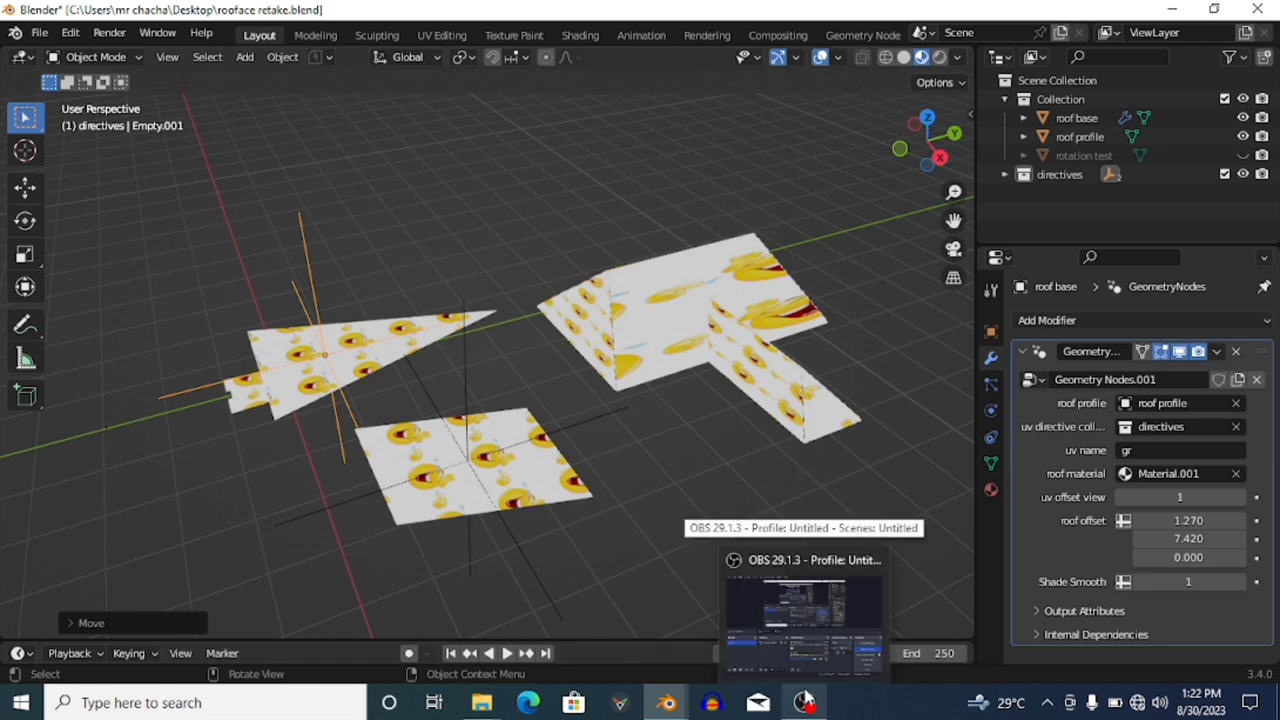